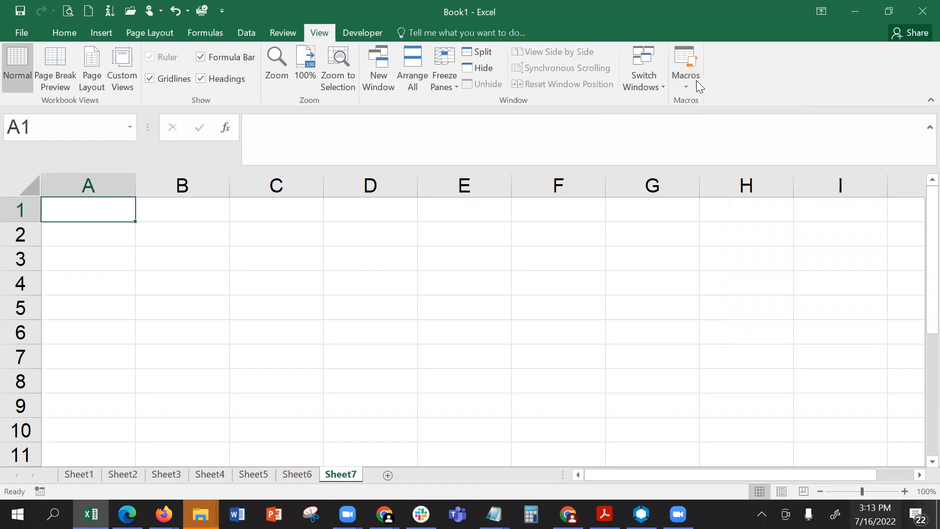
- Start recording a macro named Macro4, stored in This Workbook
left_click(690, 84)
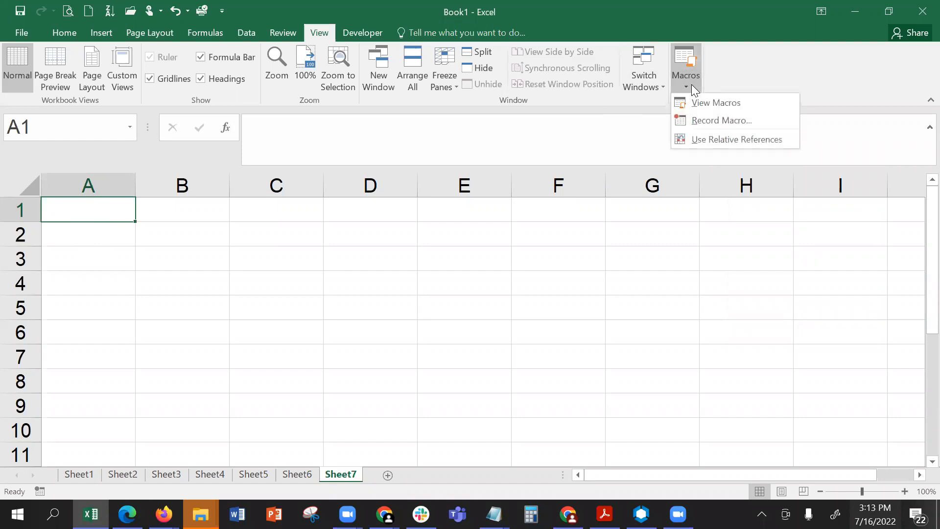
left_click(717, 121)
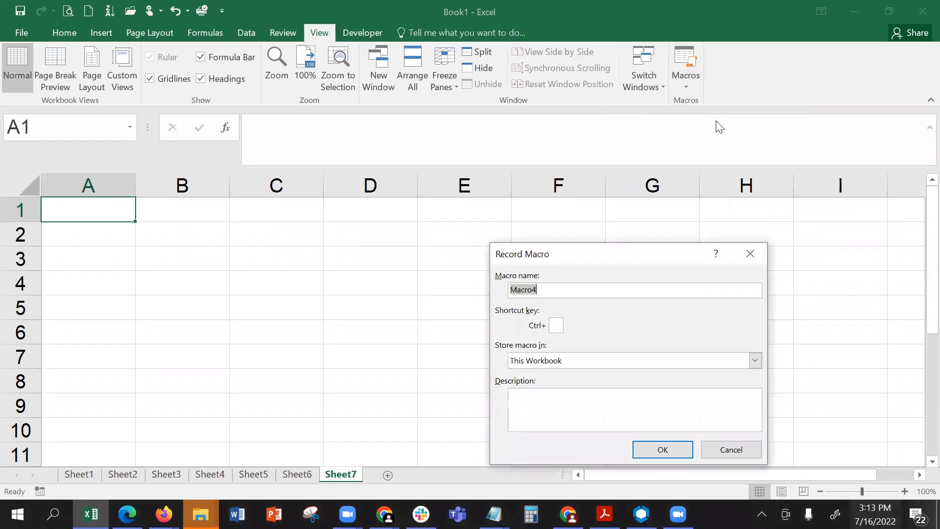
left_click(648, 452)
- Enter the values 11, 21, 32, 41, 51, 61, 75 and 87 down cells C2 to C9
left_click(299, 226)
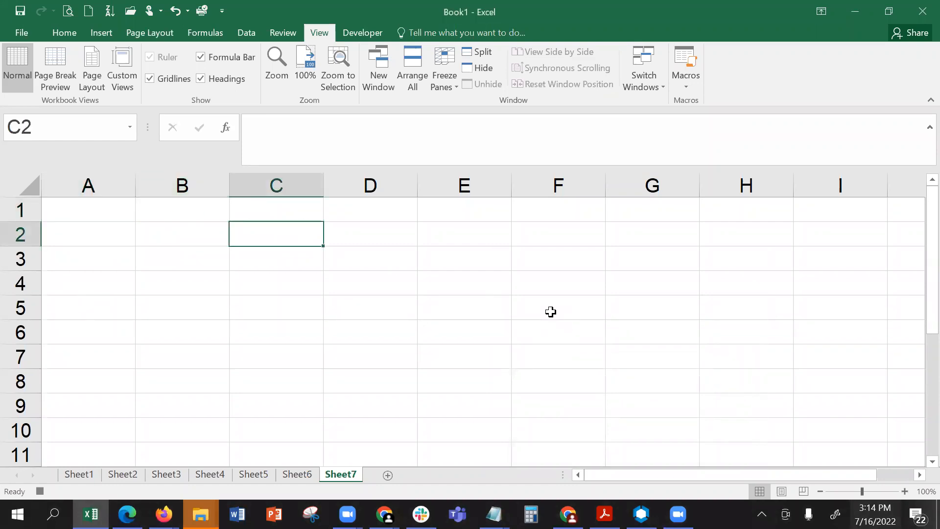
type("11")
key("Return")
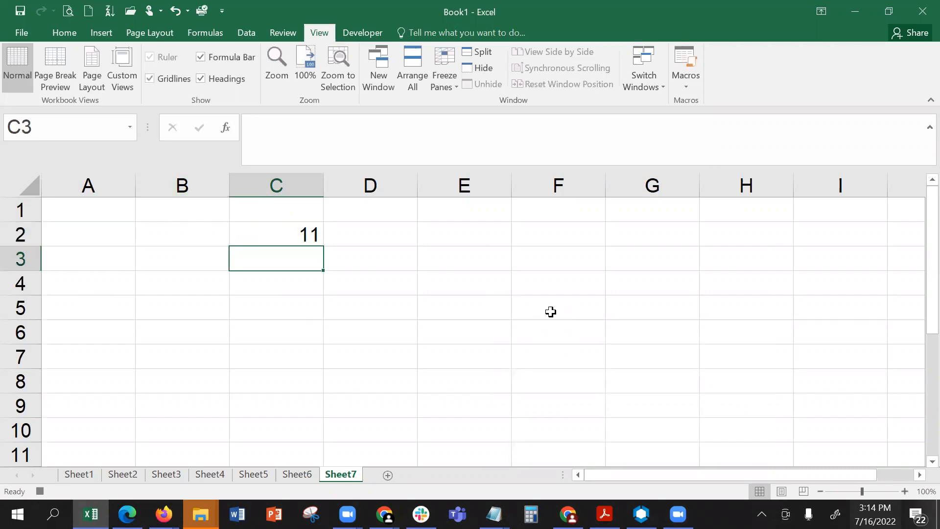
type("21")
key("Return")
type("32")
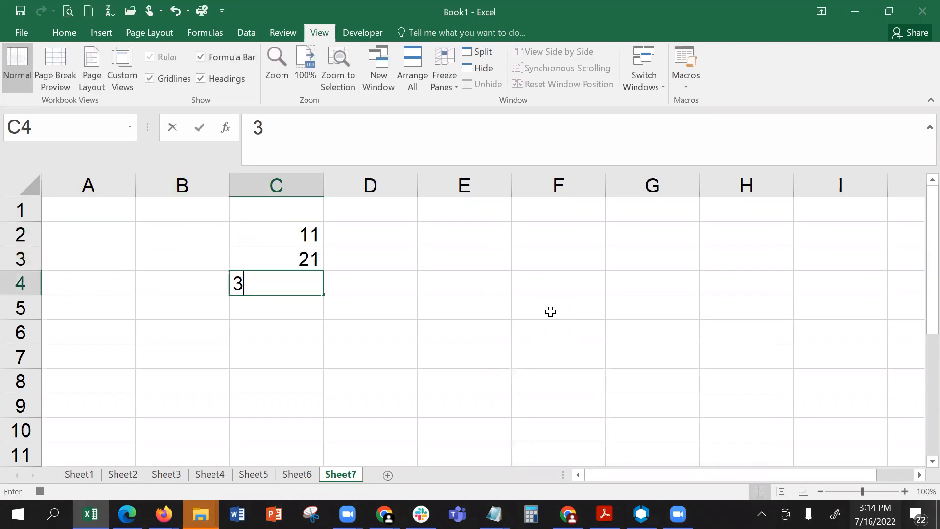
key("Return")
type("41")
key("Return")
type("51")
key("Return")
type("61")
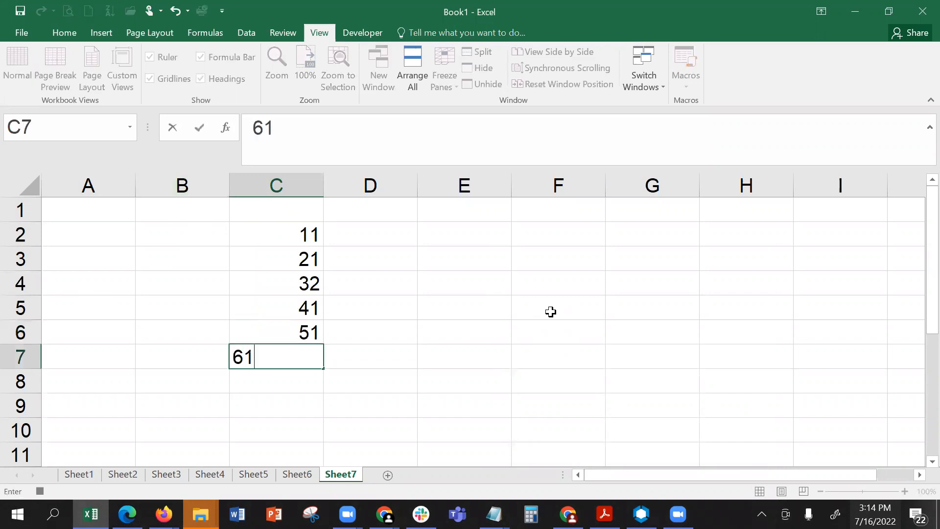
key("Return")
type("75")
key("Return")
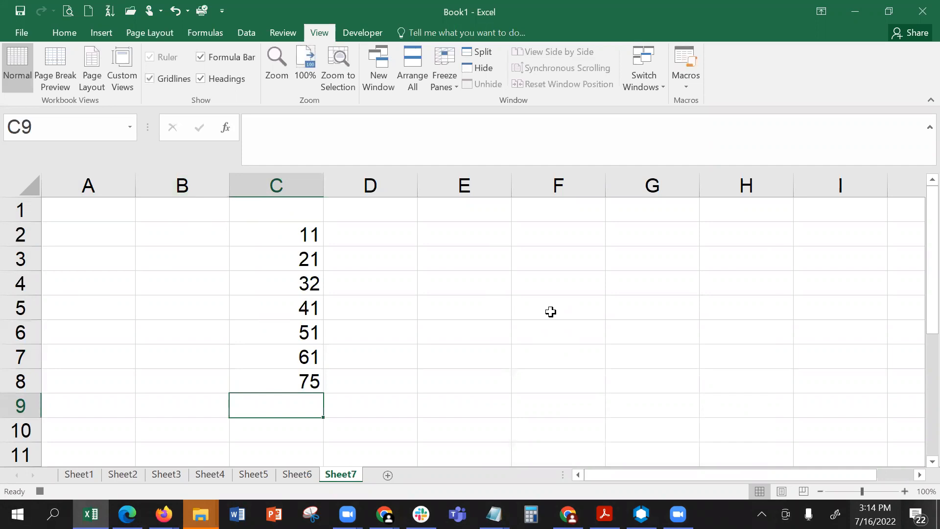
type("87")
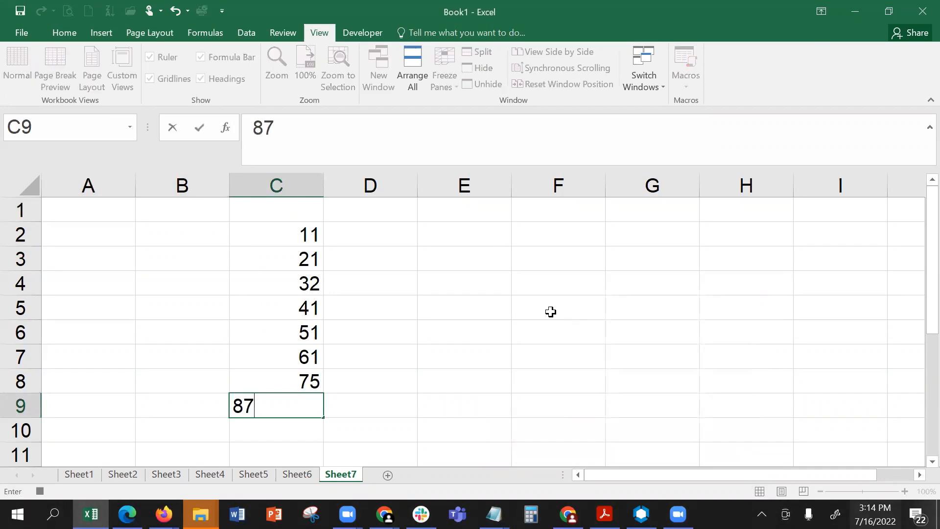
key("Return")
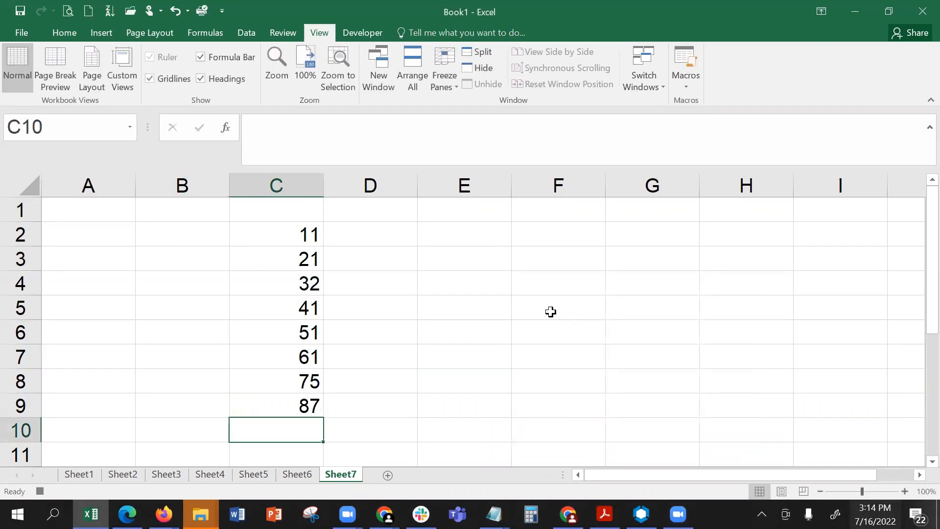
- Total the values in C2:C9 with AutoSum in cell C10
left_click(71, 36)
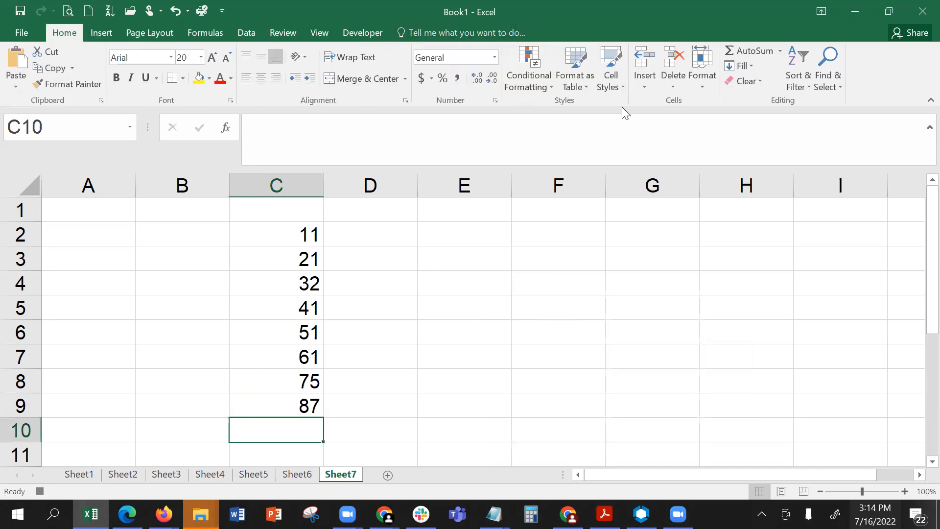
left_click(751, 52)
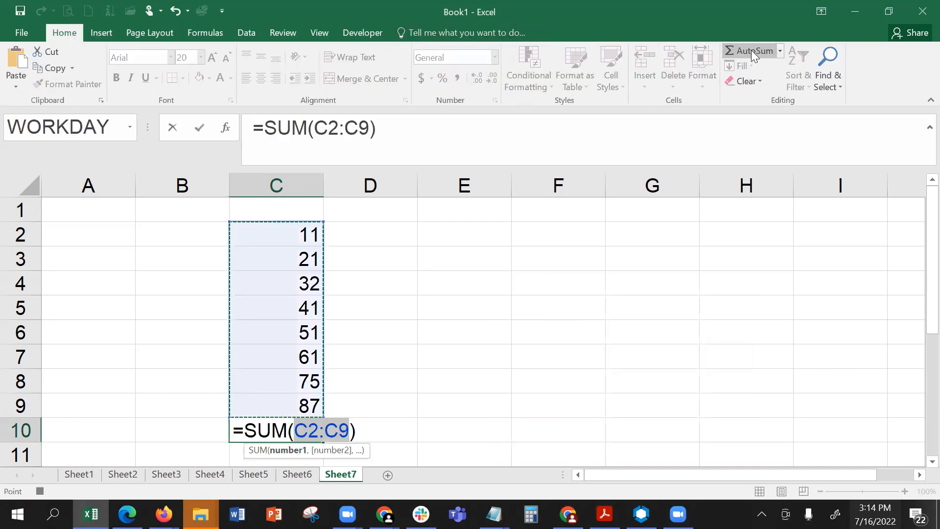
key("Return")
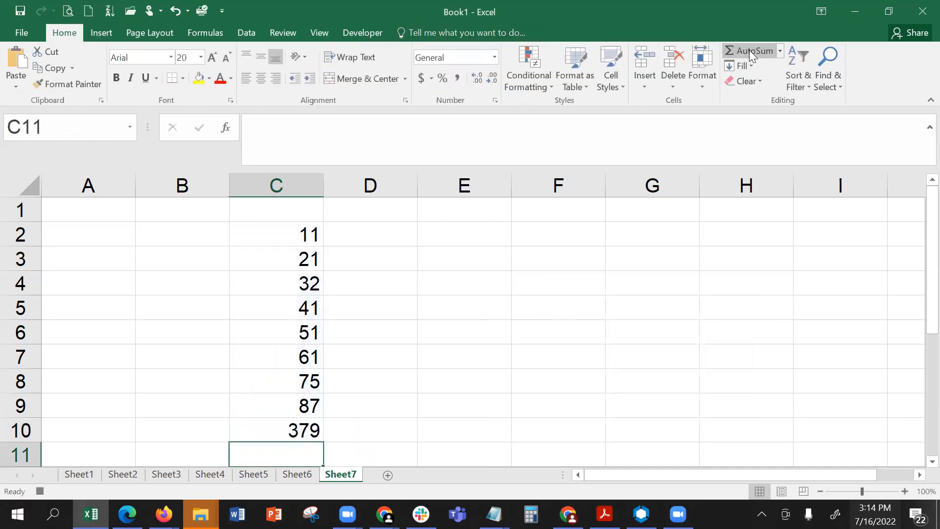
- Stop recording the macro
left_click(321, 36)
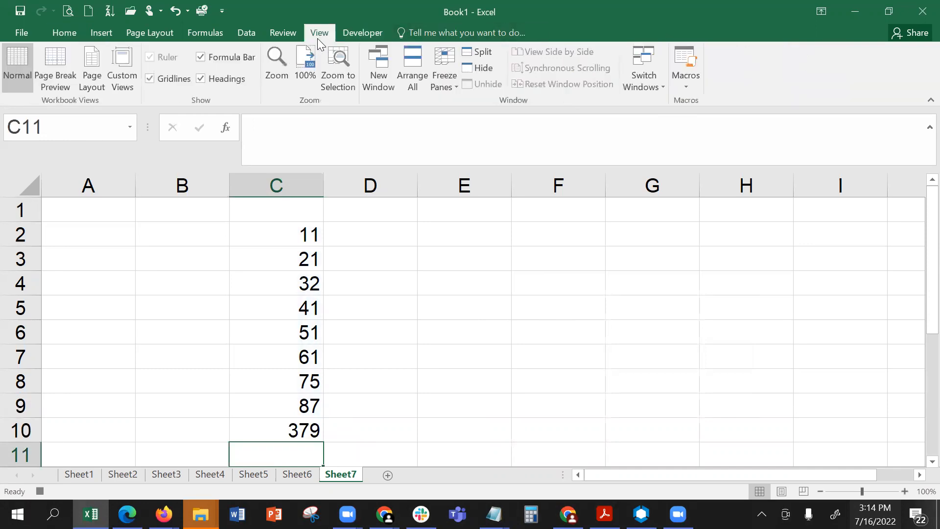
left_click(687, 83)
left_click(711, 123)
- Run Macro4 on Sheet7 with cell F2 selected
left_click(562, 235)
left_click(682, 89)
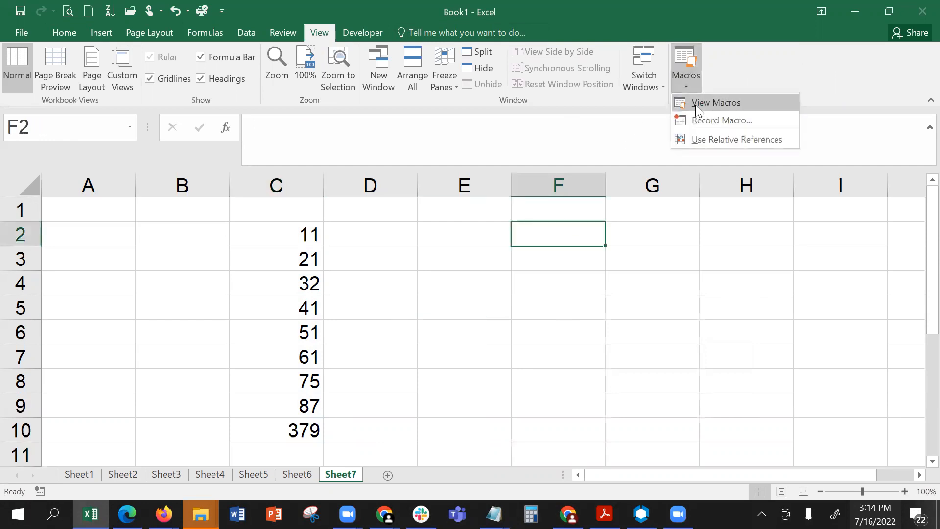
left_click(696, 103)
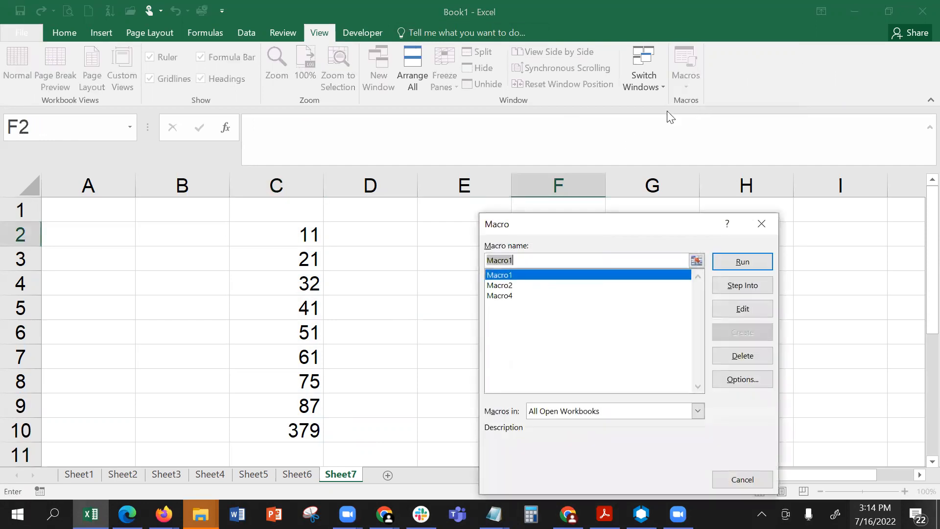
left_click(508, 295)
left_click(727, 262)
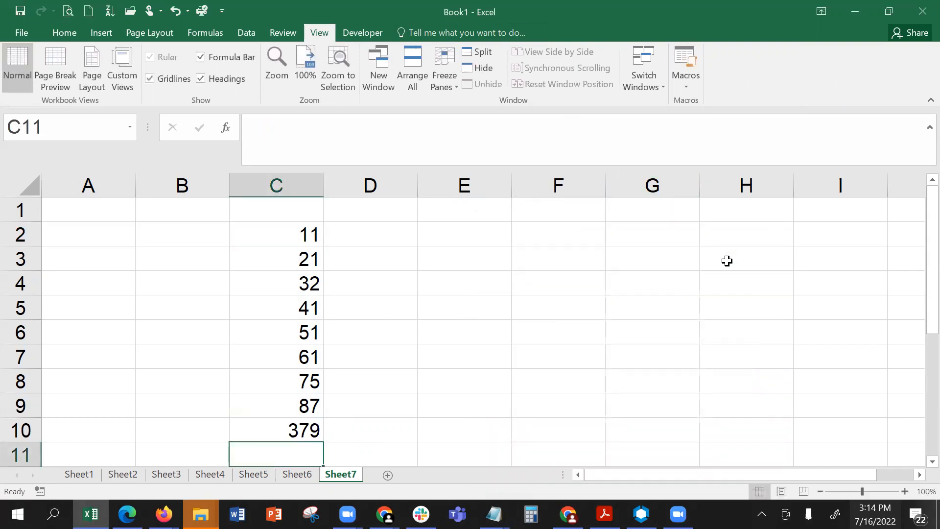
- Add a new worksheet after Sheet7
left_click(388, 474)
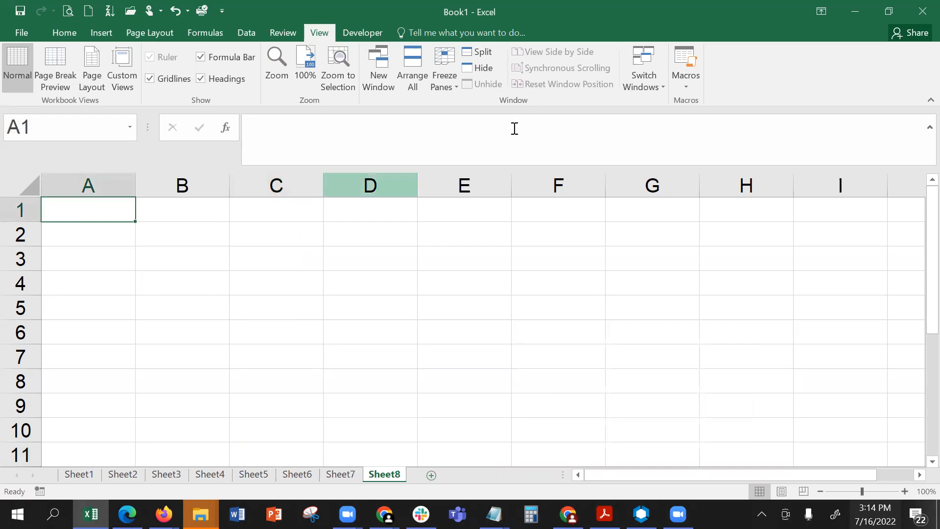
left_click(685, 87)
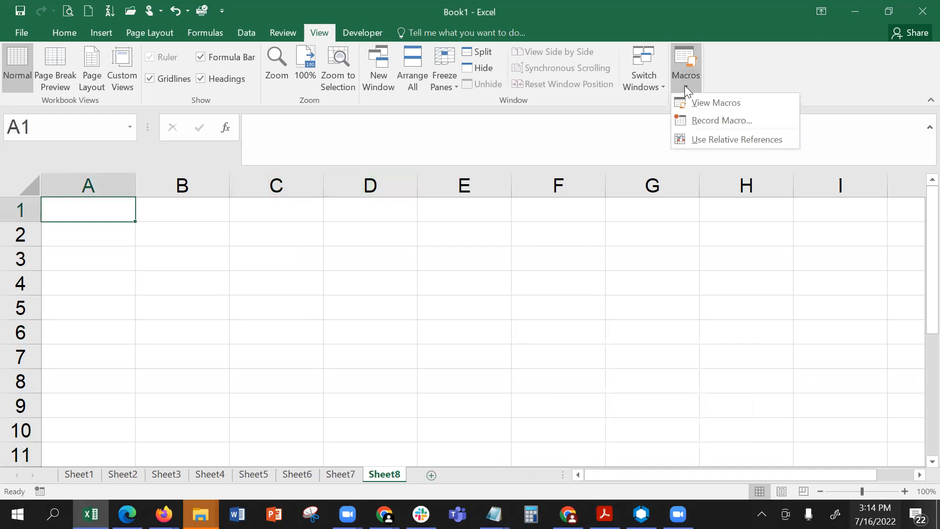
left_click(716, 119)
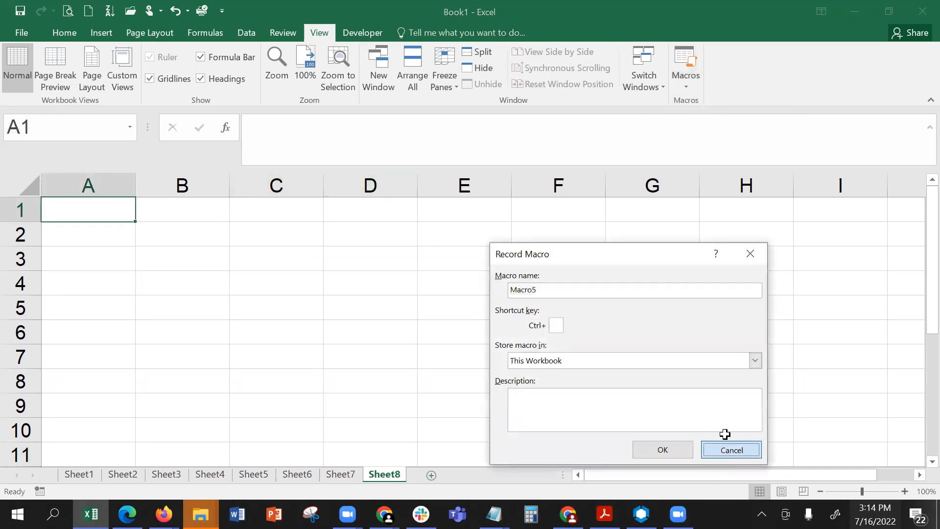
left_click(727, 450)
- Run Macro4 on the empty Sheet8 with cell A1 selected
left_click(690, 77)
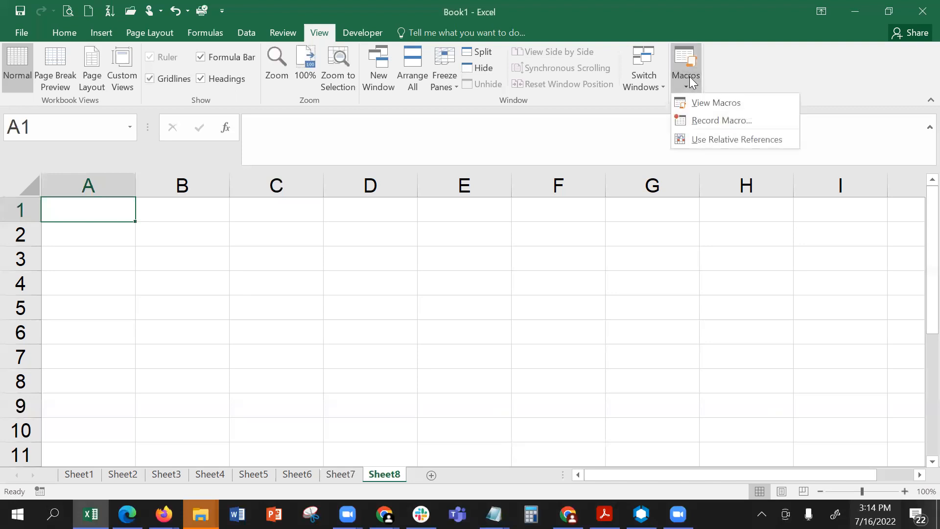
left_click(702, 102)
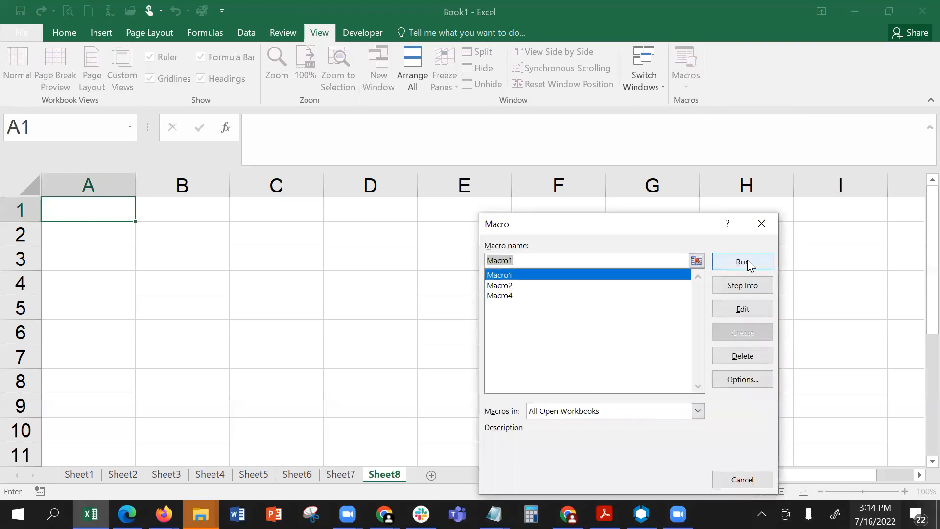
left_click(522, 297)
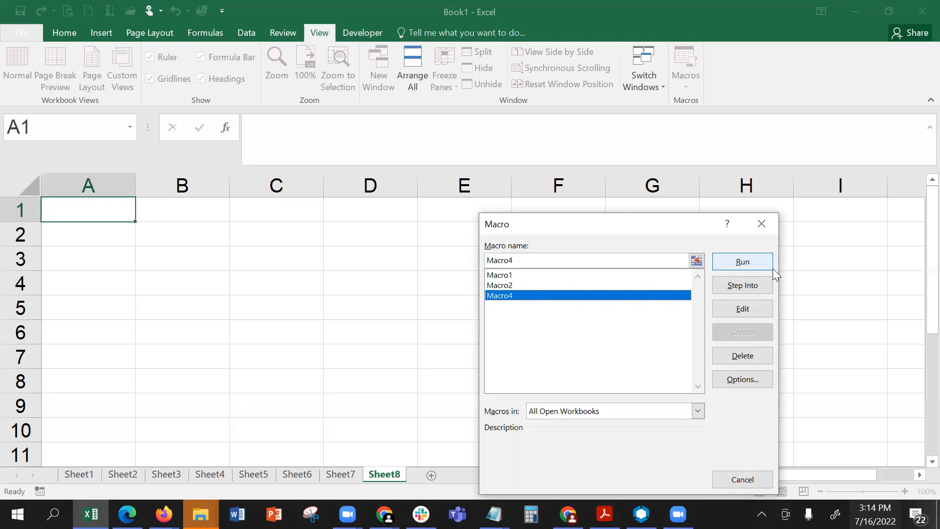
left_click(743, 262)
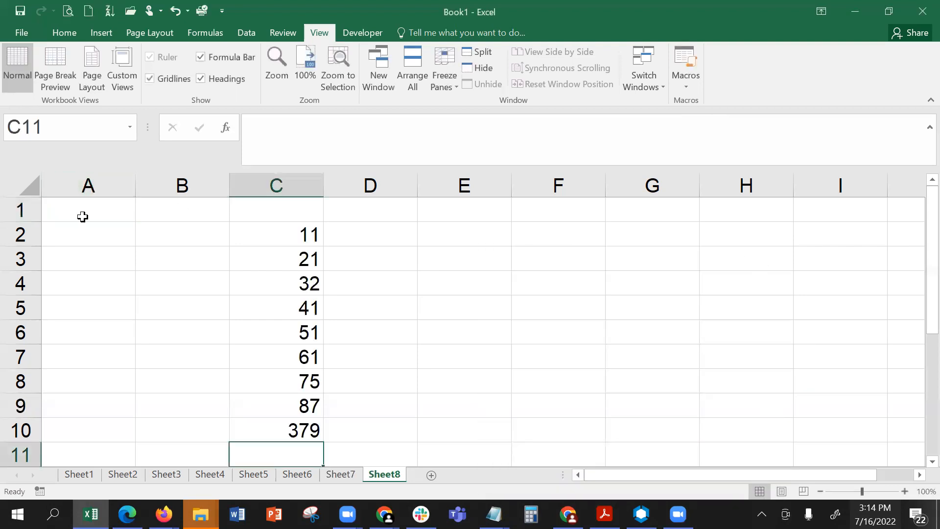
left_click(261, 235)
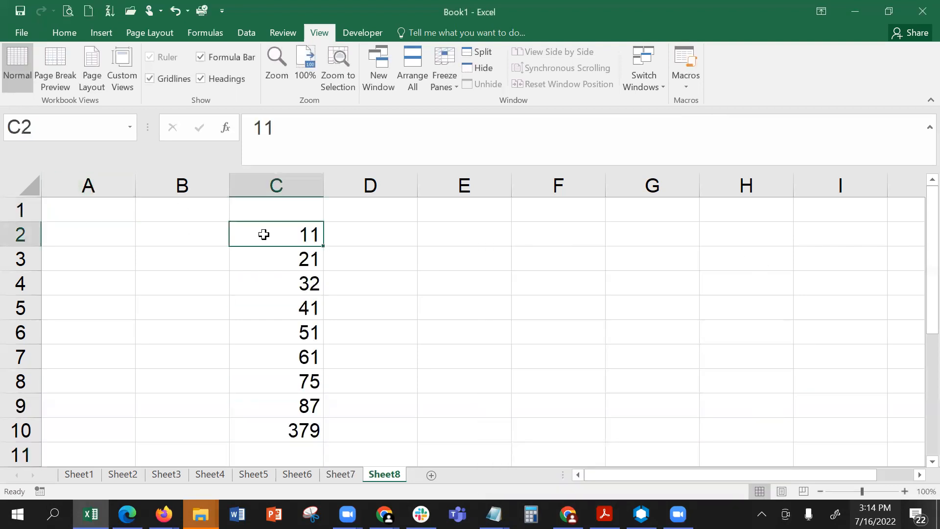
left_click(55, 207)
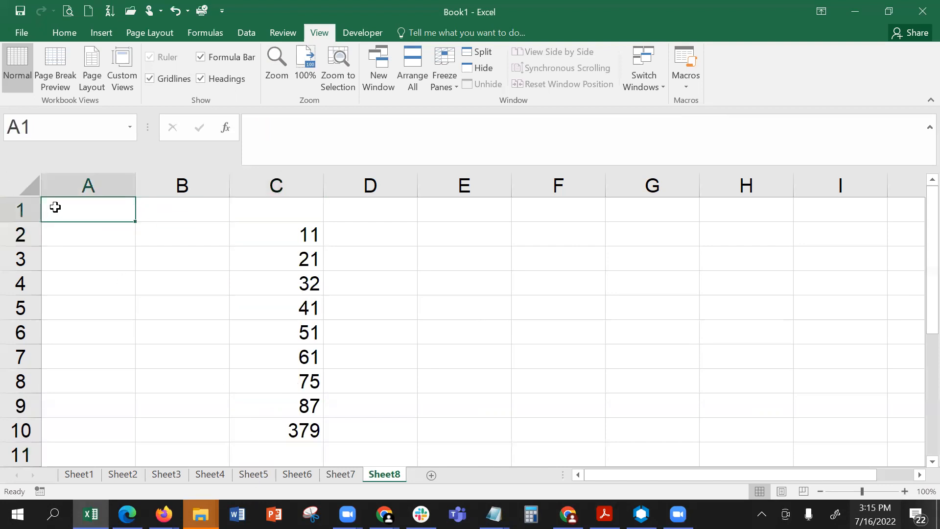
left_click(275, 239)
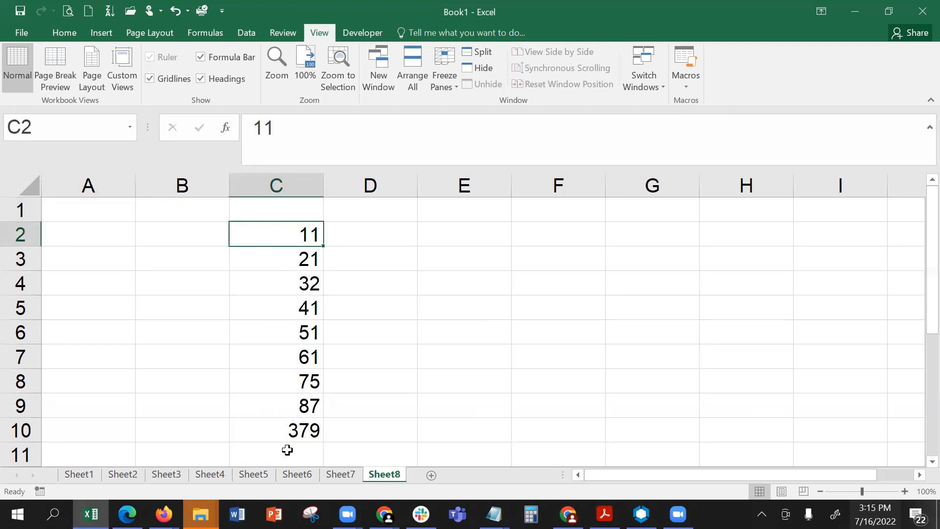
- Run Macro4 again with cell H5 selected and select C1:C10 to review where its output goes
left_click(735, 298)
left_click(681, 75)
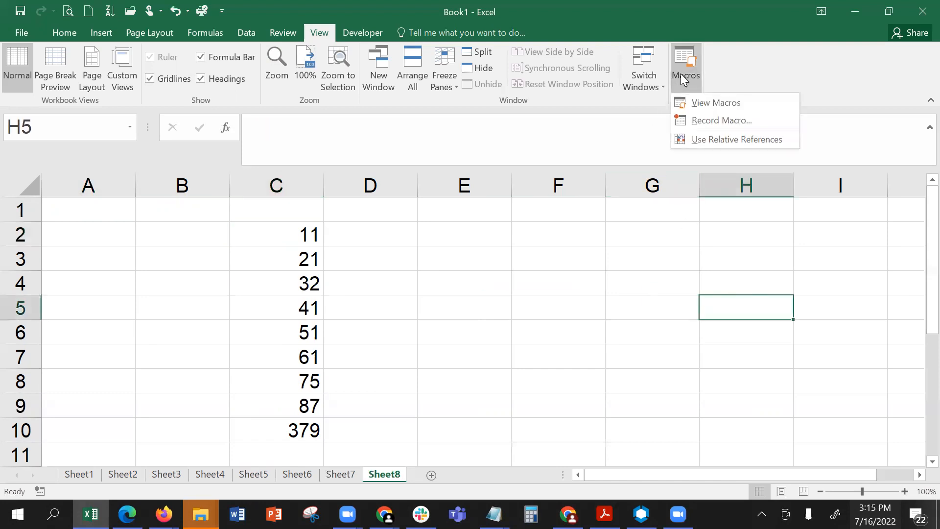
left_click(705, 103)
left_click(546, 295)
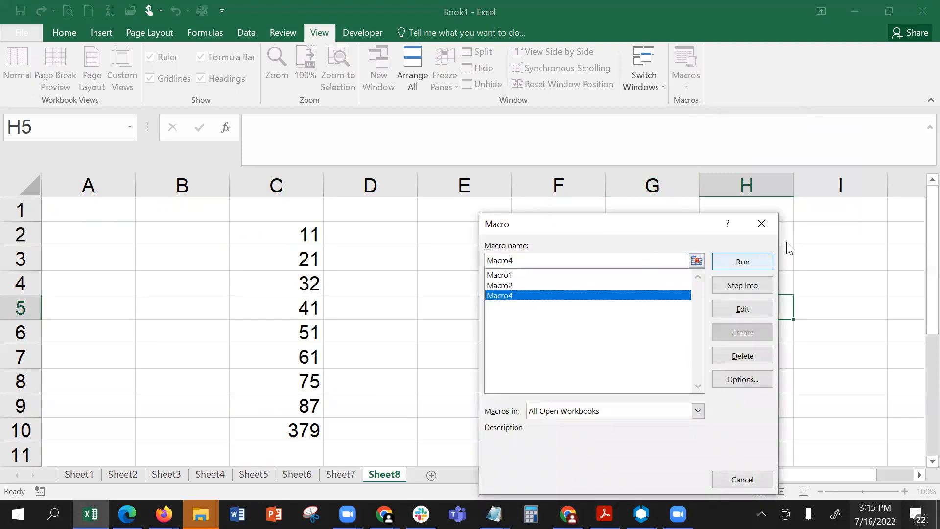
left_click(745, 263)
left_click(757, 313)
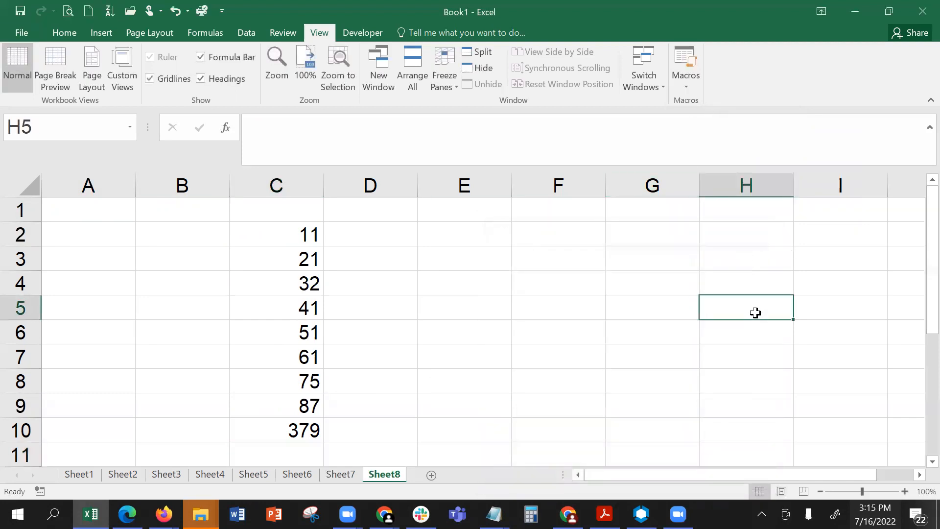
left_click_drag(293, 204, 297, 427)
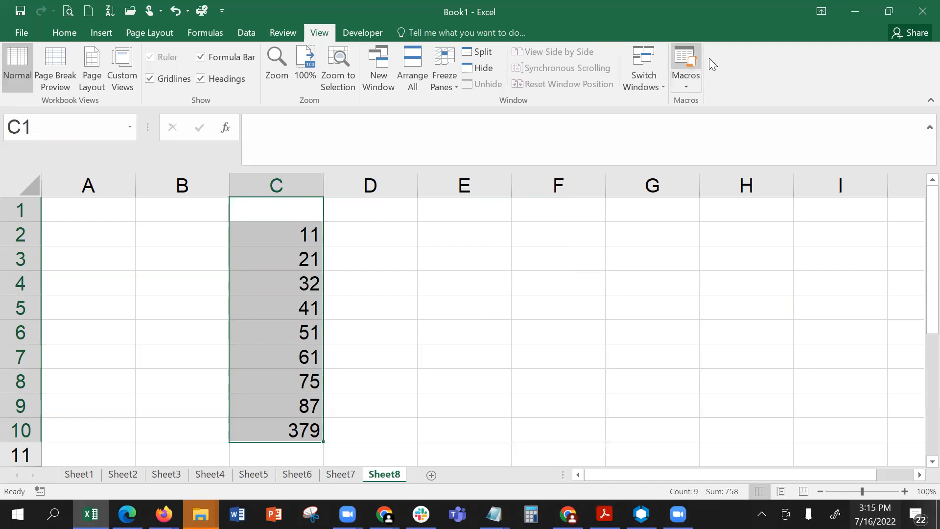
- Turn on Use Relative References for macro recording and check that the option is active
left_click(686, 81)
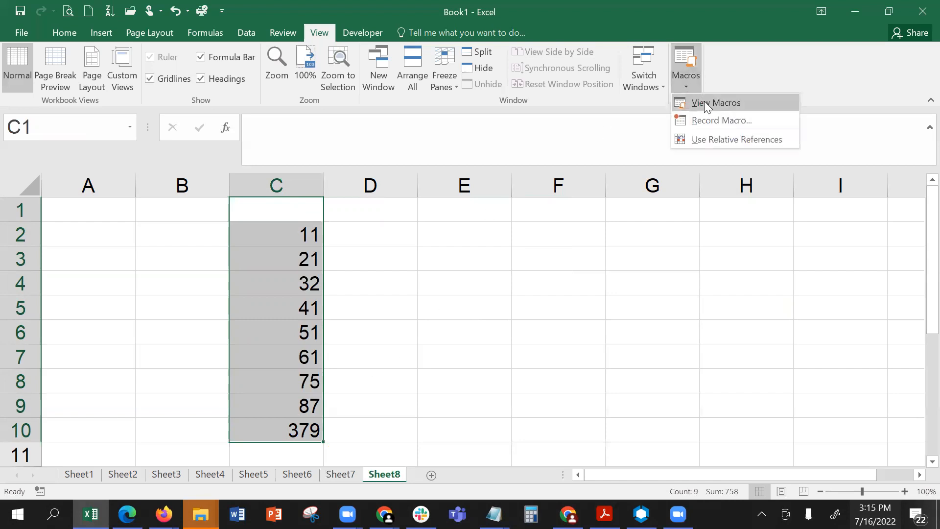
left_click(701, 140)
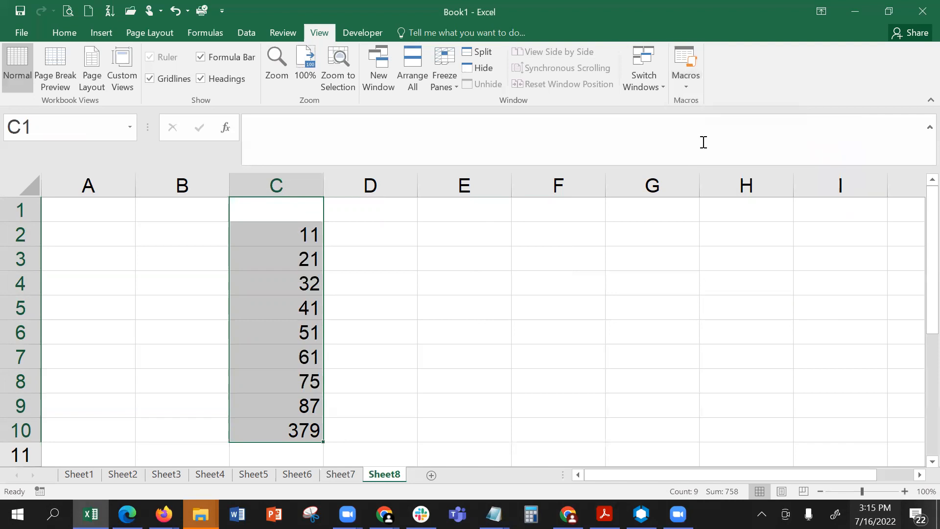
left_click(684, 86)
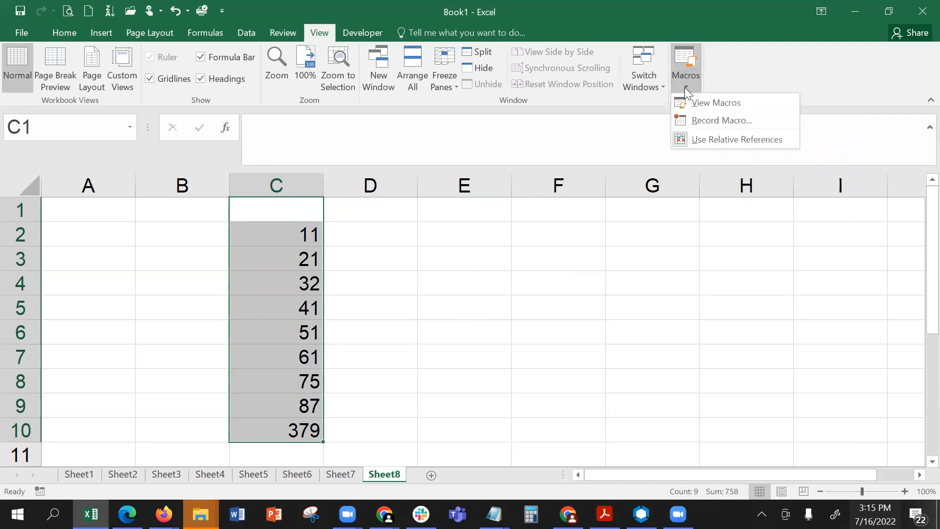
left_click(460, 235)
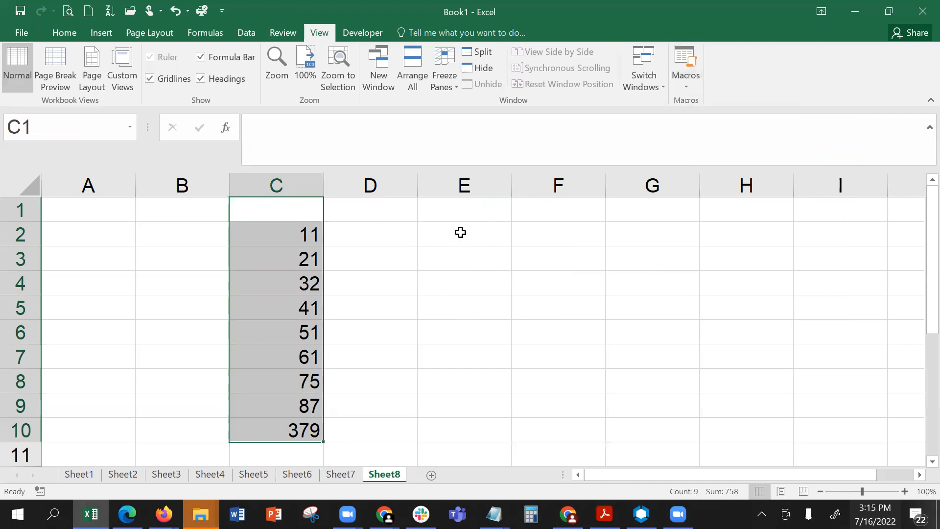
- Start recording a macro named Macro5, stored in This Workbook, with cell E2 selected
left_click(460, 230)
left_click(683, 85)
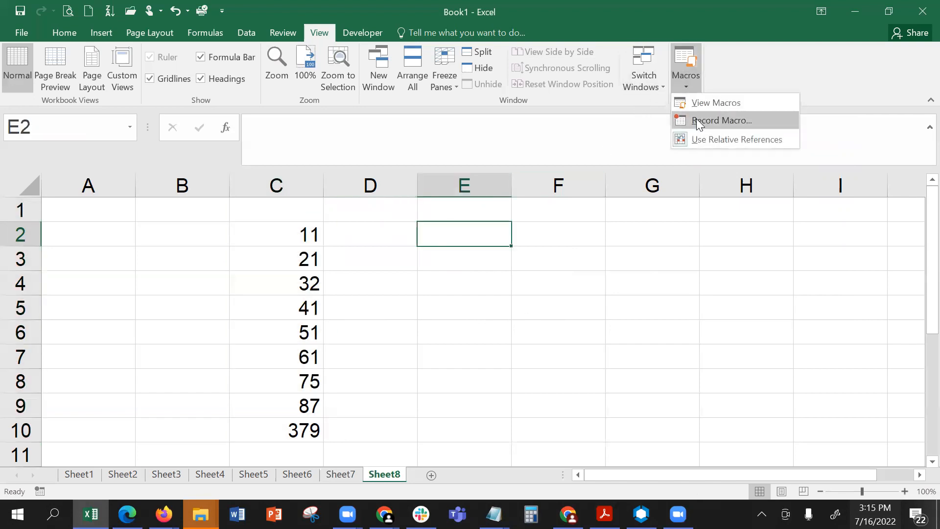
left_click(698, 121)
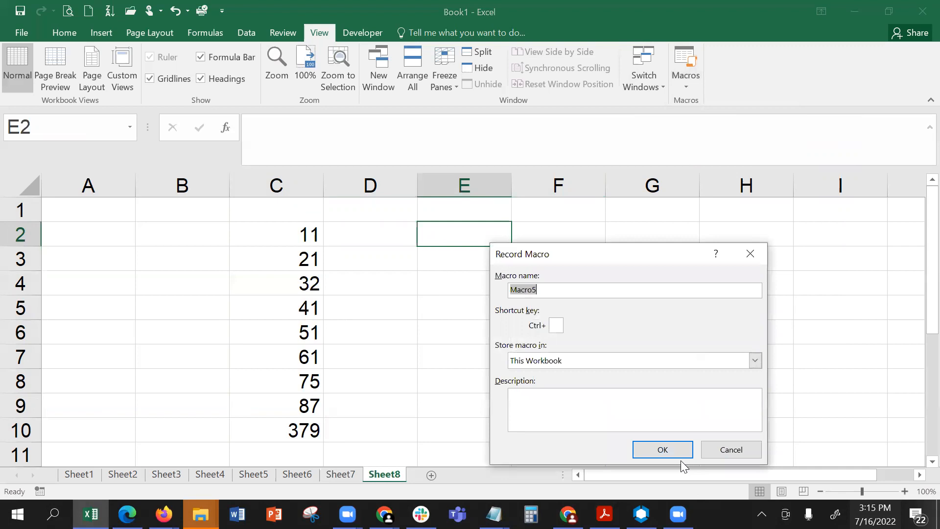
left_click(667, 450)
- Enter 25, 37, 49, 51, 62 and 73 down cells E2:E7
type("2")
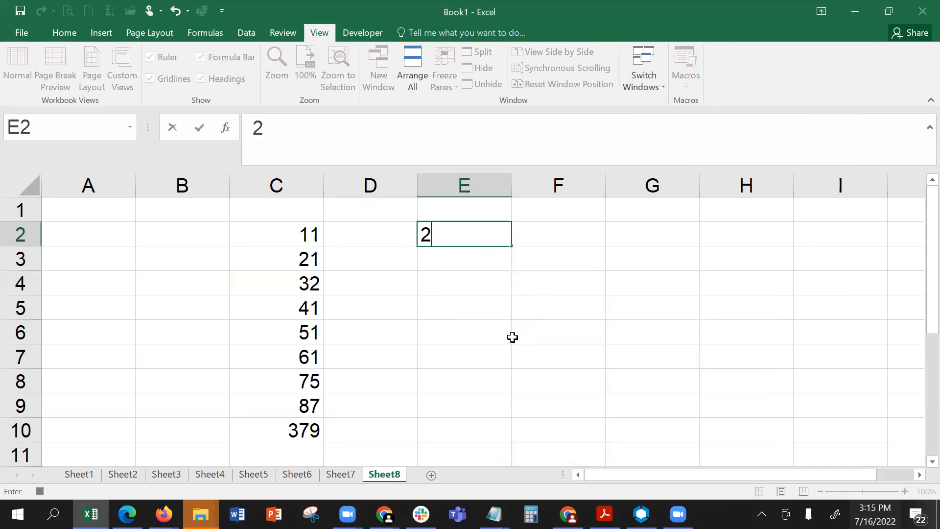
type("5")
key("Return")
type("37")
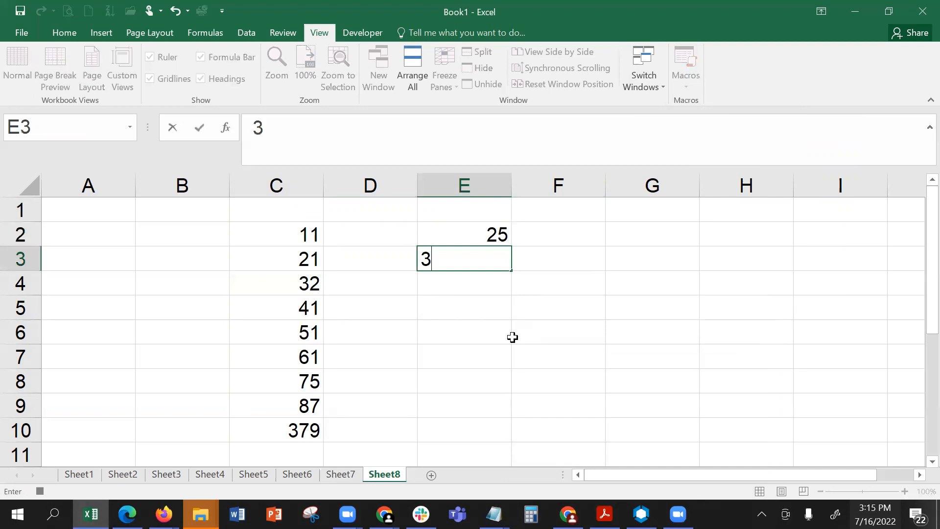
key("Return")
type("4")
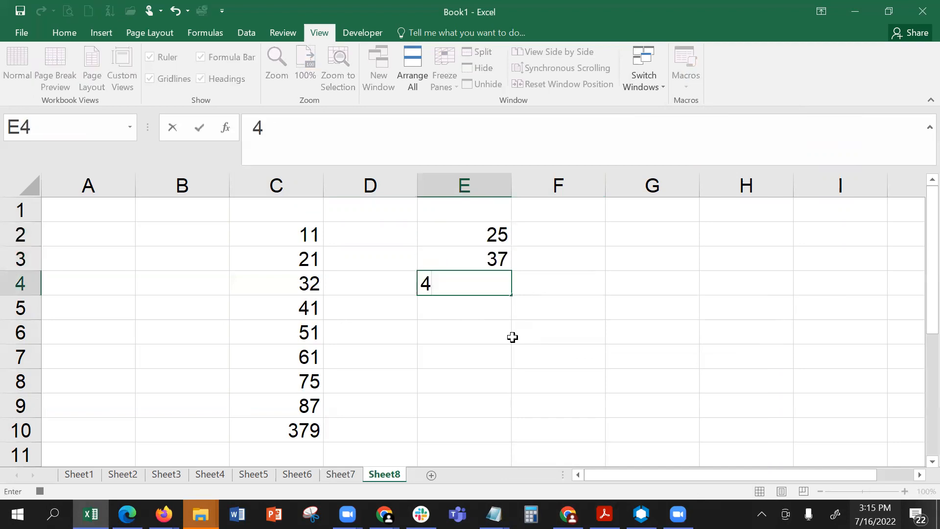
type("9")
key("Return")
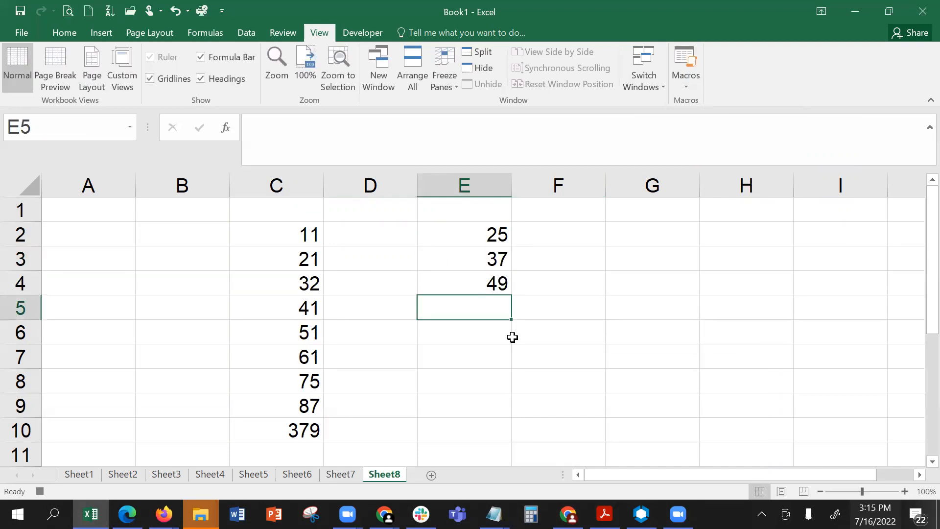
type("51")
key("Return")
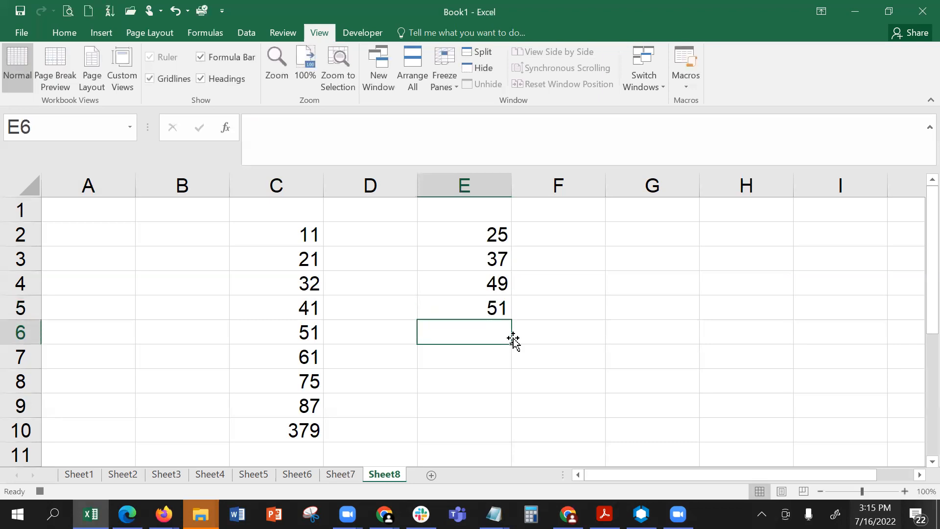
type("62")
key("Return")
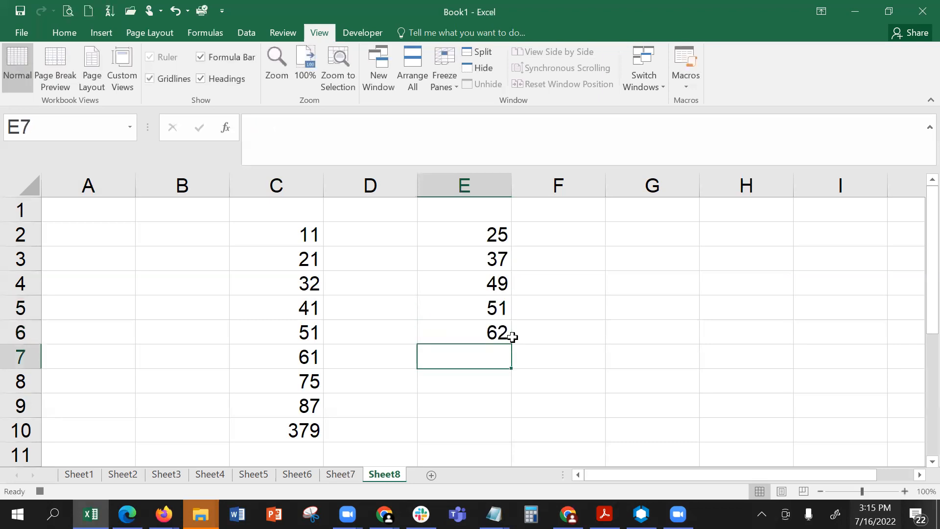
type("73")
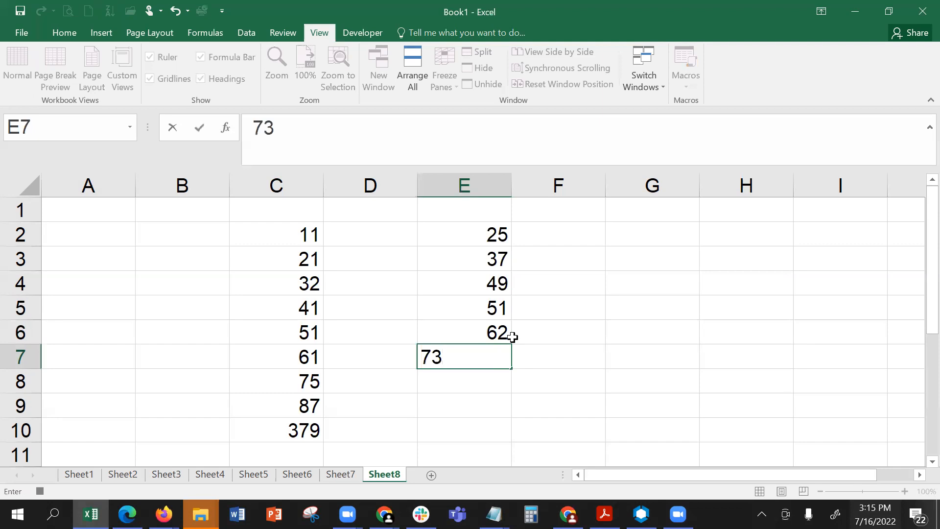
key("Return")
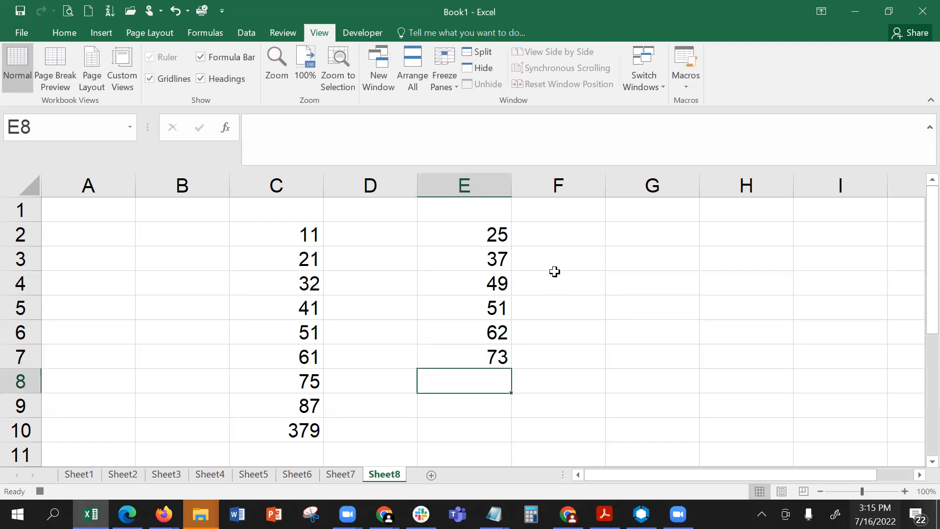
- Continue the number list with 89 in E8 and 90 in E9
left_click(674, 90)
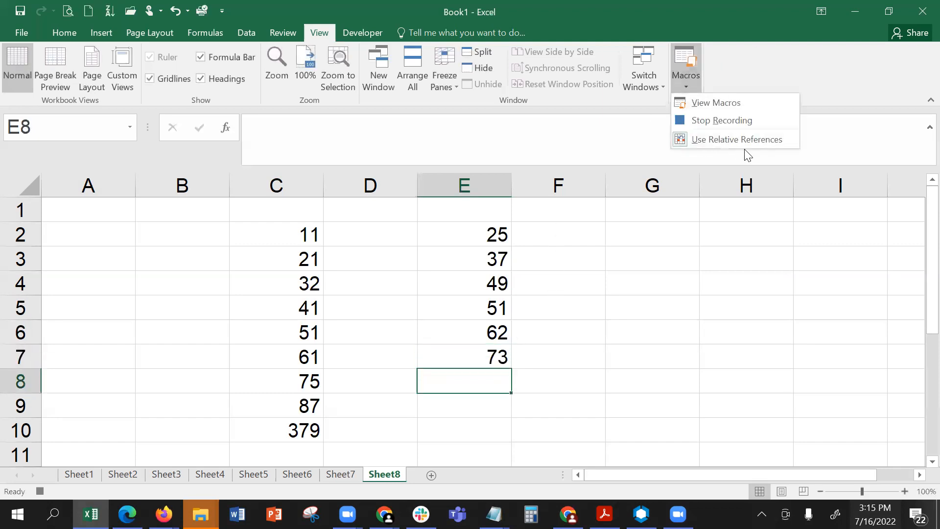
left_click(473, 389)
type("89")
key("Return")
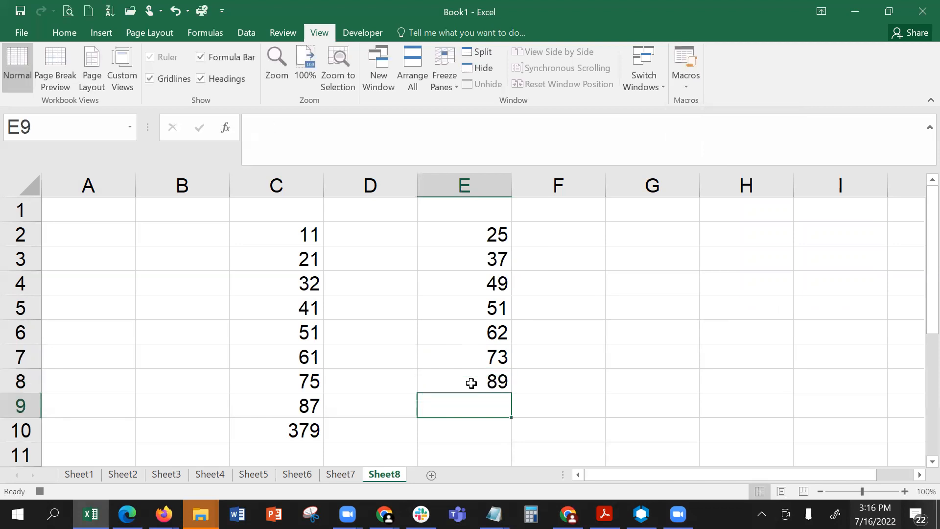
type("8")
key("BackSpace")
type("90")
key("Return")
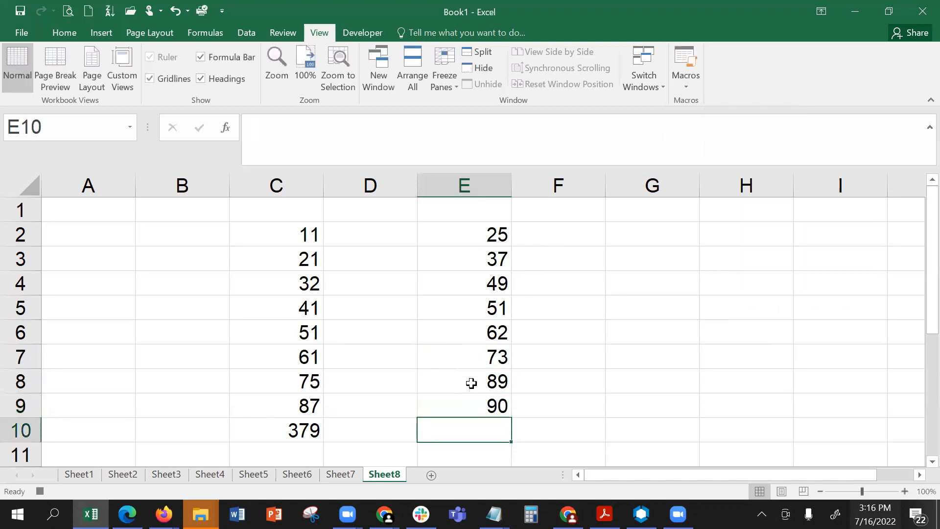
- Total E2:E9 in cell E10 with AutoSum
left_click(74, 28)
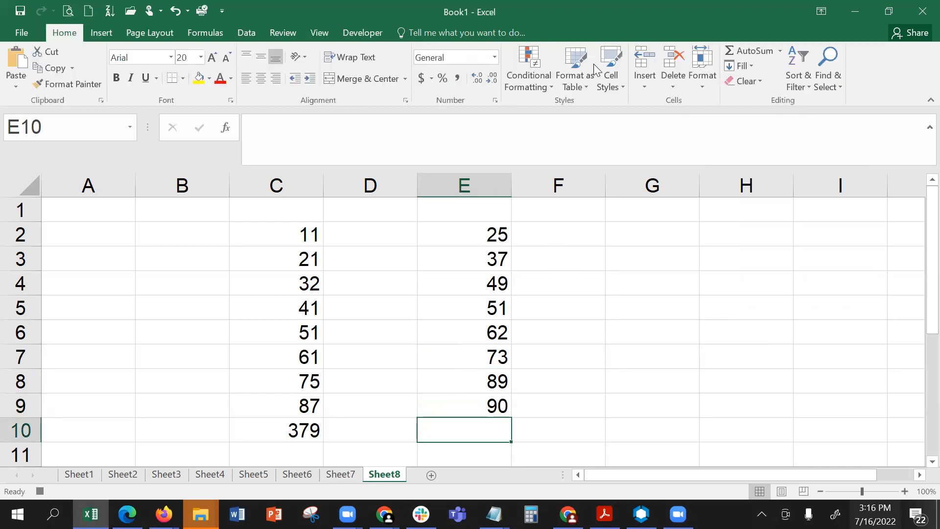
left_click(740, 51)
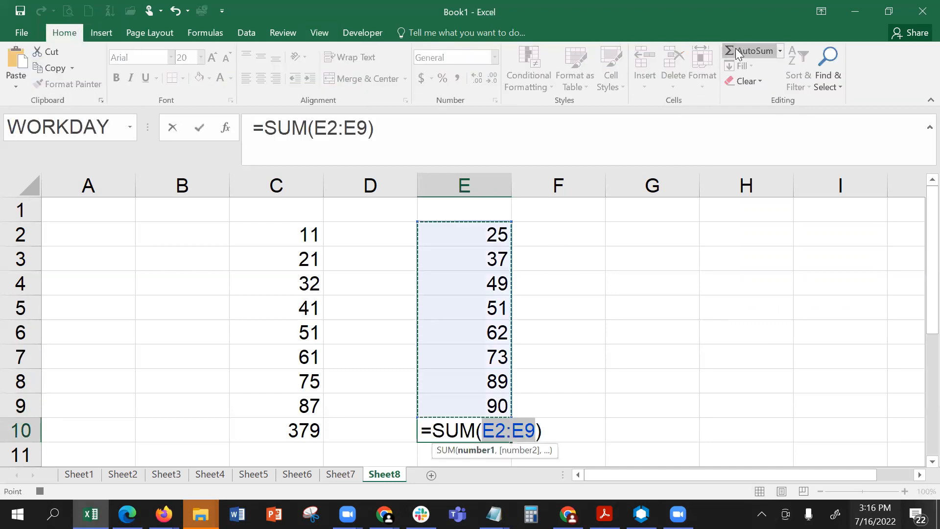
key("Return")
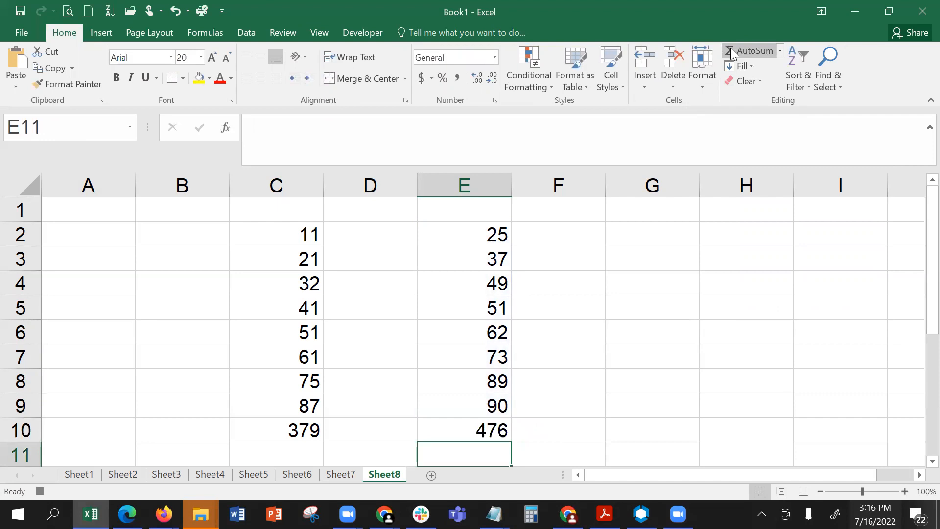
- Stop recording the macro
left_click(308, 36)
left_click(662, 87)
left_click(683, 84)
left_click(706, 121)
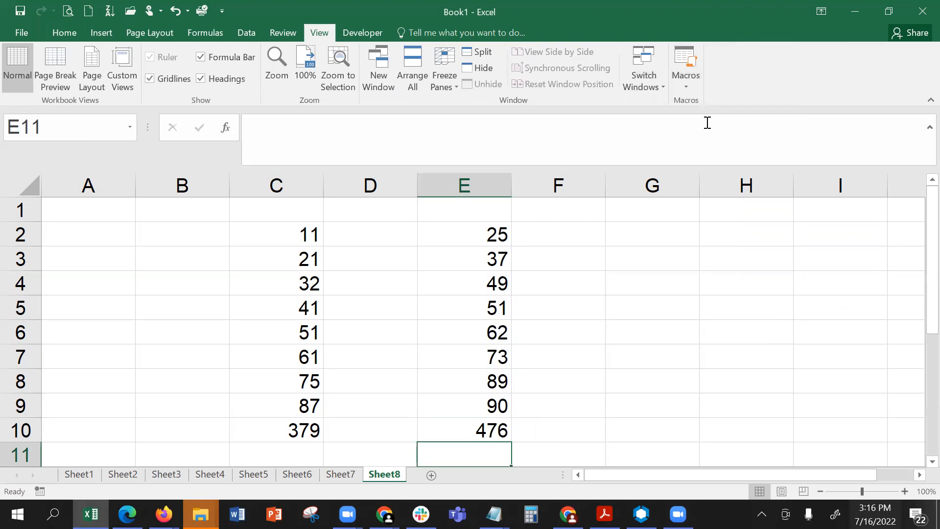
- Run Macro5 on Sheet8 with cell H2 selected
left_click(736, 233)
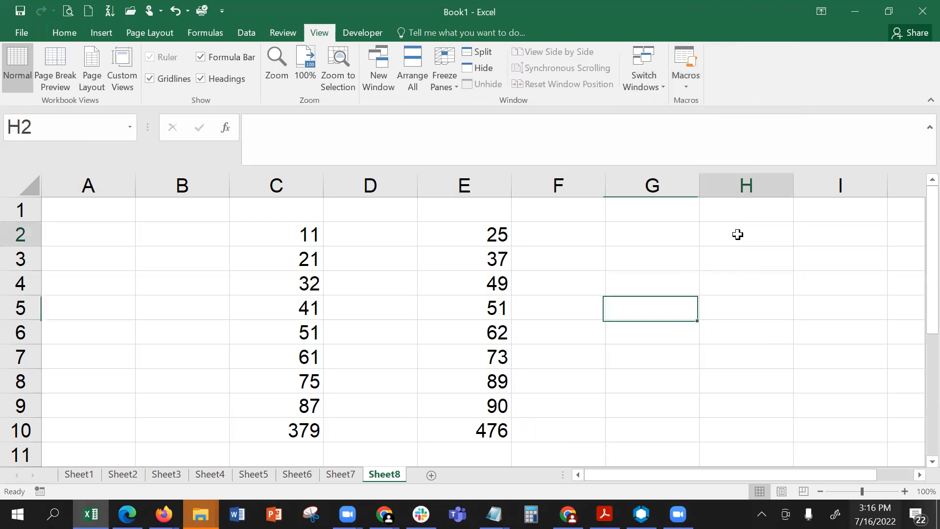
left_click(684, 81)
left_click(701, 102)
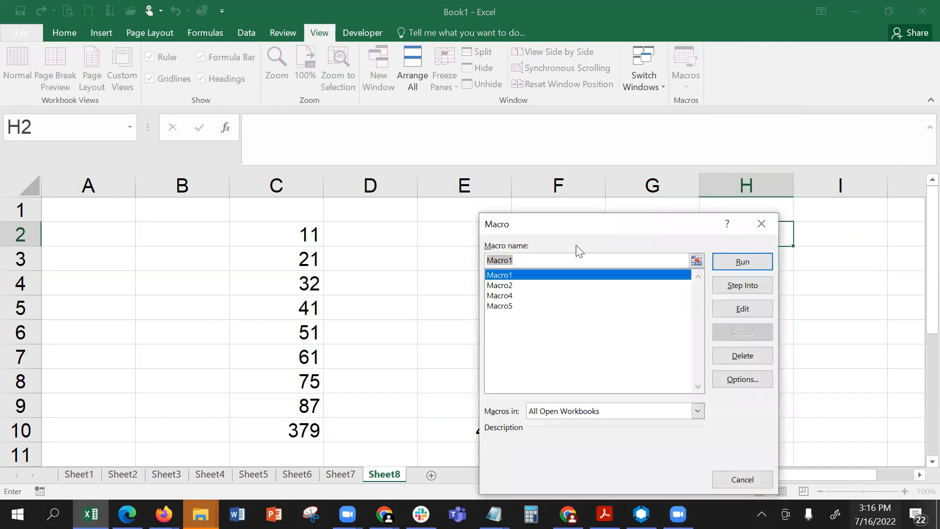
left_click(525, 306)
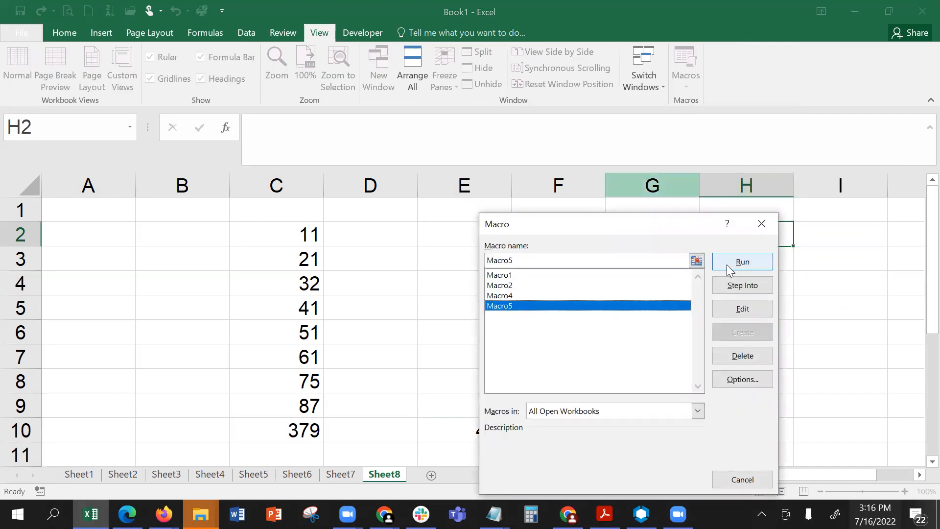
left_click(728, 263)
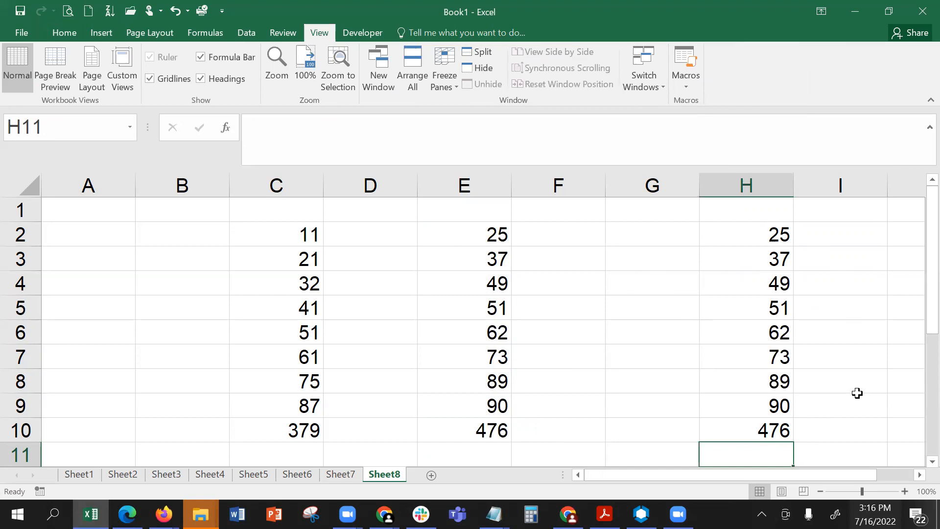
- Add a new worksheet after Sheet8 and run Macro5 there with cell B2 selected
left_click(432, 473)
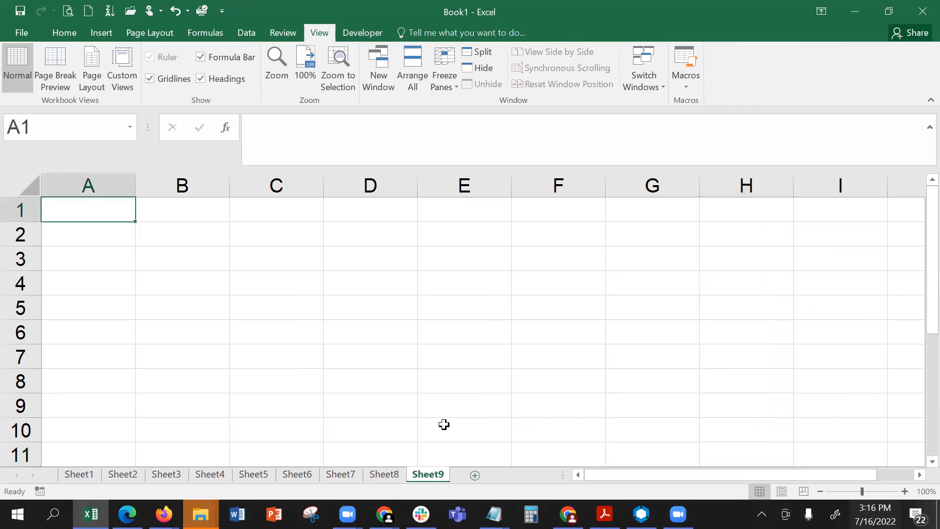
left_click(592, 241)
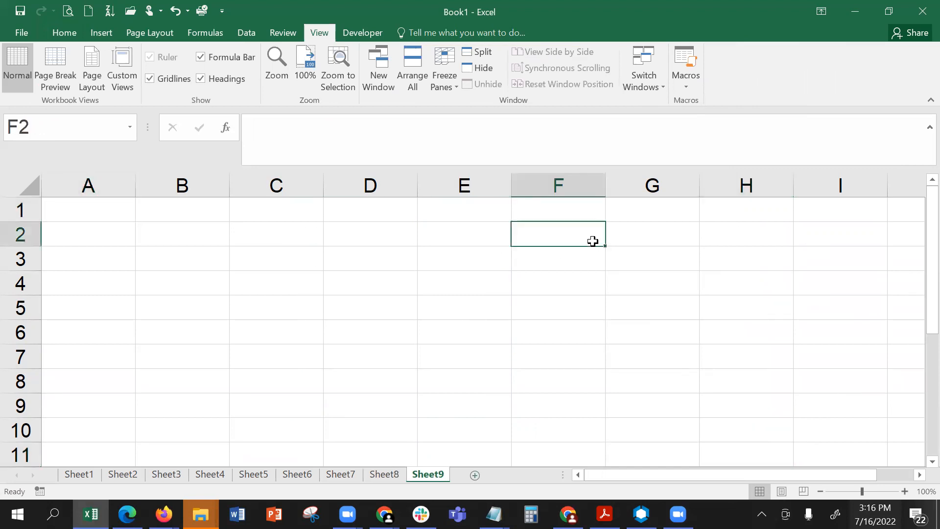
left_click(191, 227)
left_click(675, 87)
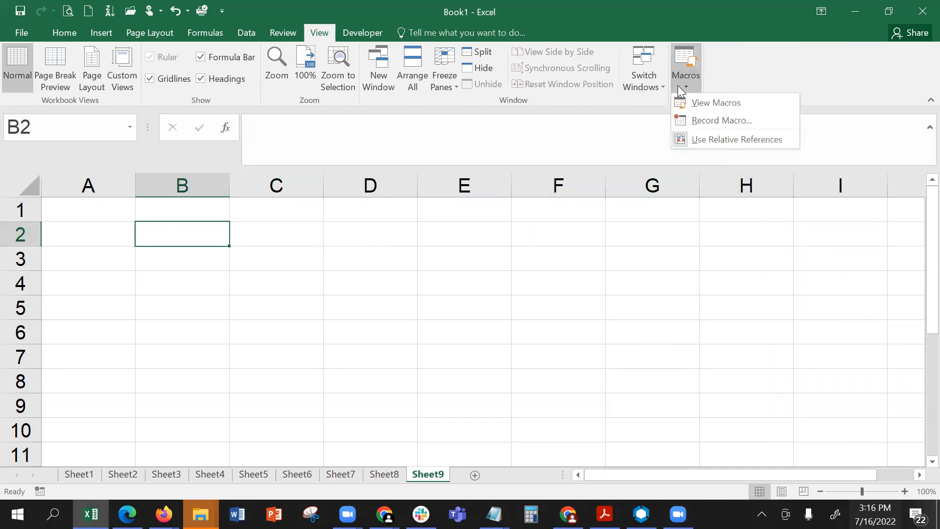
left_click(705, 105)
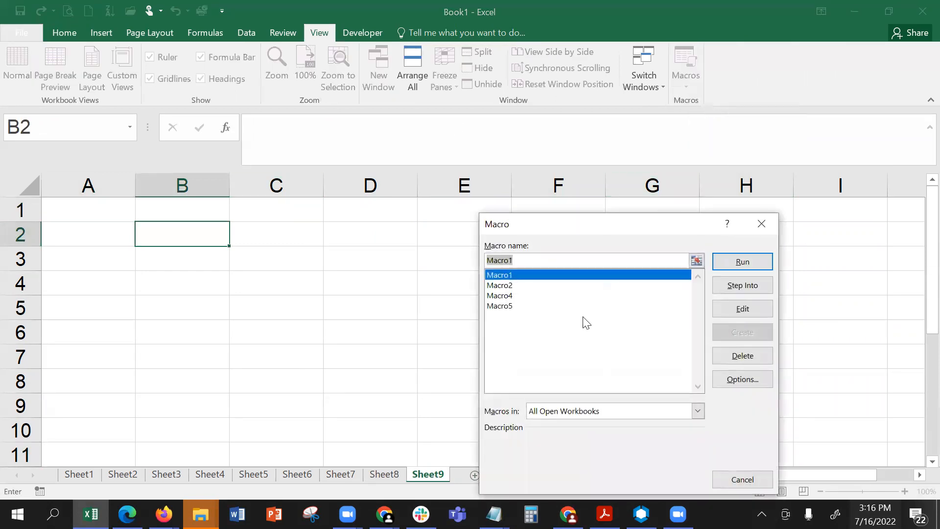
left_click(532, 307)
left_click(726, 260)
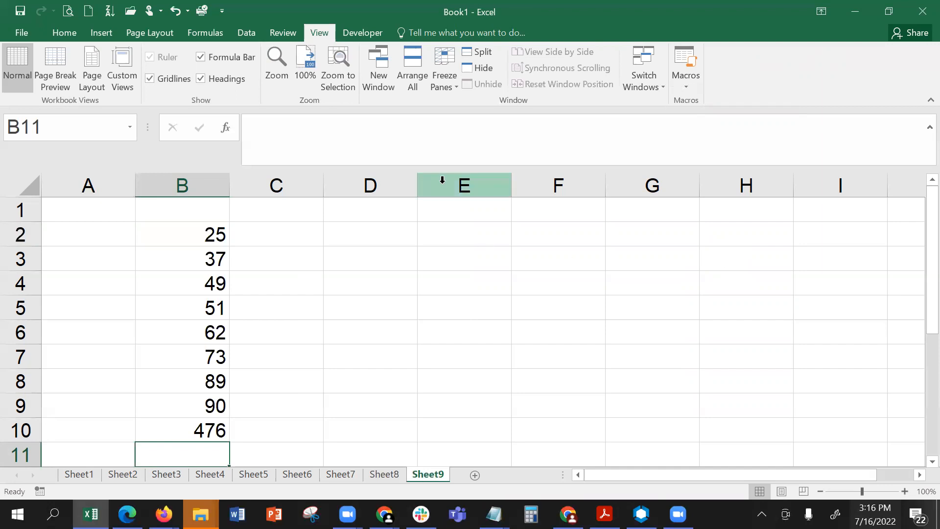
- Draw a form control button over cell D2 and assign Macro5 to it
left_click(383, 237)
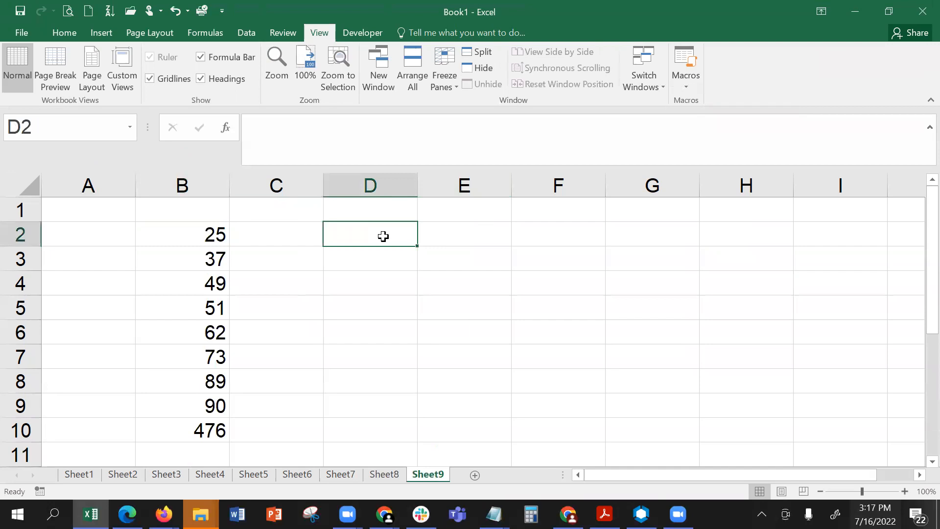
left_click(360, 33)
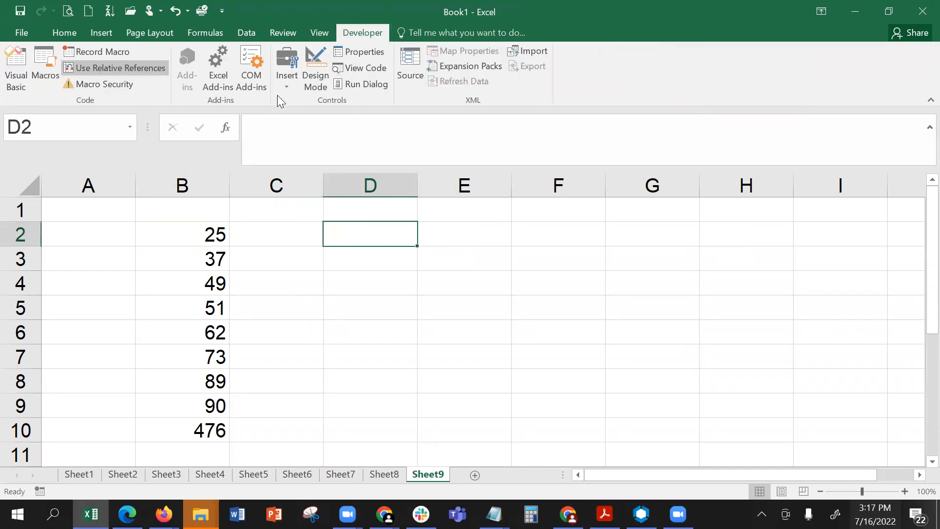
left_click(286, 73)
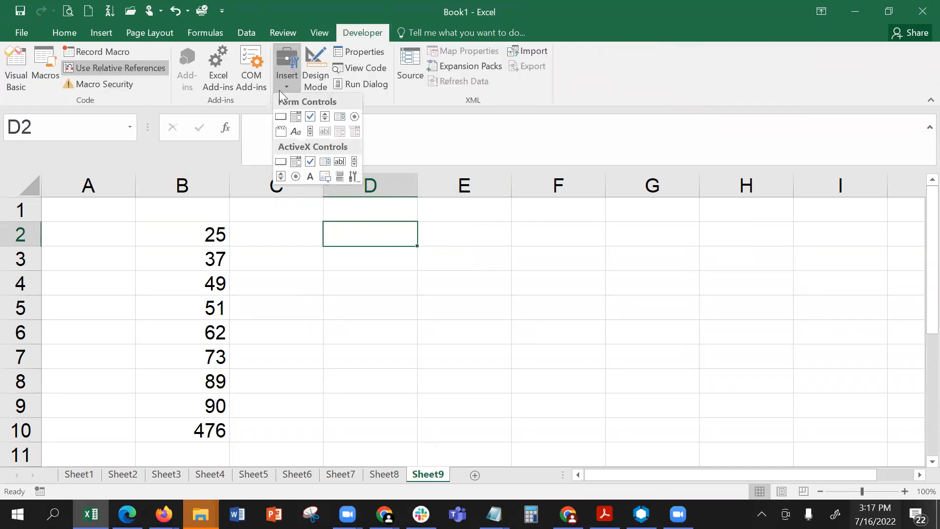
left_click(281, 118)
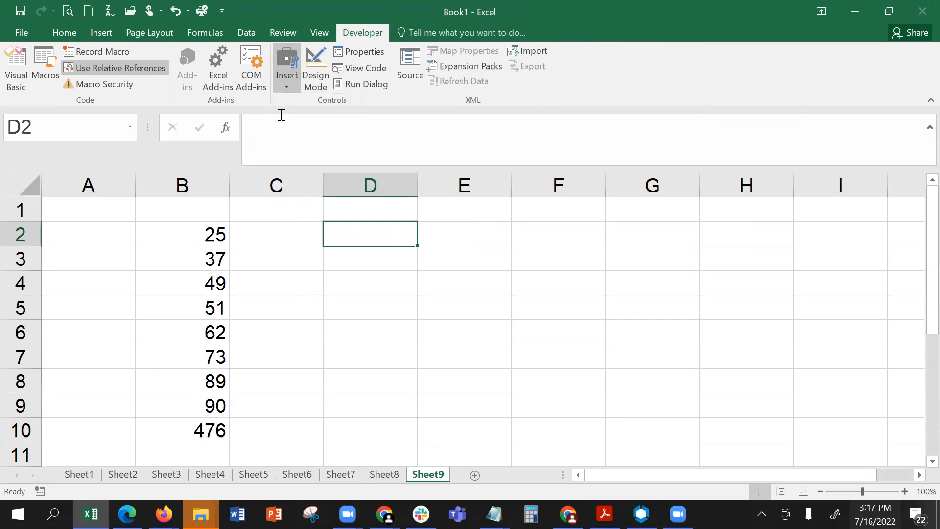
left_click_drag(325, 223, 411, 246)
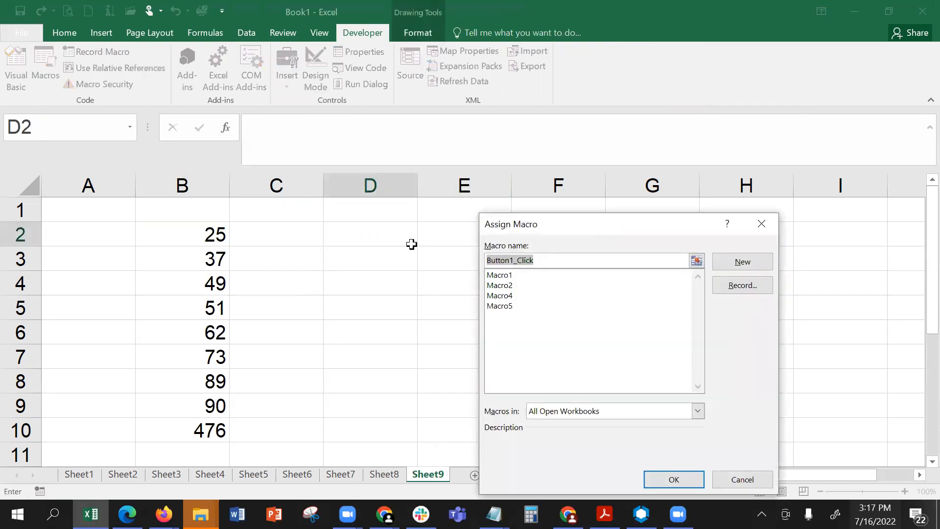
left_click(517, 307)
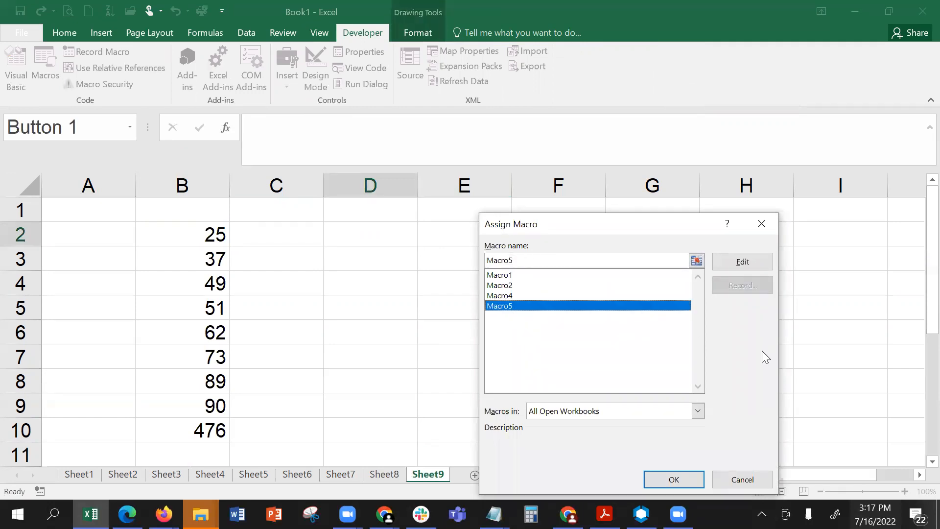
left_click(670, 479)
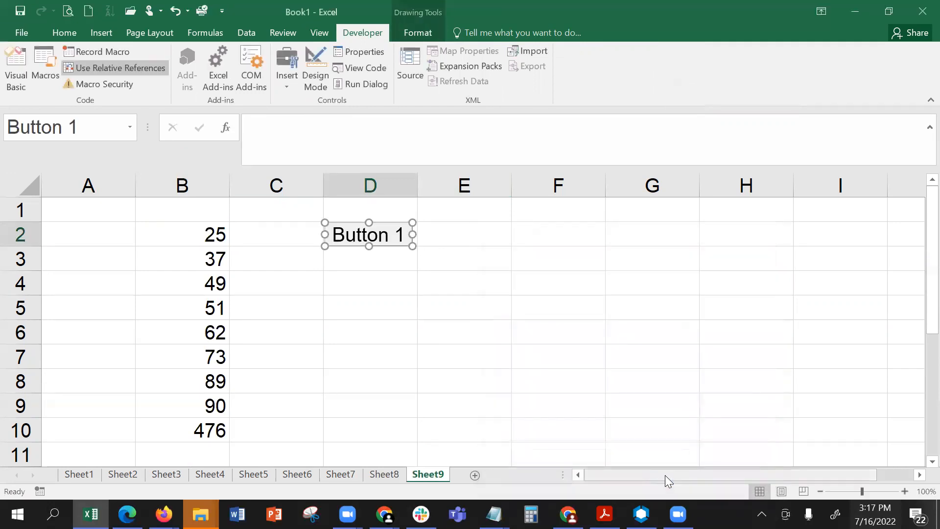
- Change the label of the form control button over cell D2 to "Enter Data"
right_click(351, 231)
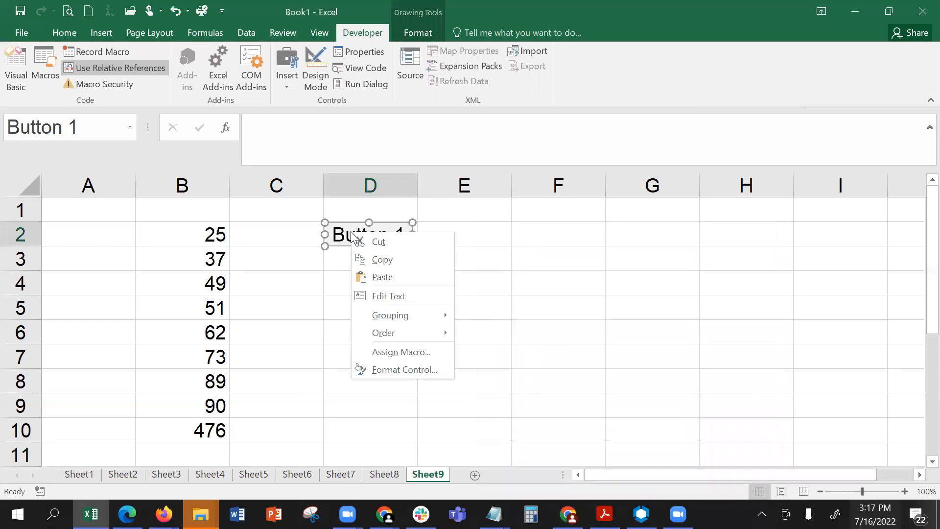
left_click(380, 295)
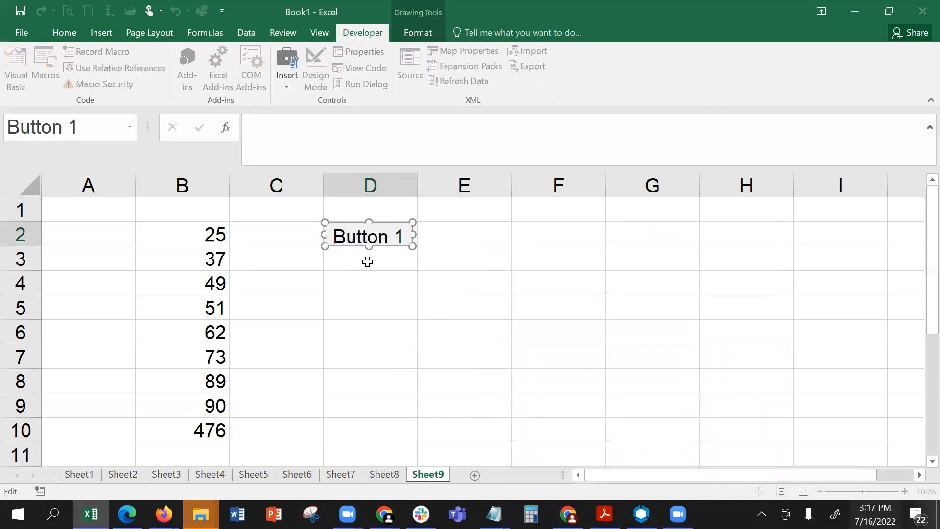
left_click(347, 239)
left_click_drag(339, 237, 405, 245)
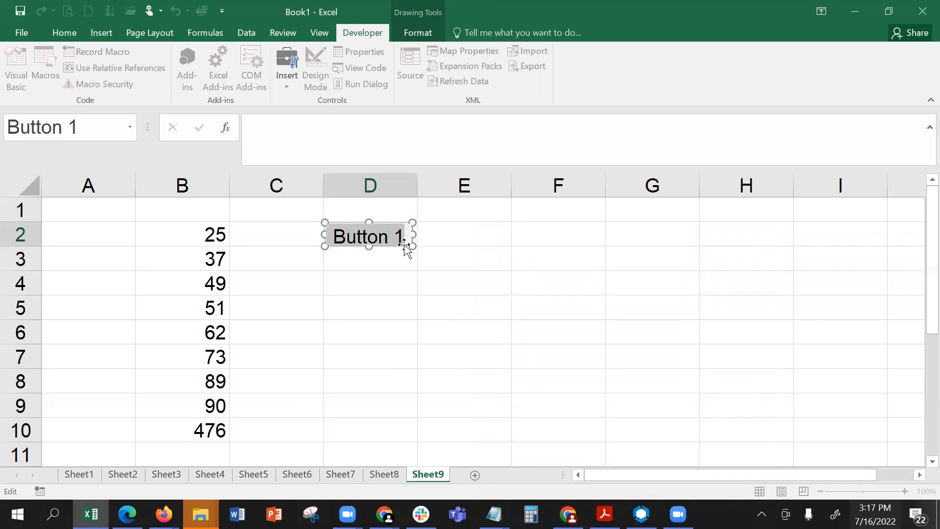
type("Do")
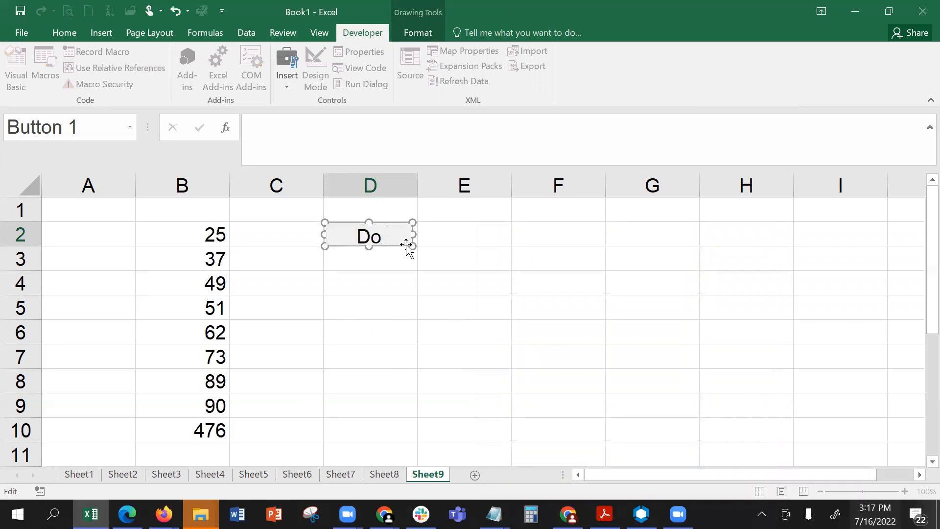
key("BackSpace")
key("BackSpace")
type("Enter Dat")
type("ata")
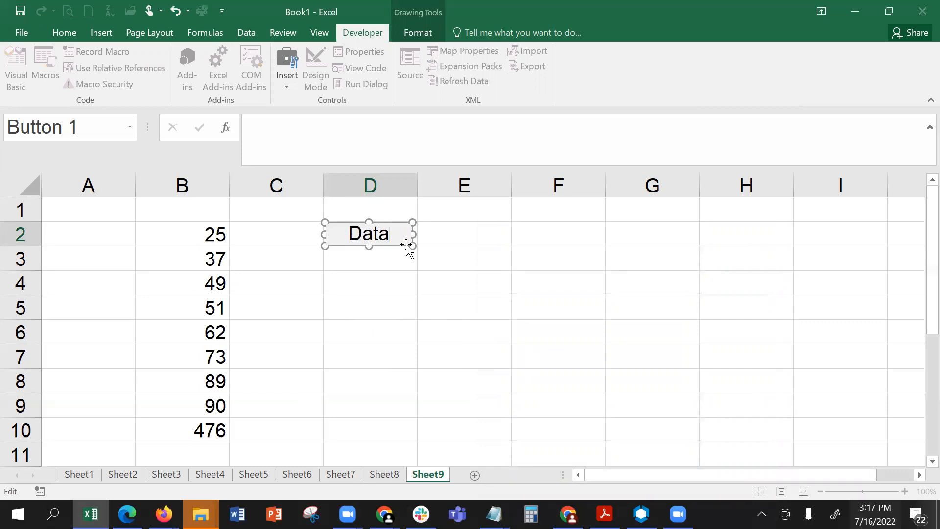
- Select the whole label of the form control button and decrease its font size by three increments
key("shift+Up")
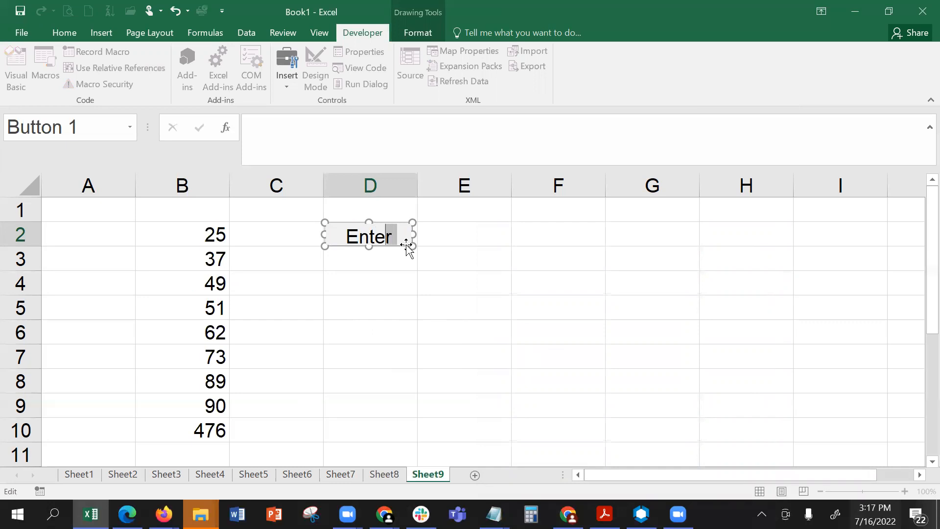
key("shift+Home")
left_click(932, 461)
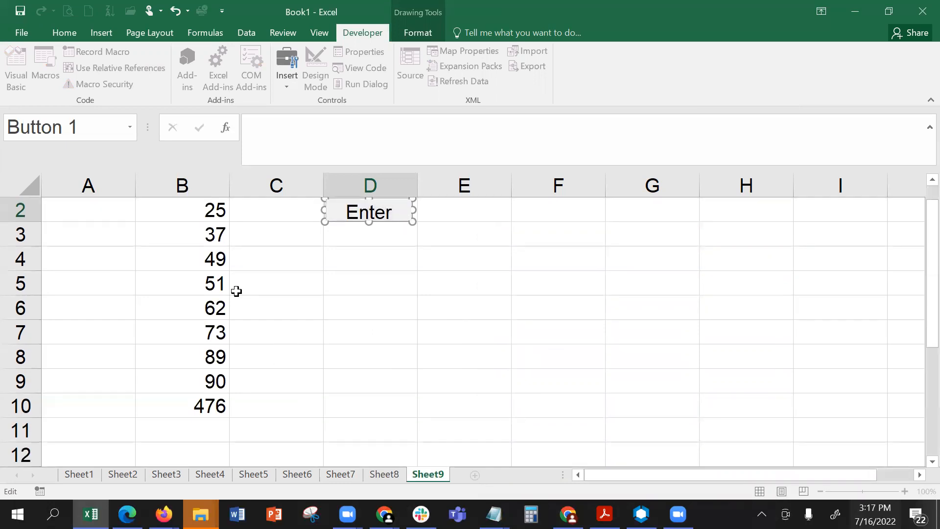
left_click(69, 30)
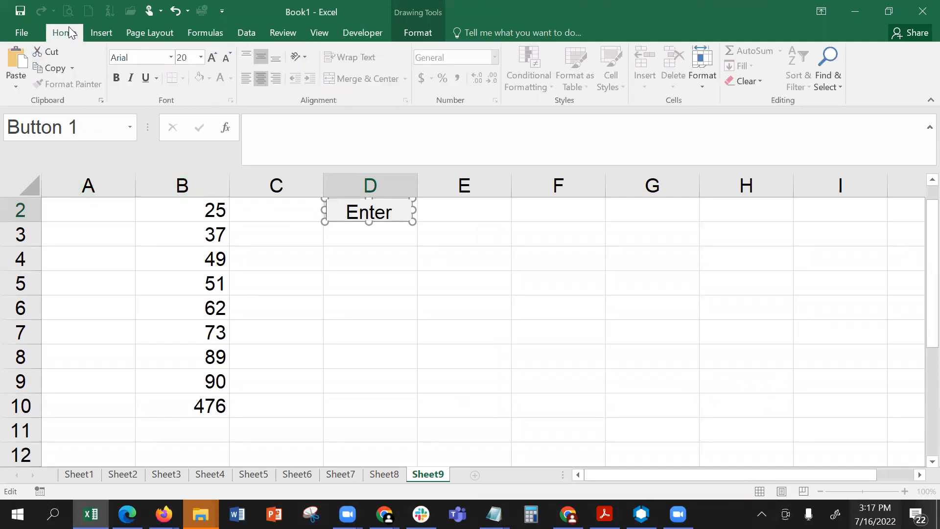
left_click(226, 58)
left_click(226, 58)
left_click(226, 58)
left_click(226, 58)
left_click(384, 313)
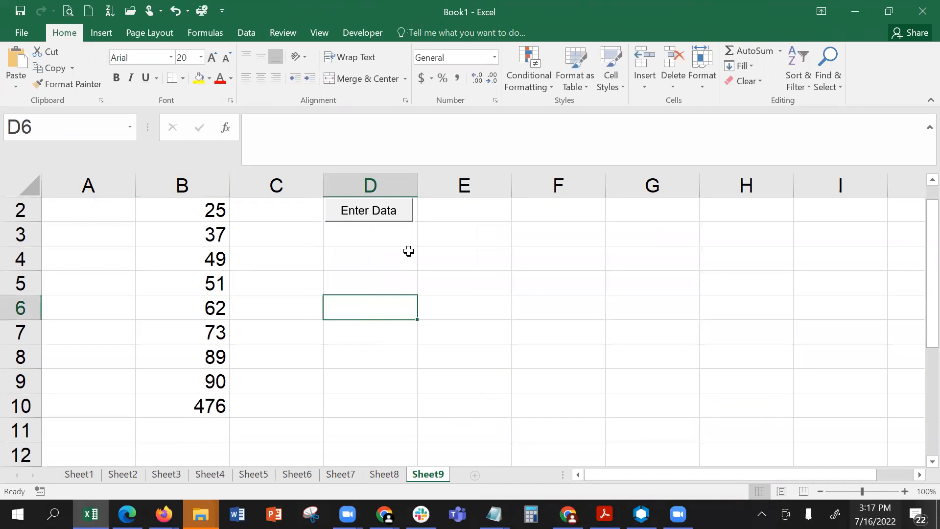
left_click(410, 251)
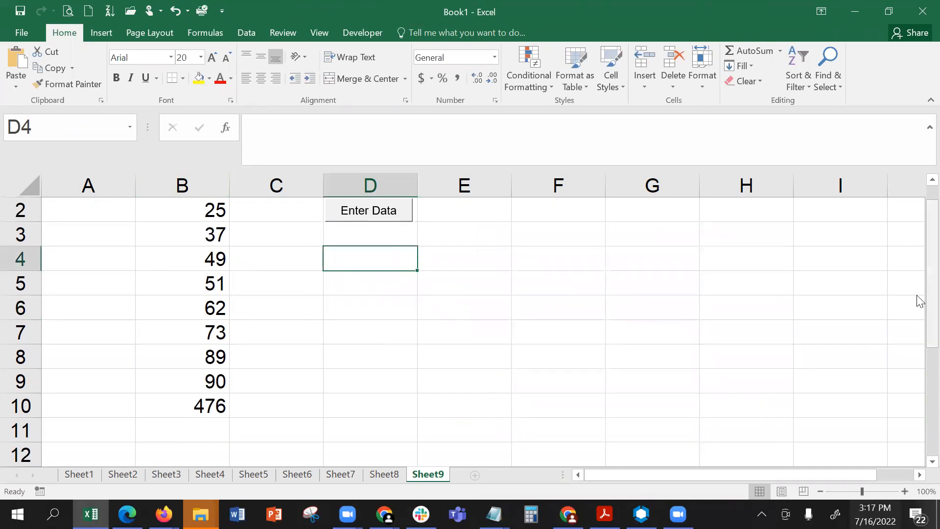
- Run the macro from the Enter Data button once with cell G5 selected and once with cell C4 selected
left_click(685, 278)
left_click(390, 211)
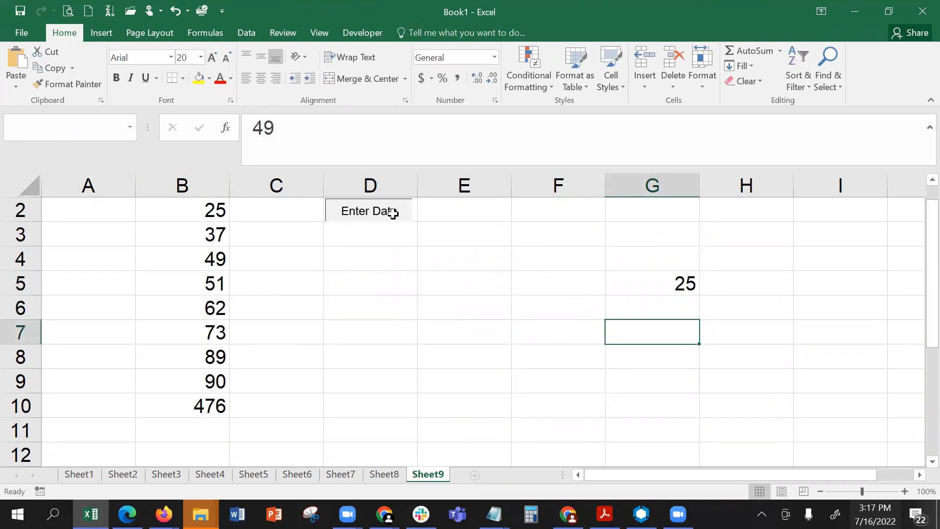
scroll(667, 337, "up", 3)
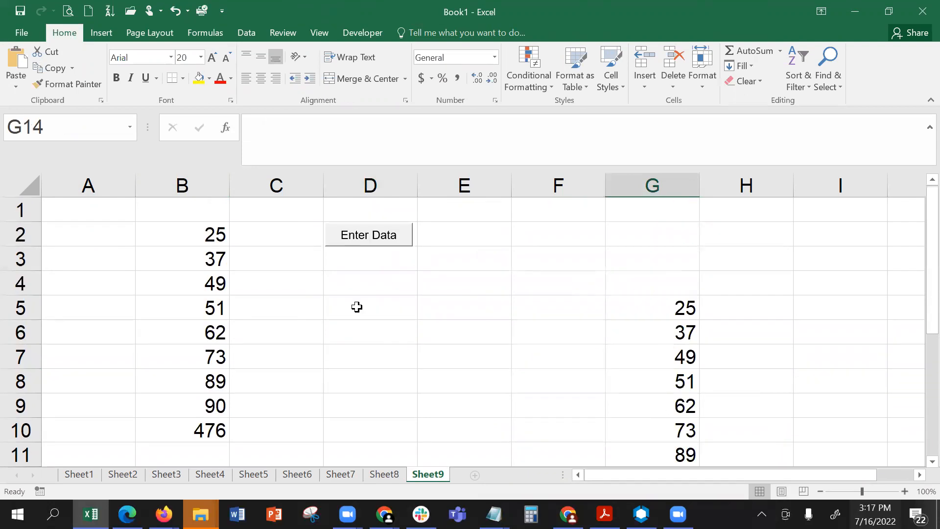
left_click(303, 277)
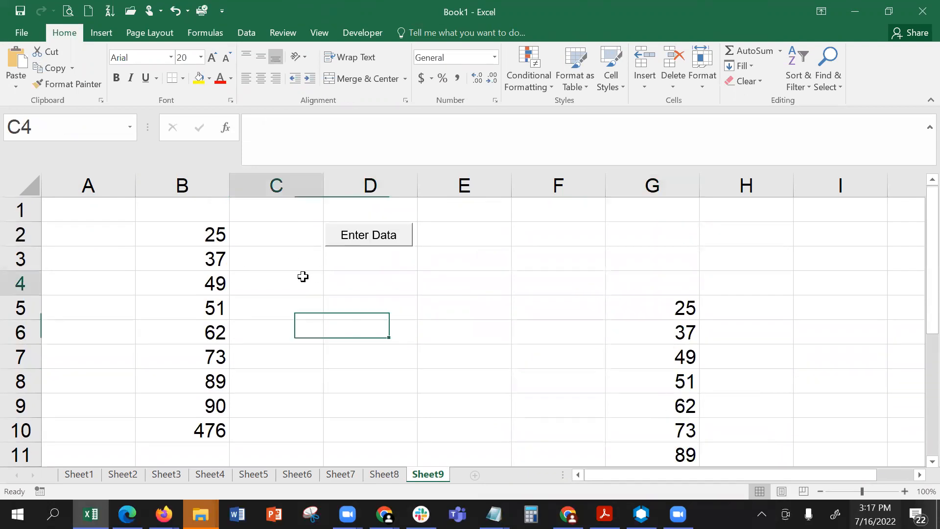
left_click(386, 234)
scroll(342, 370, "up", 2)
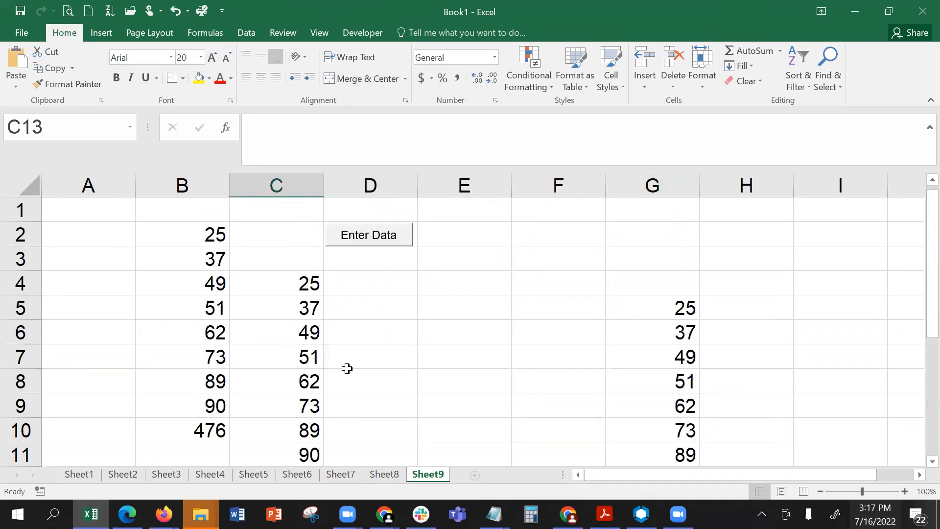
- Run the macro from the Enter Data button once with cell E4 selected and once with cell D4 selected
left_click(462, 279)
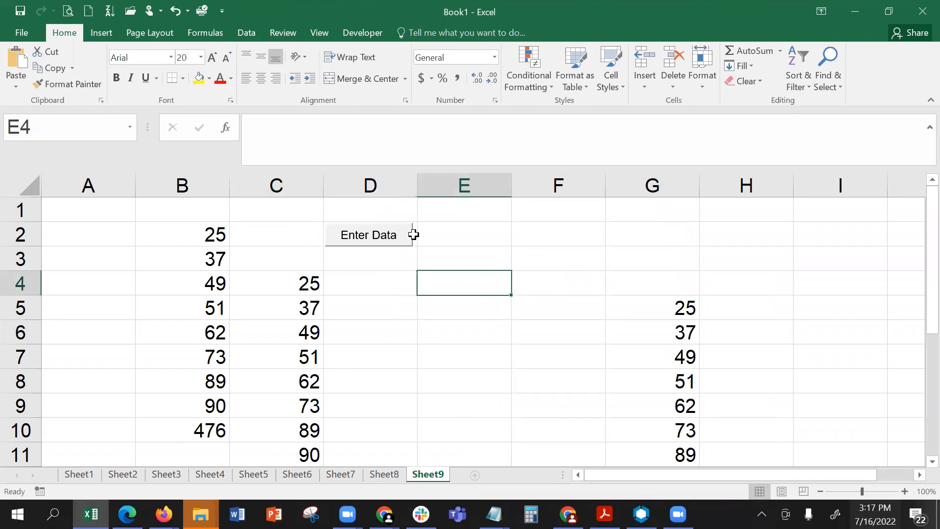
left_click(371, 236)
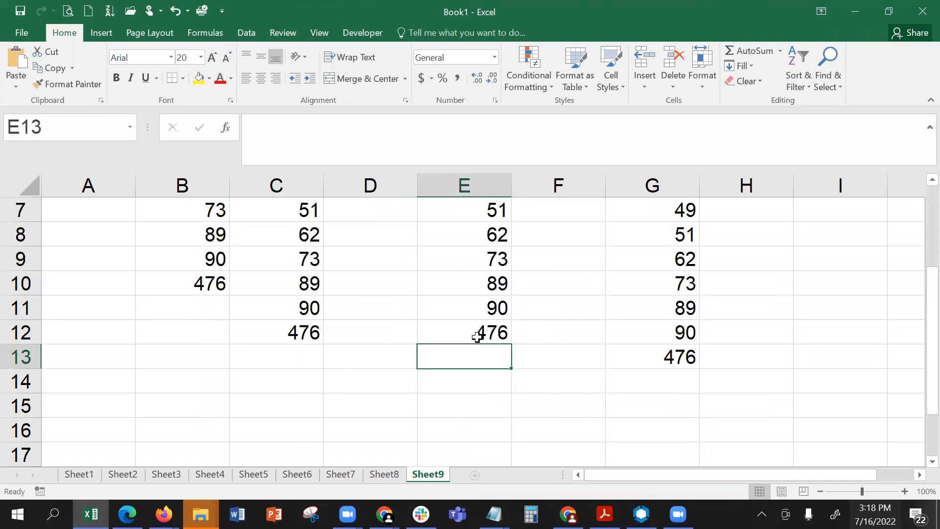
scroll(477, 334, "up", 2)
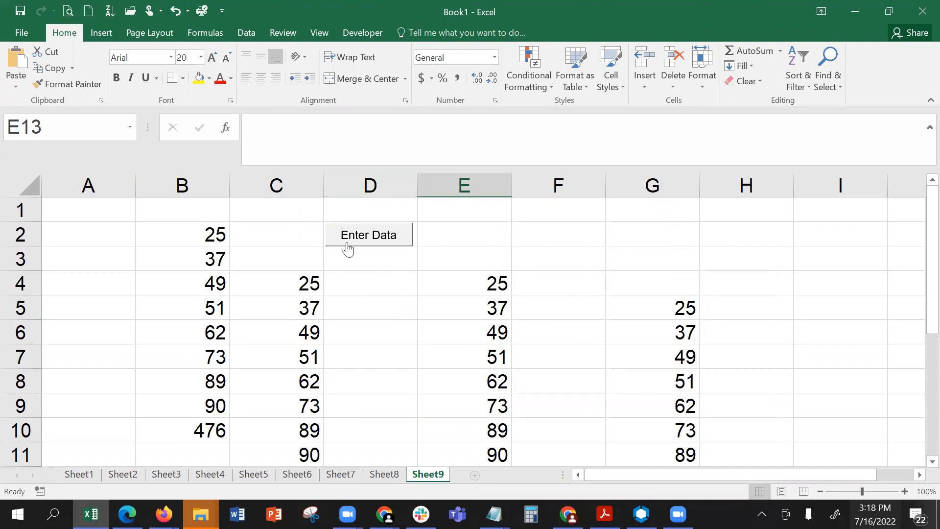
left_click(381, 281)
left_click(379, 235)
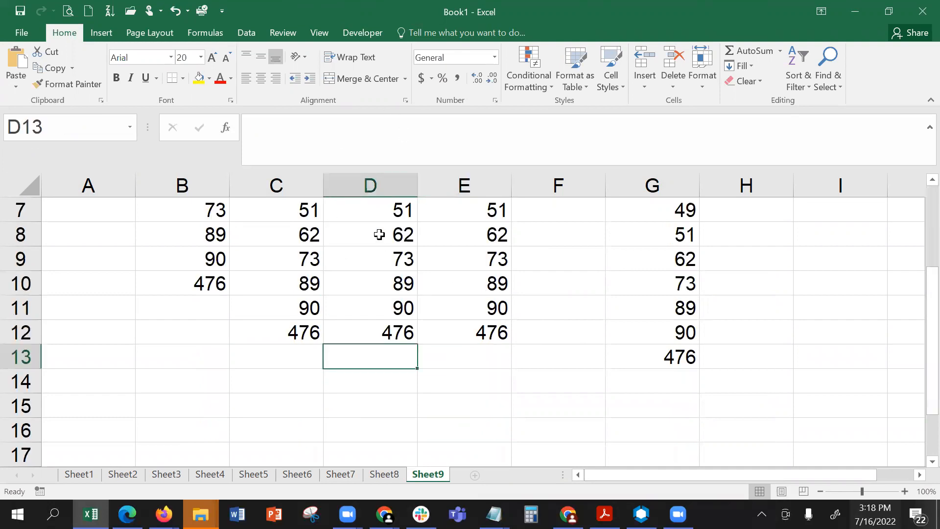
scroll(426, 361, "up", 2)
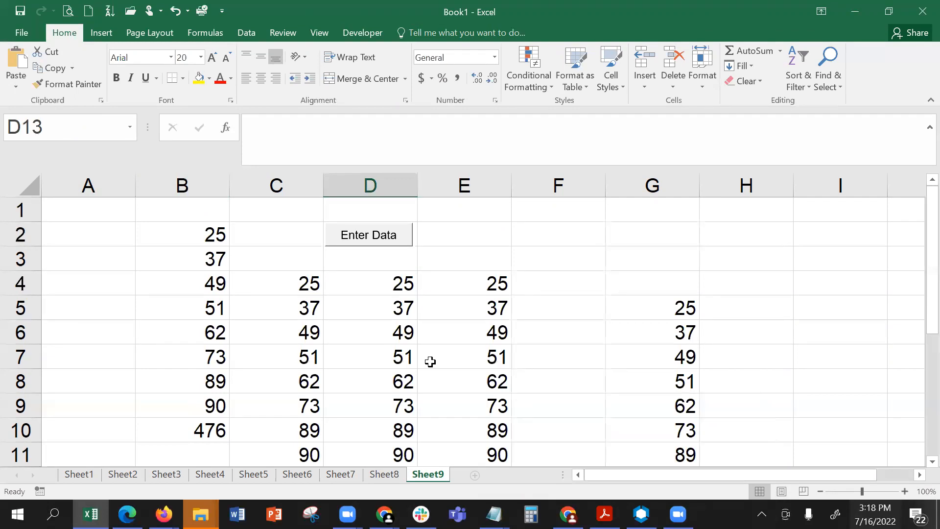
left_click(364, 33)
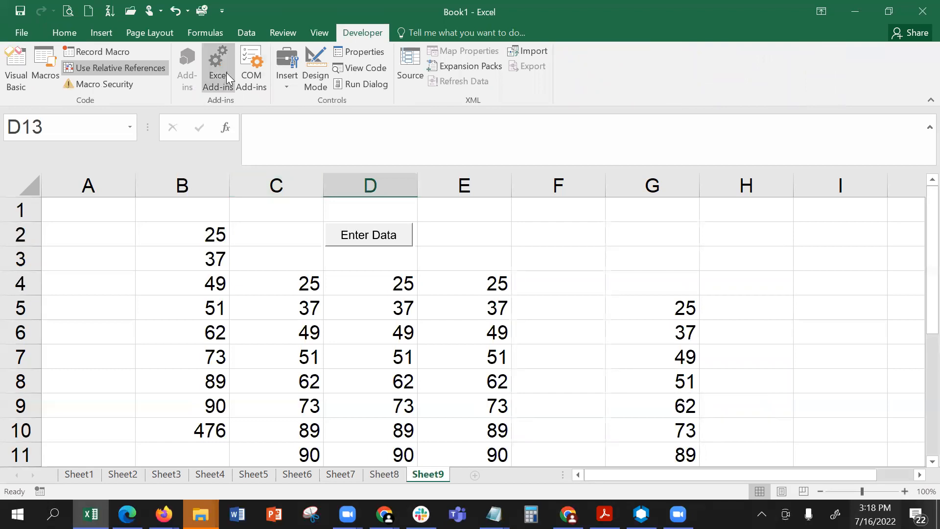
left_click(288, 85)
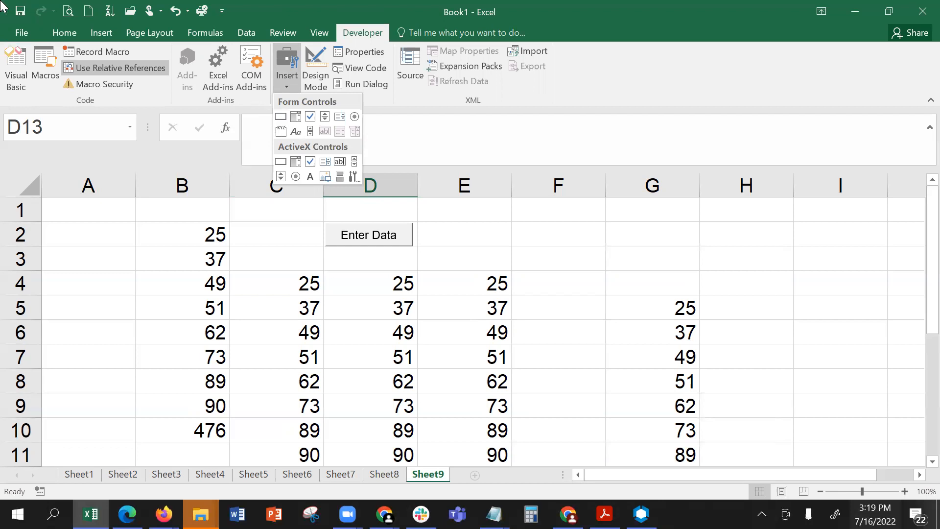
left_click(412, 330)
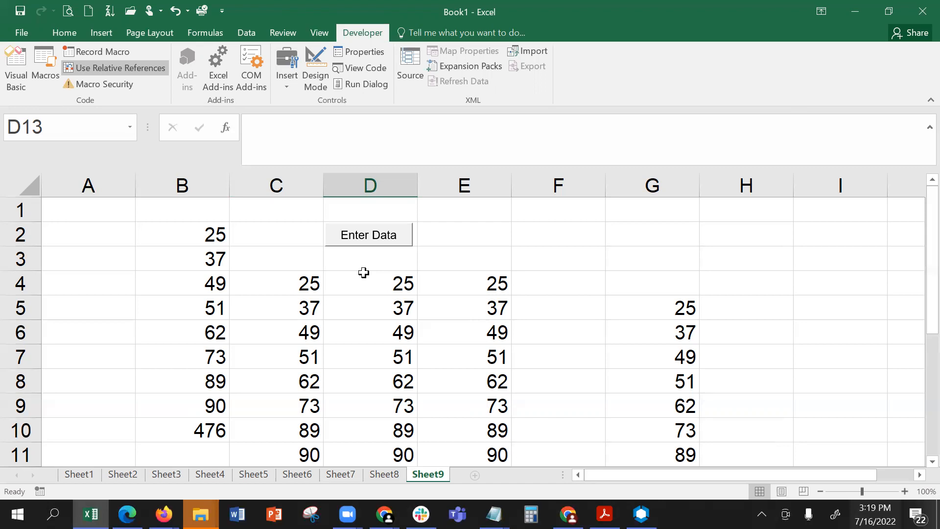
left_click(897, 153)
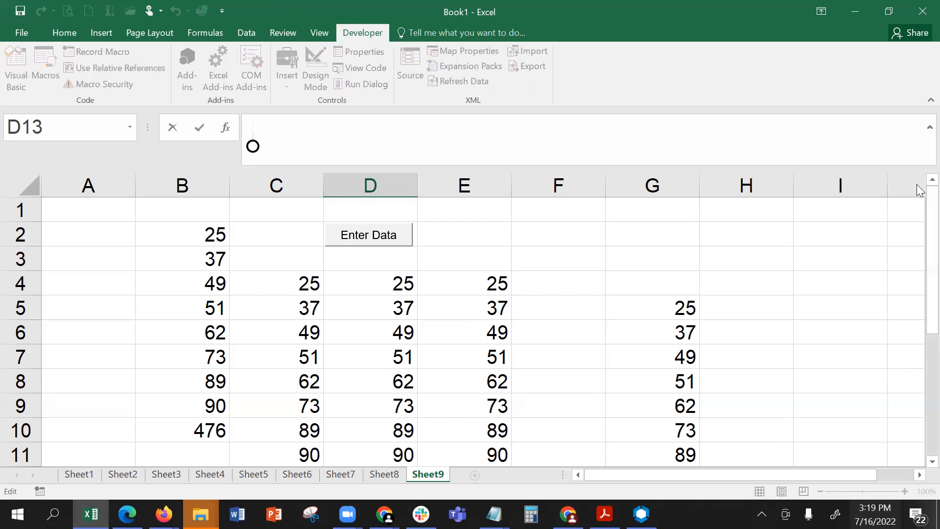
- Clear the contents of all cells on Sheet9, keeping the Enter Data button
left_click(62, 235)
left_click(51, 33)
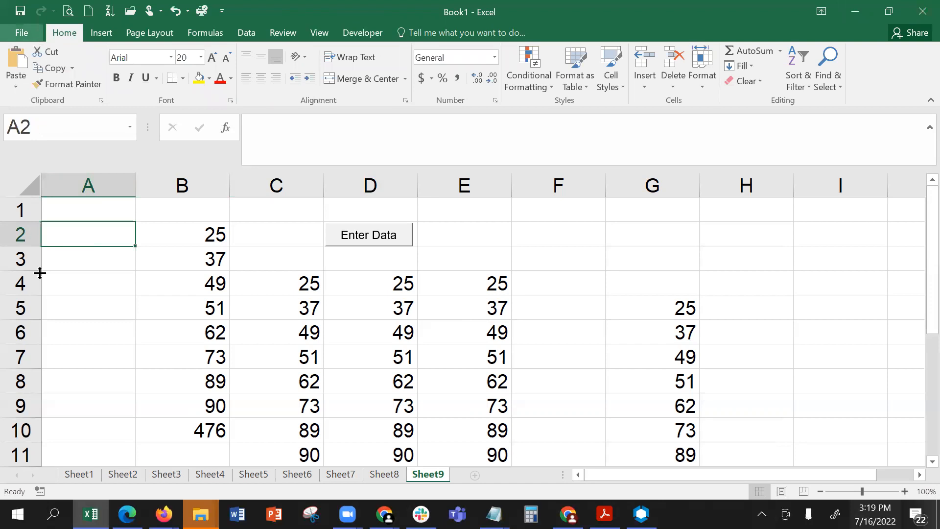
right_click(64, 237)
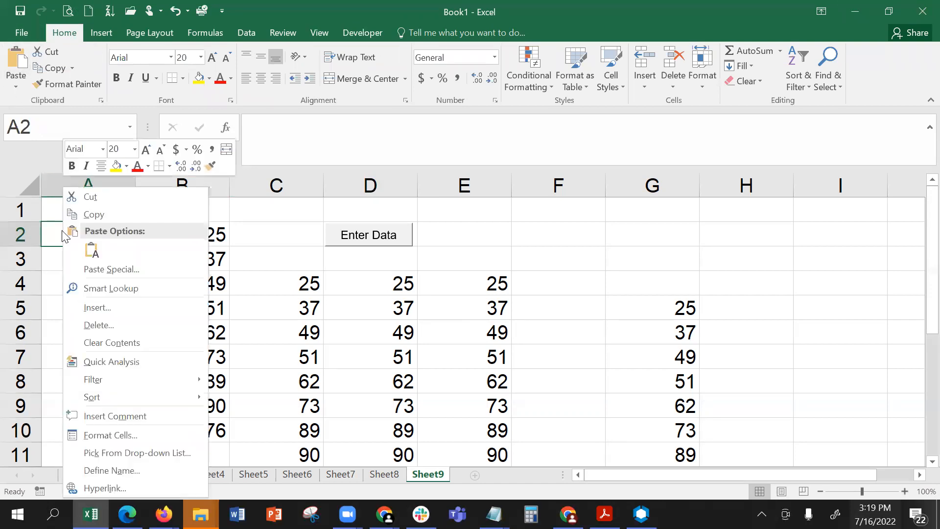
left_click(101, 340)
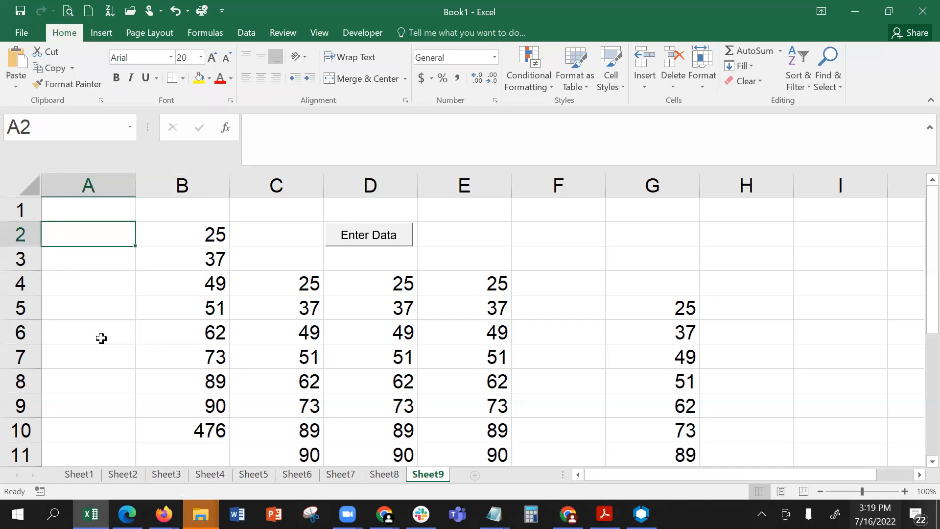
left_click(27, 186)
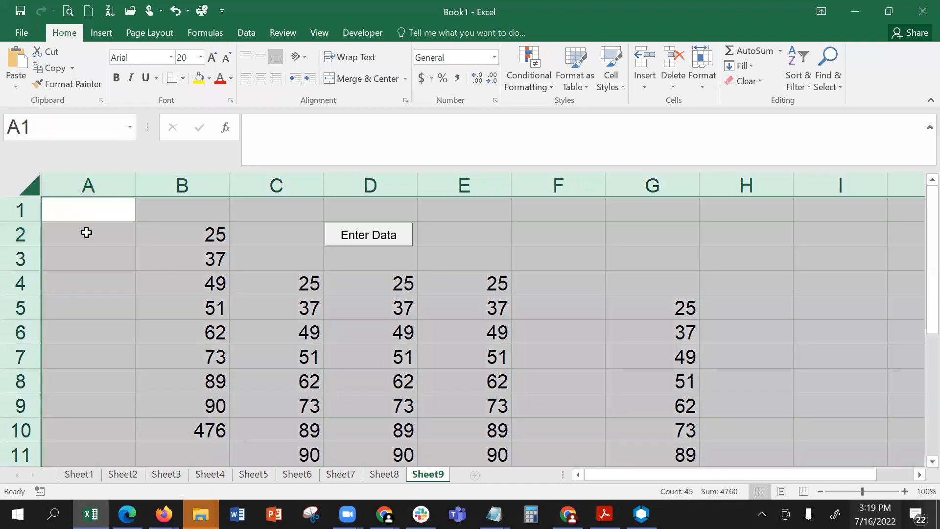
right_click(86, 232)
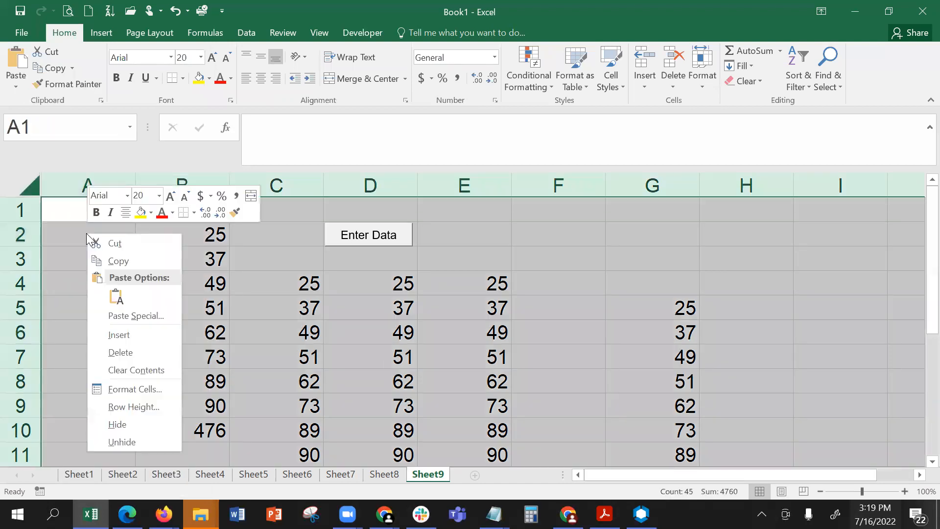
left_click(133, 371)
- Run the macro from the Enter Data button with cell B3 selected
left_click(167, 310)
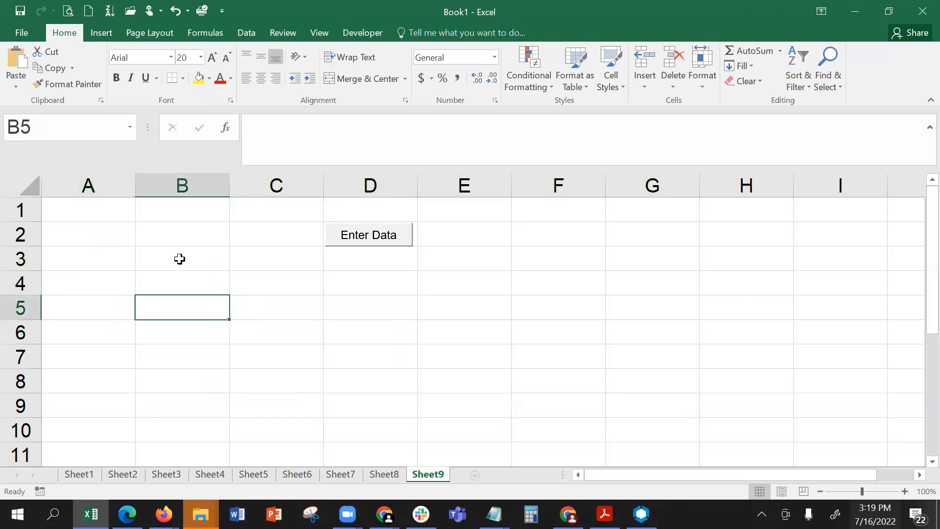
left_click(179, 258)
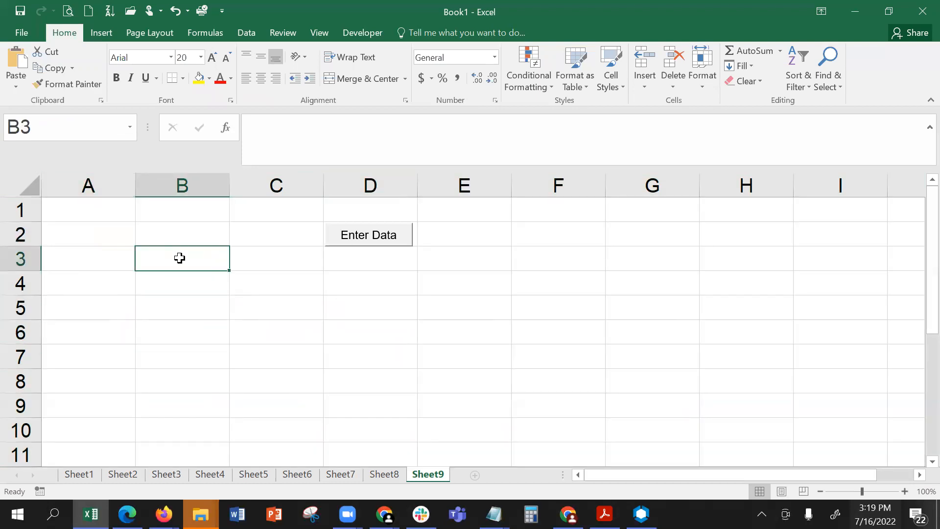
left_click(381, 235)
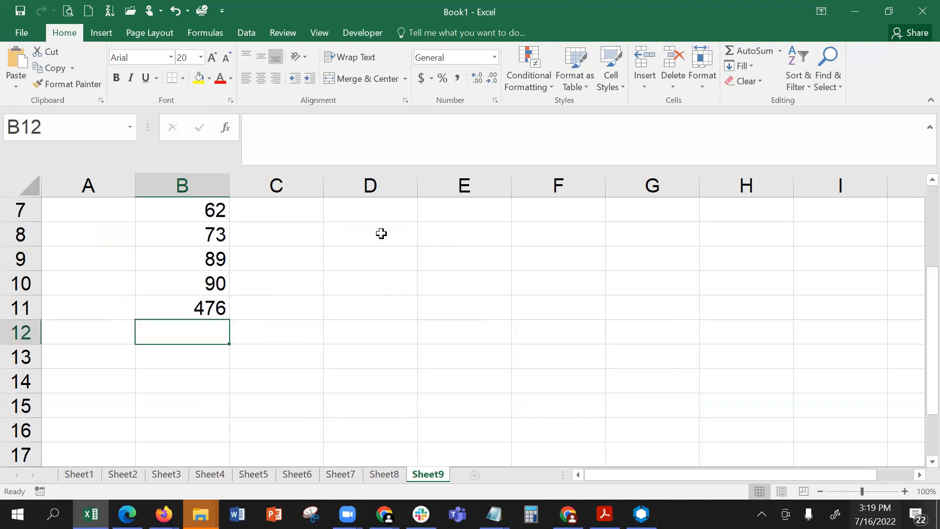
- Open Macro5's code in the Visual Basic editor and place the cursor in the line that enters the value 25
left_click(319, 33)
left_click(686, 87)
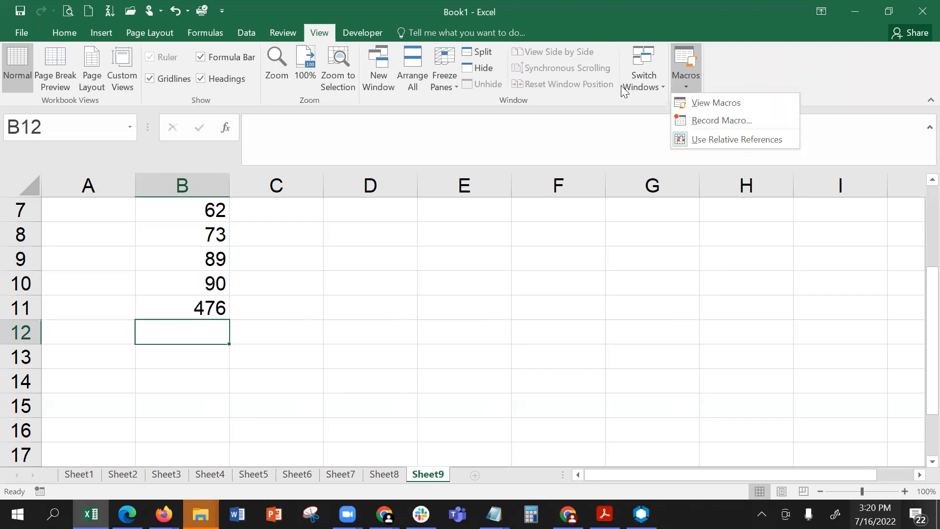
left_click(735, 106)
left_click(547, 305)
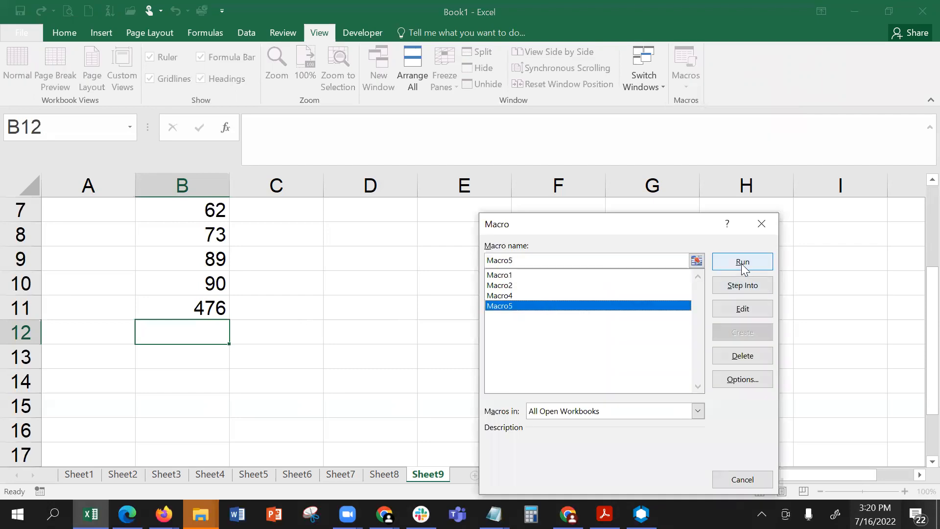
left_click(741, 308)
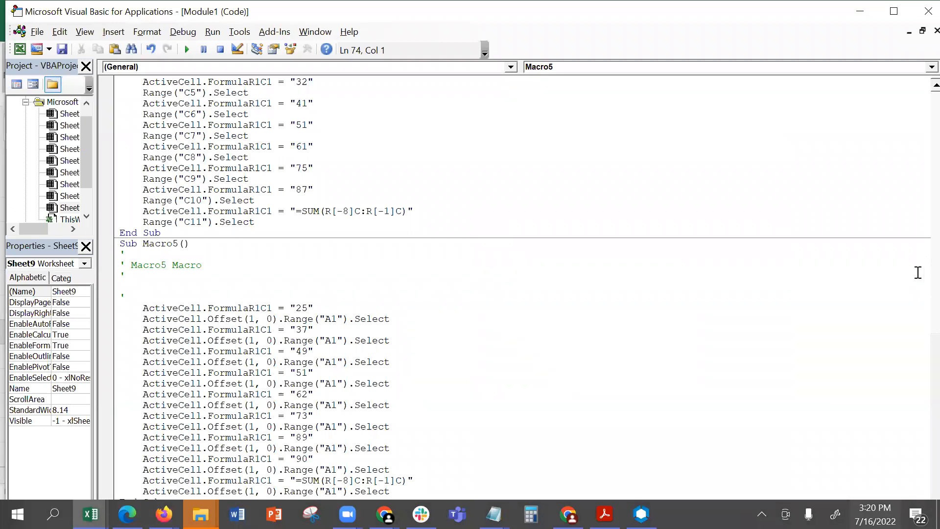
left_click(307, 307)
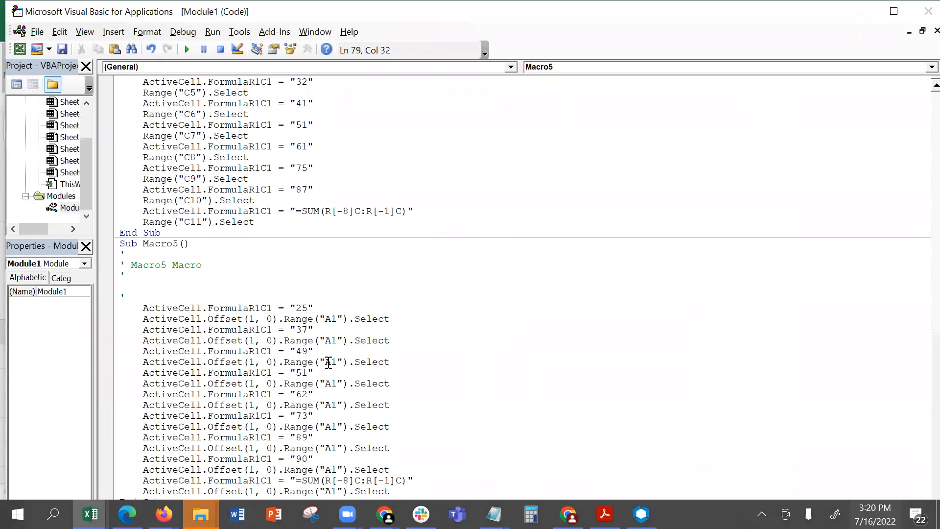
- Edit Macro5's code so it enters 27, 37, 48, 53, 66, 75, 83 and 92, and close the Visual Basic editor
key("Delete")
type("7")
key("Down")
type("8")
type("3")
key("BackSpace")
type("6")
key("Down")
key("BackSpace")
type("5")
key("Down")
key("Down")
left_click(53, 53)
left_click(65, 50)
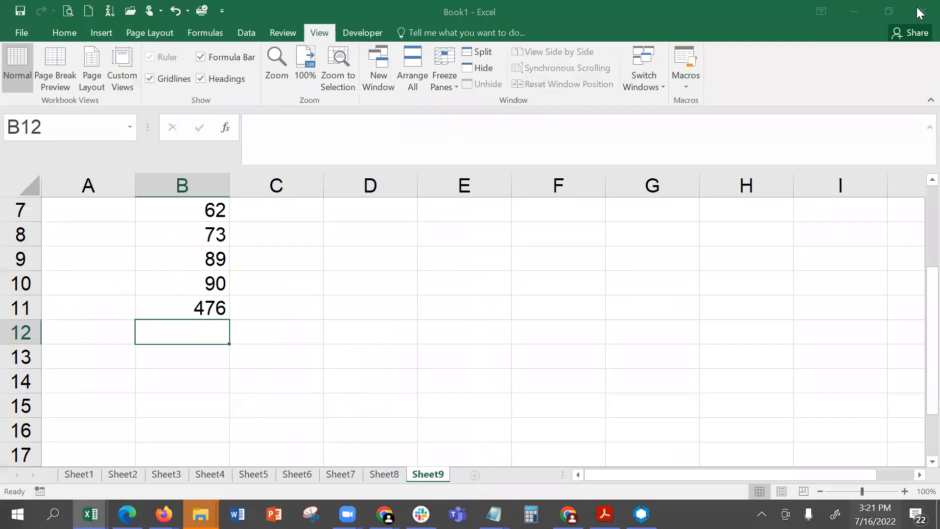
left_click(420, 349)
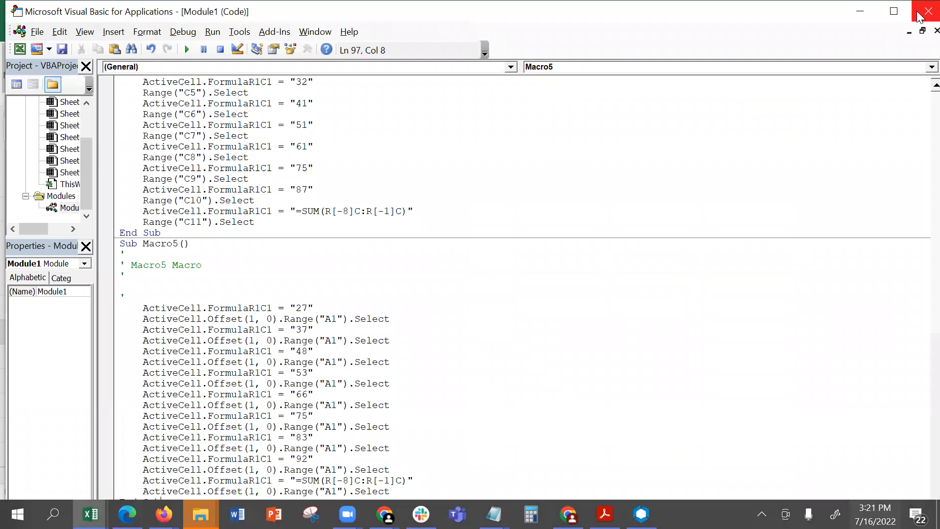
left_click(391, 306)
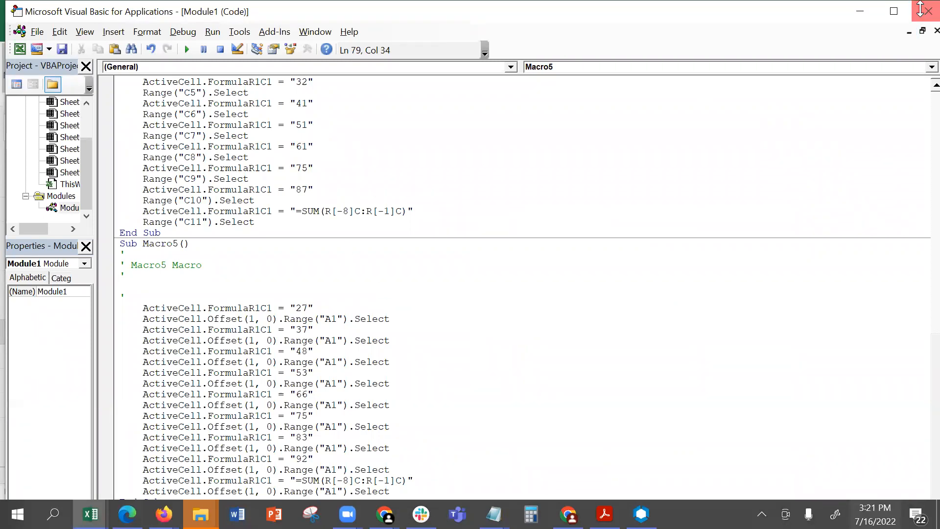
left_click(918, 15)
- Run the edited macro from the Enter Data button with cell F3 selected and check the formula in F11
left_click(416, 217)
scroll(466, 311, "up", 2)
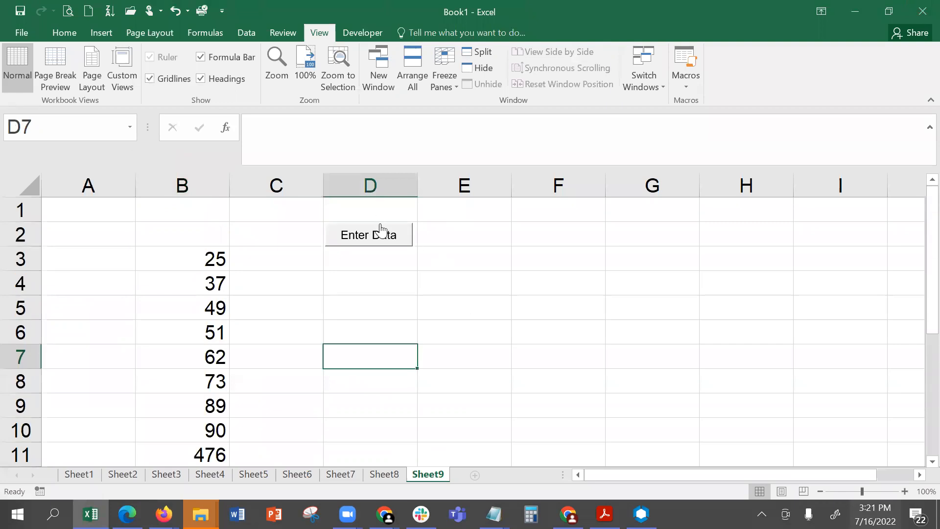
left_click(526, 255)
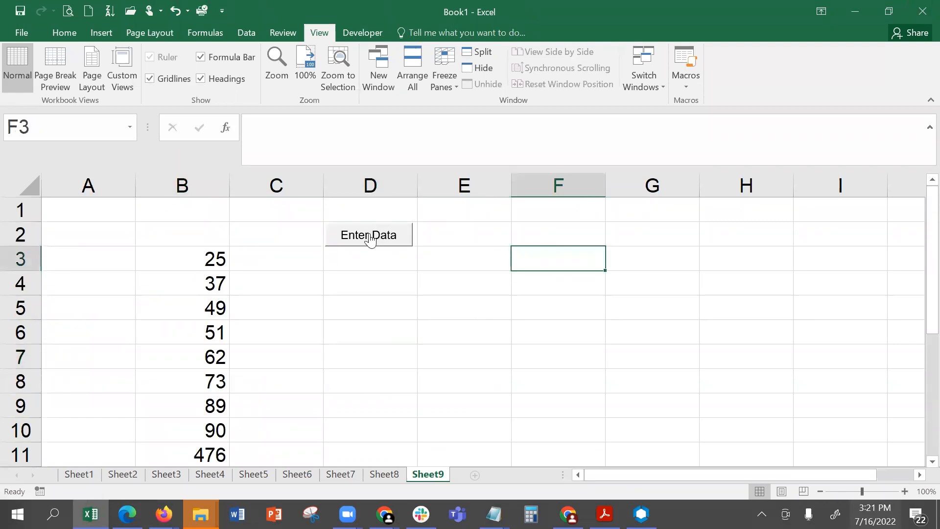
left_click(368, 235)
scroll(503, 342, "up", 2)
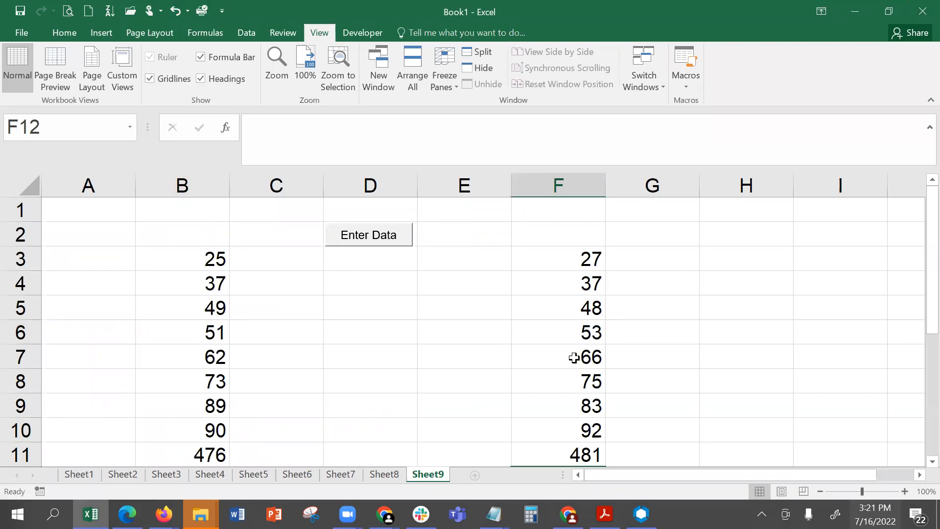
scroll(573, 358, "down", 1)
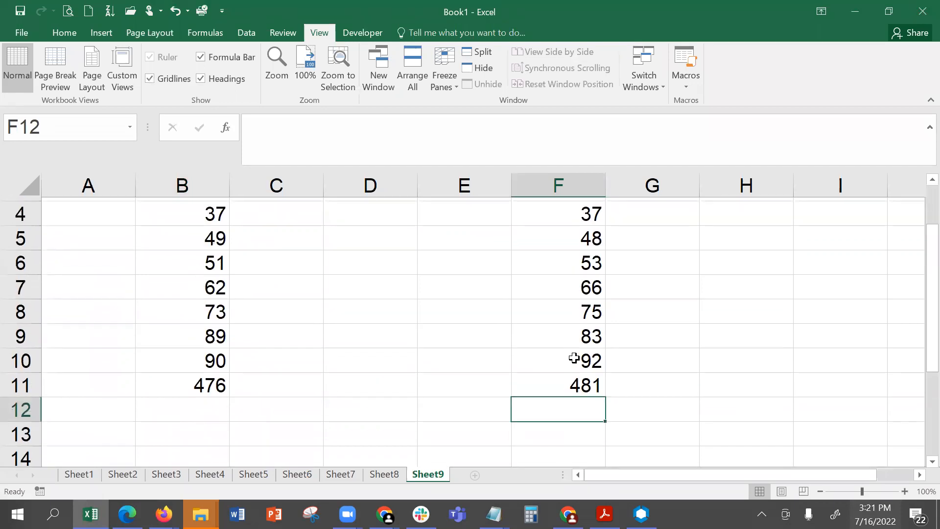
left_click(555, 376)
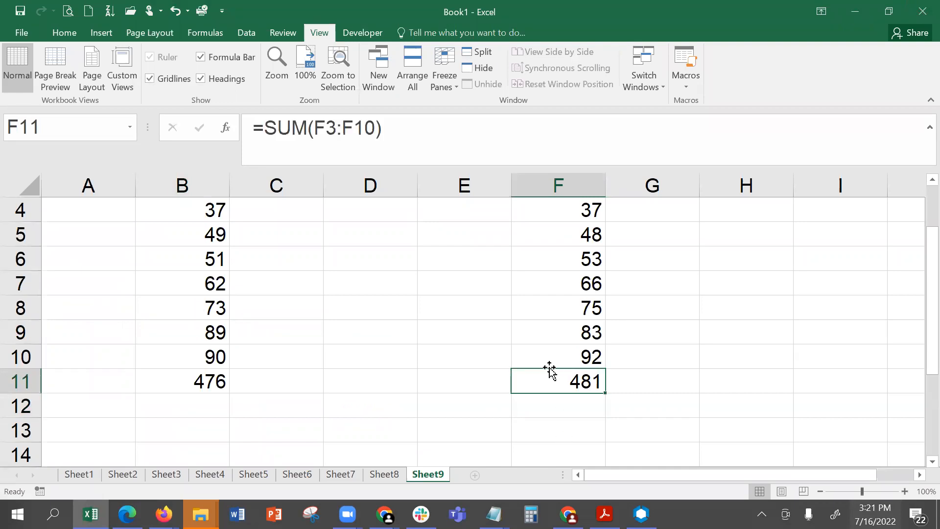
scroll(549, 371, "up", 1)
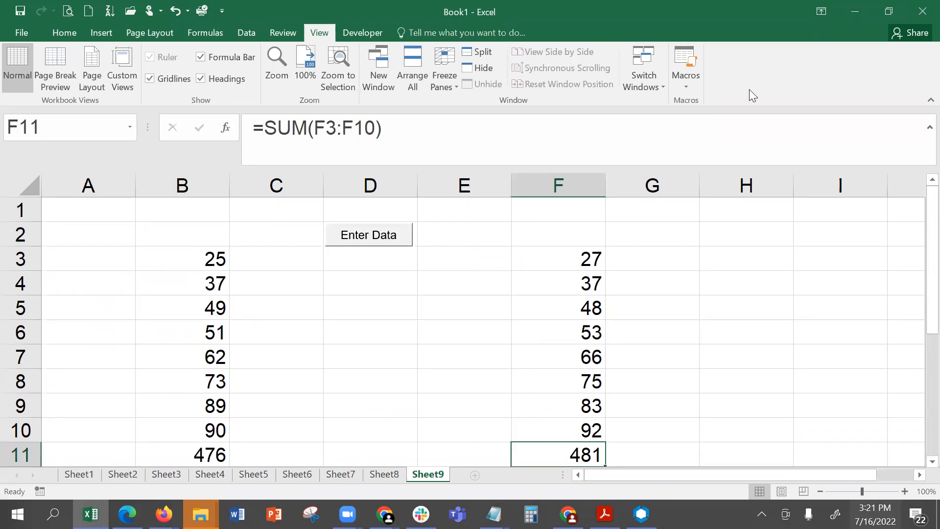
- Reopen Macro5's code in the Visual Basic editor and review the relative cell offset and value lines
left_click(682, 90)
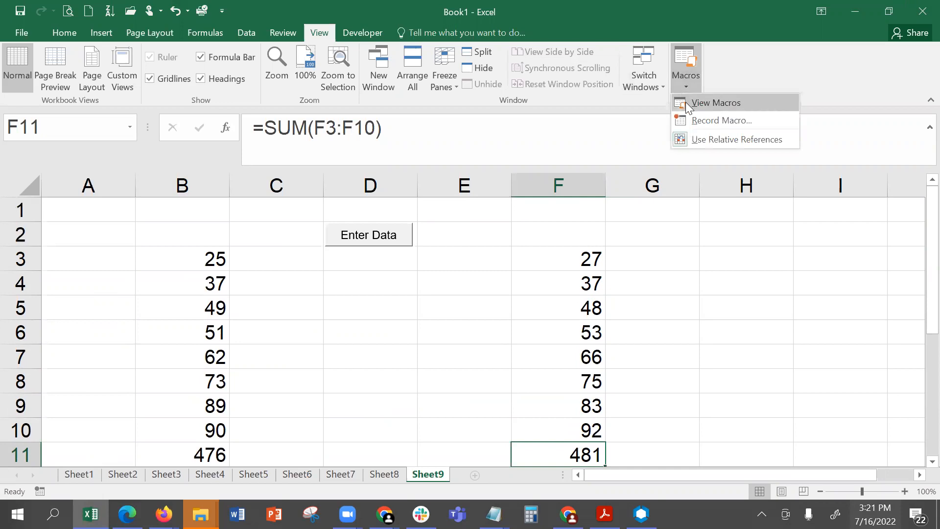
left_click(685, 102)
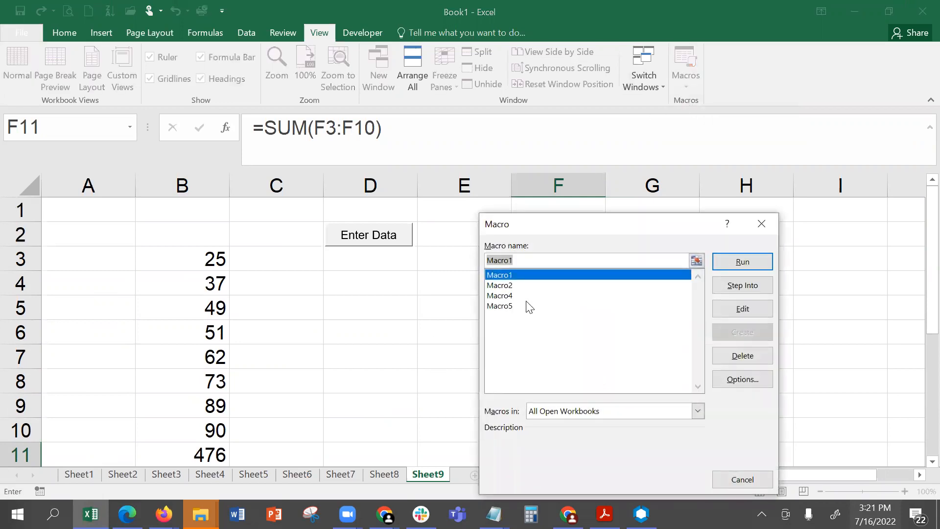
left_click(526, 304)
left_click(729, 311)
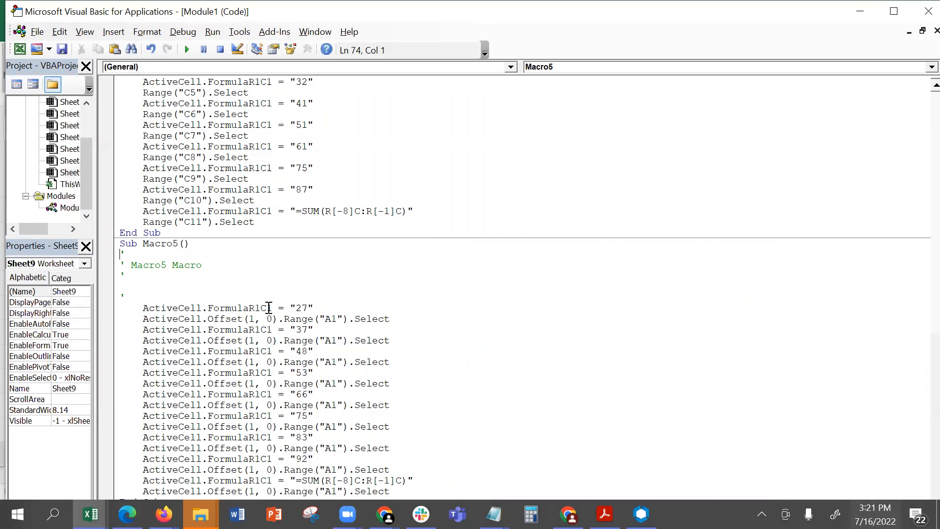
left_click(330, 320)
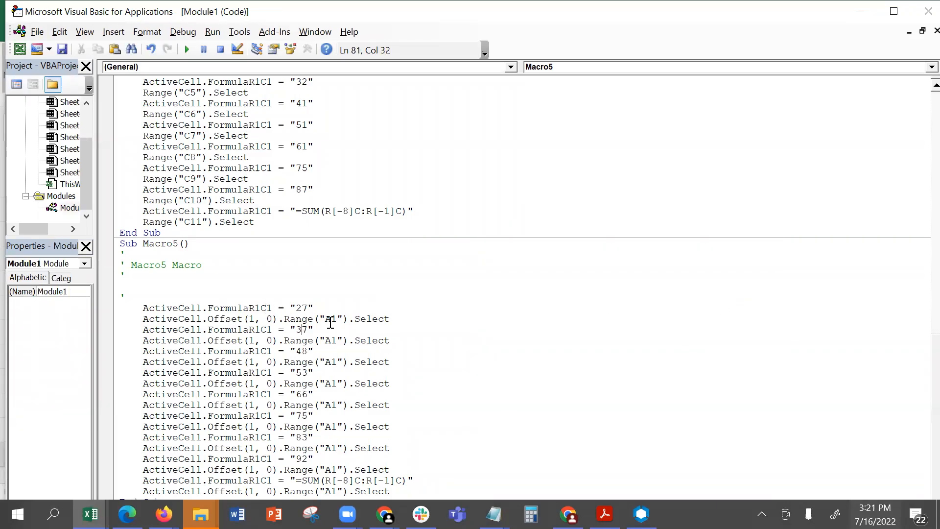
left_click(280, 329)
left_click(831, 8)
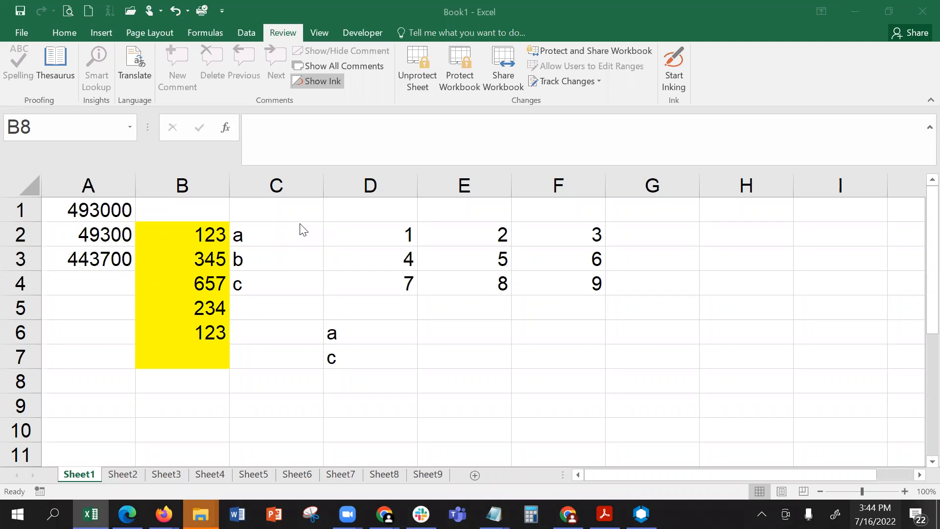
- Select cells B2 and B6 on the protected Sheet1 and try to enter "a" in cells G2 and G3
left_click(200, 233)
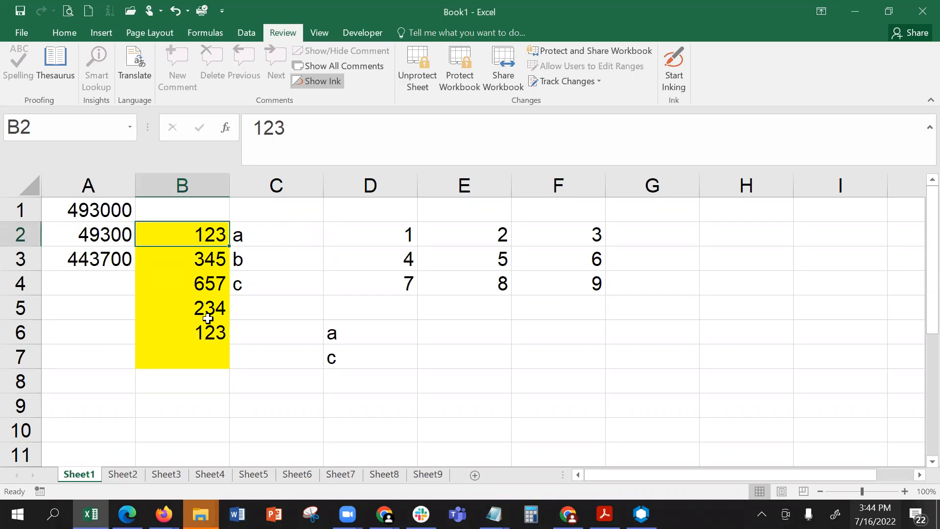
left_click(201, 342)
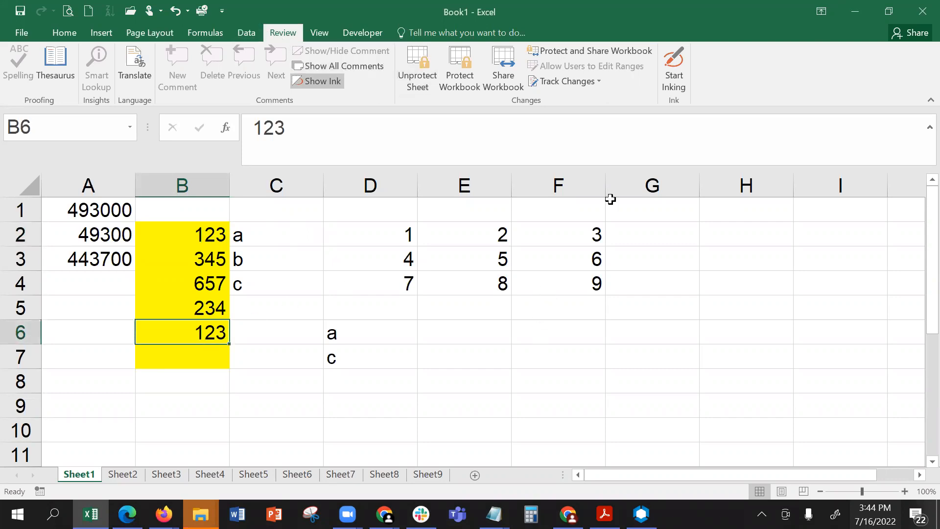
left_click(630, 226)
key("a")
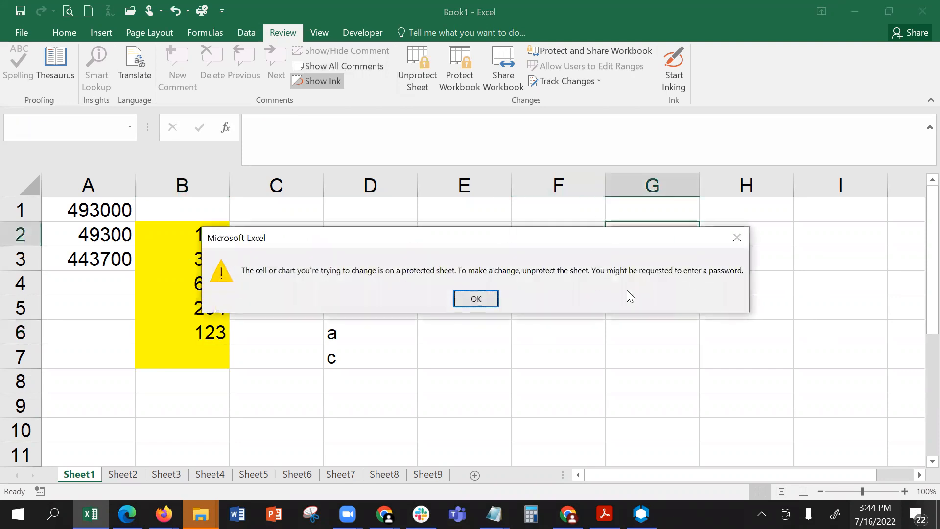
left_click(475, 300)
left_click(671, 263)
key("a")
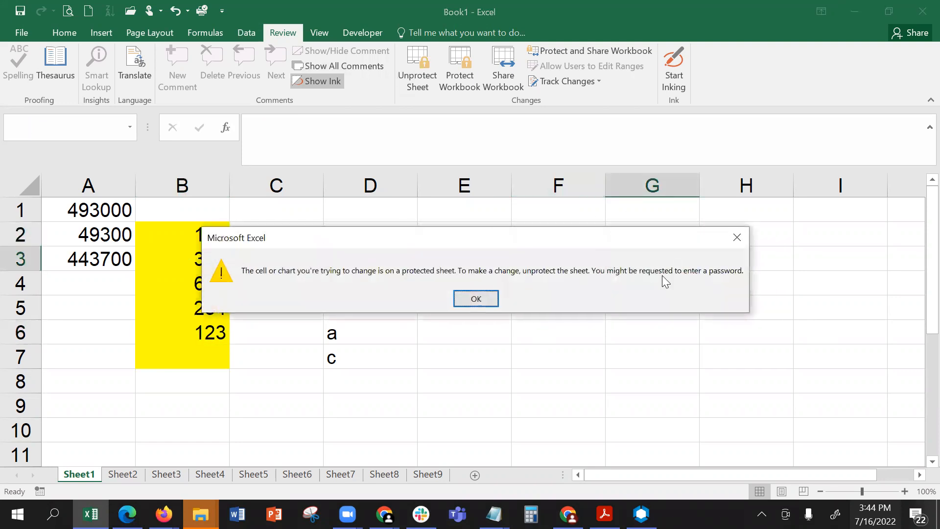
left_click(482, 304)
left_click(652, 239)
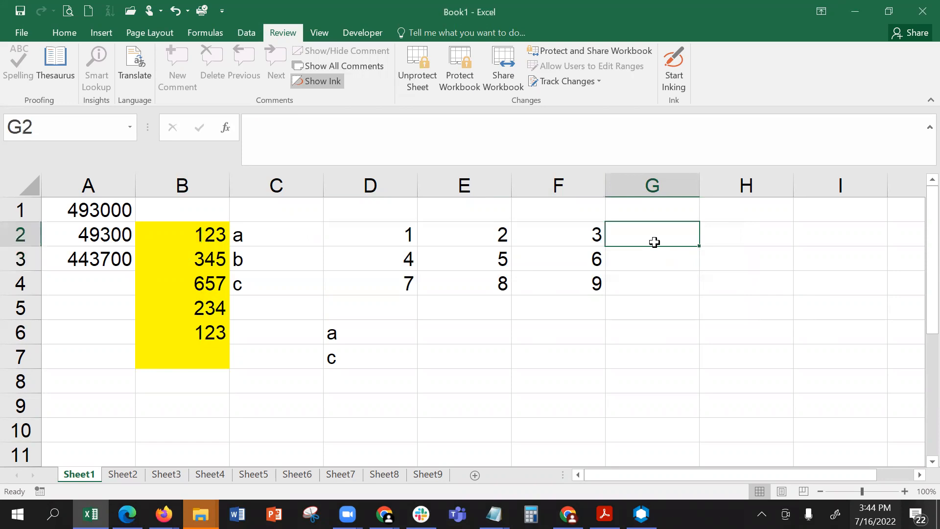
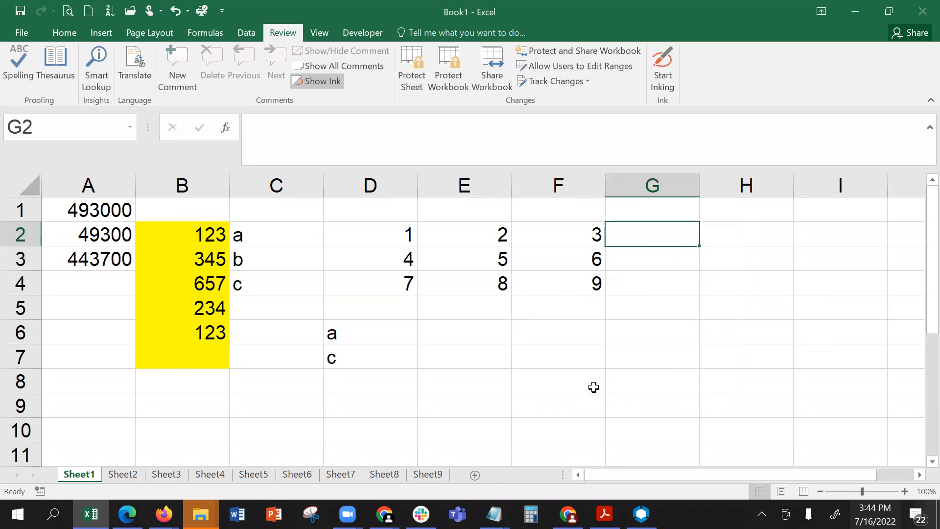
- Fill cells G2:G7 with yellow
left_click_drag(618, 230, 633, 352)
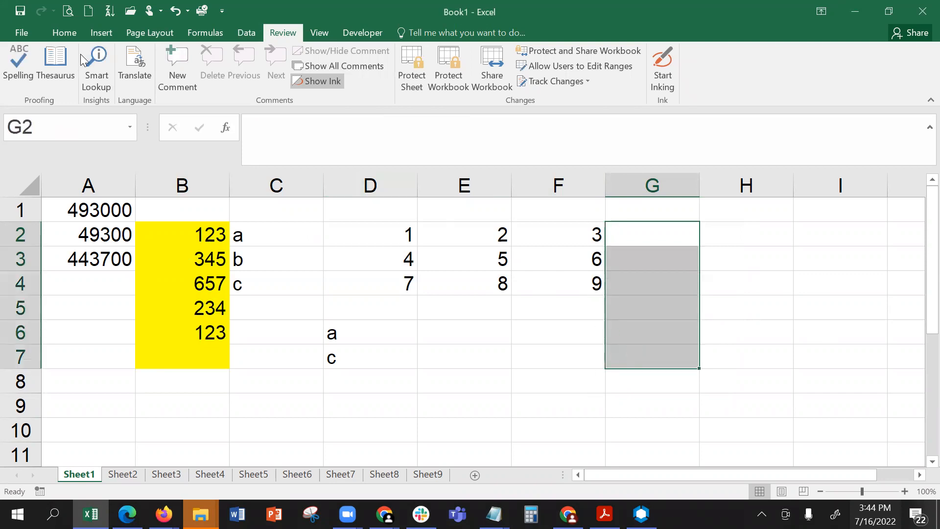
left_click(64, 32)
left_click(199, 80)
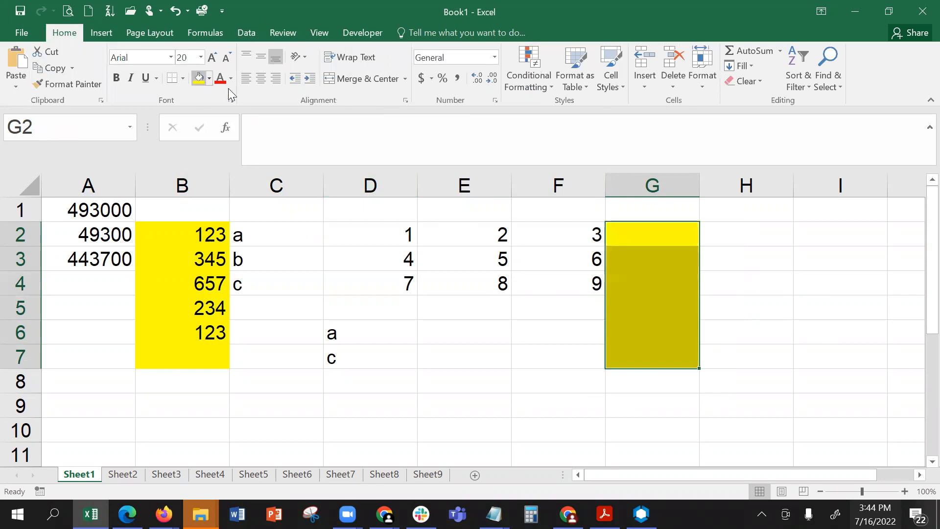
left_click(755, 228)
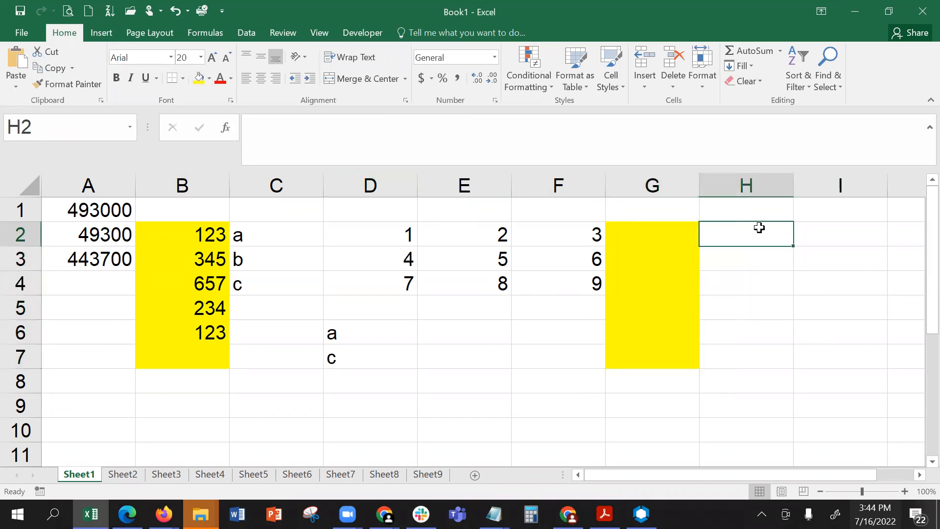
- Turn off the Locked protection setting for cells G2:G7
left_click_drag(634, 228, 647, 355)
right_click(646, 355)
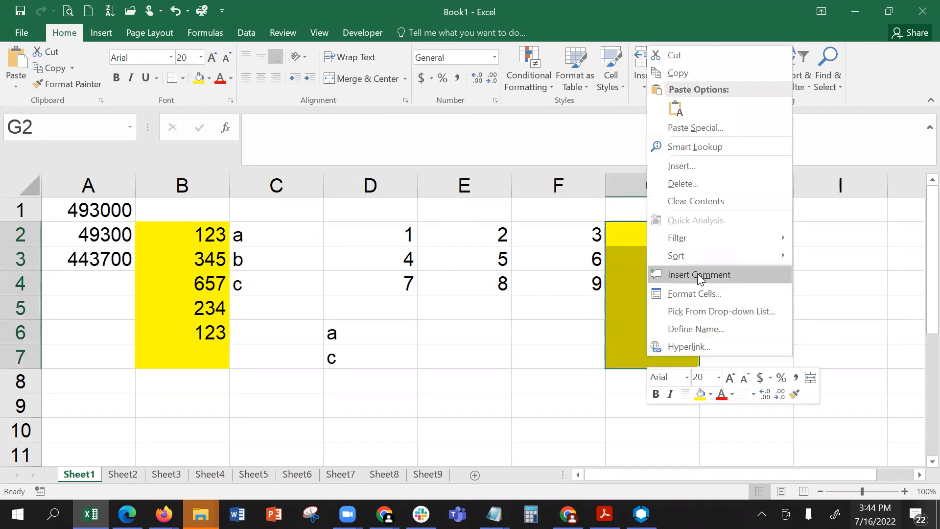
left_click(695, 293)
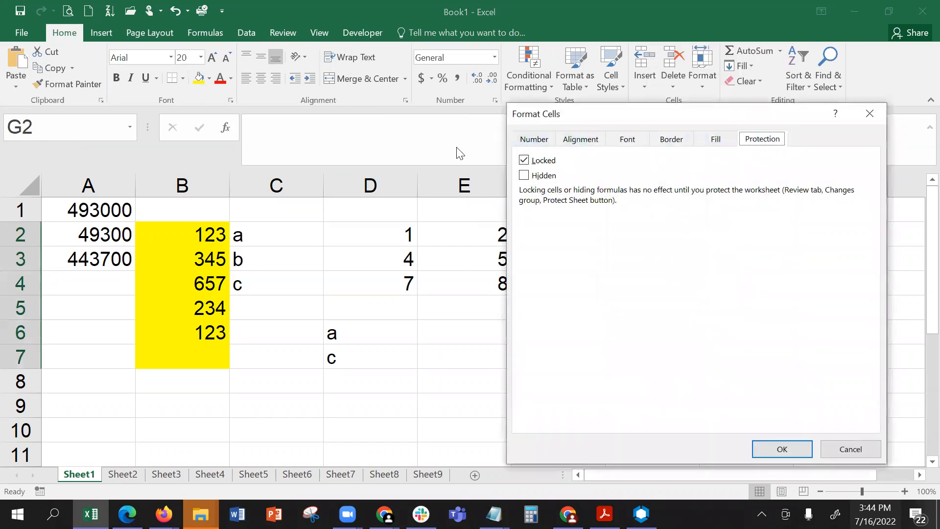
left_click(548, 162)
left_click(783, 446)
left_click(607, 381)
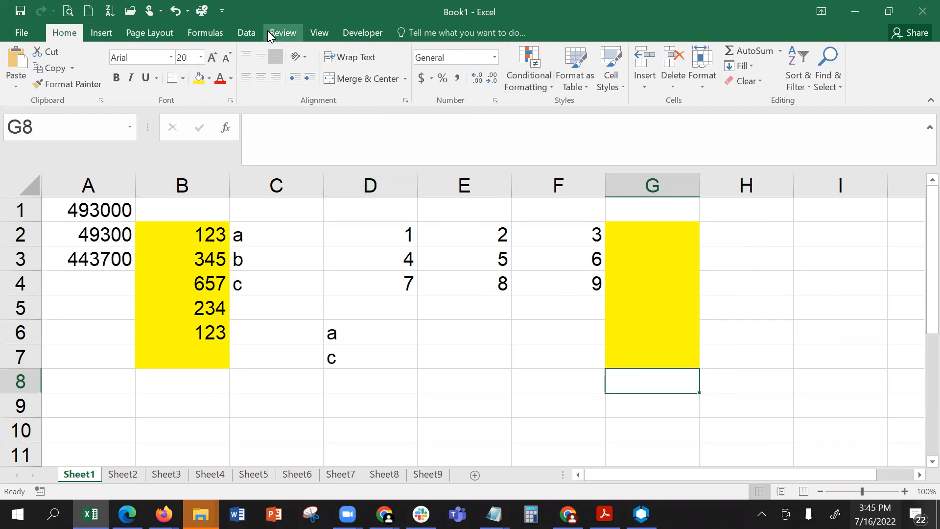
- Protect Sheet1 with a password, keeping the default permissions, and re-enter the password to confirm it
left_click(309, 36)
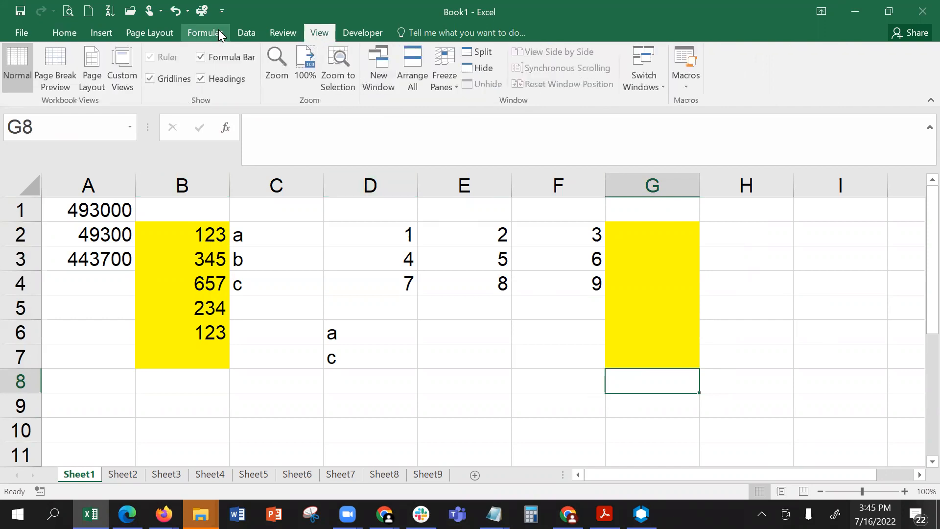
left_click(270, 33)
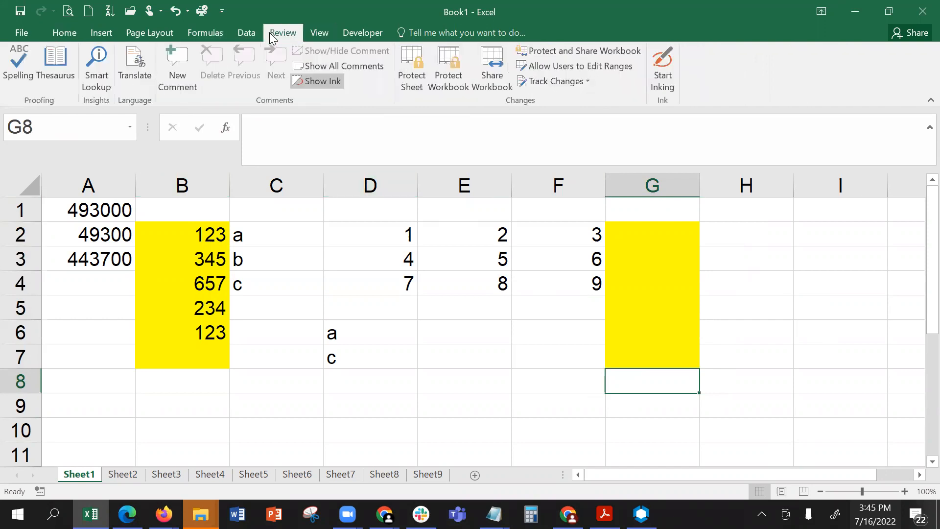
left_click(412, 81)
type("12")
key("Return")
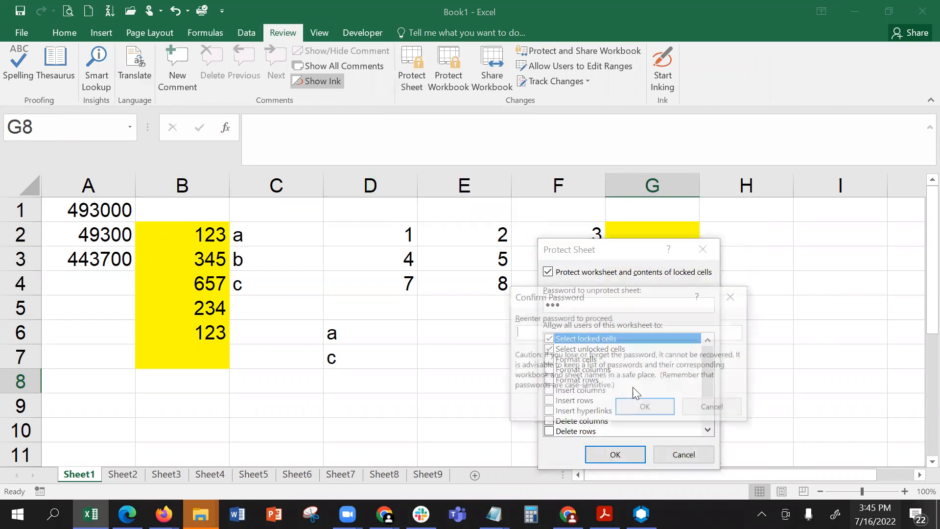
type("123")
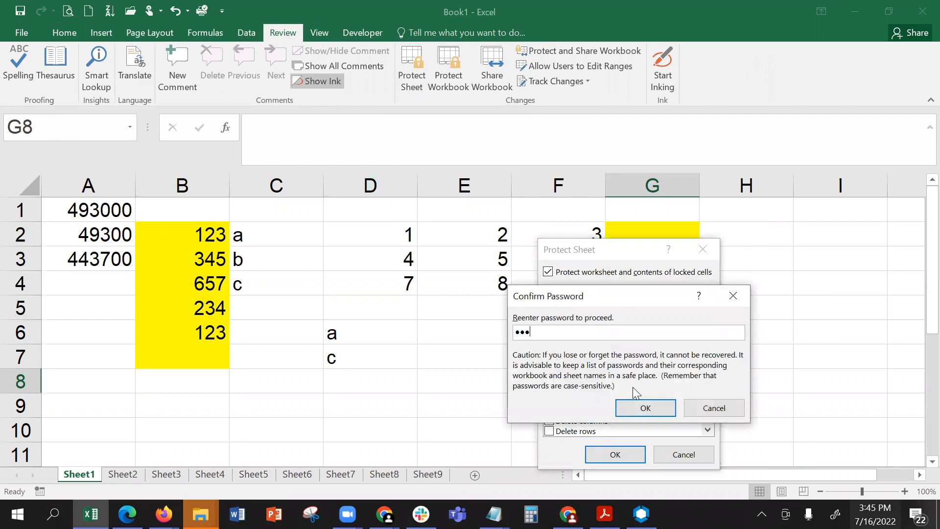
key("Return")
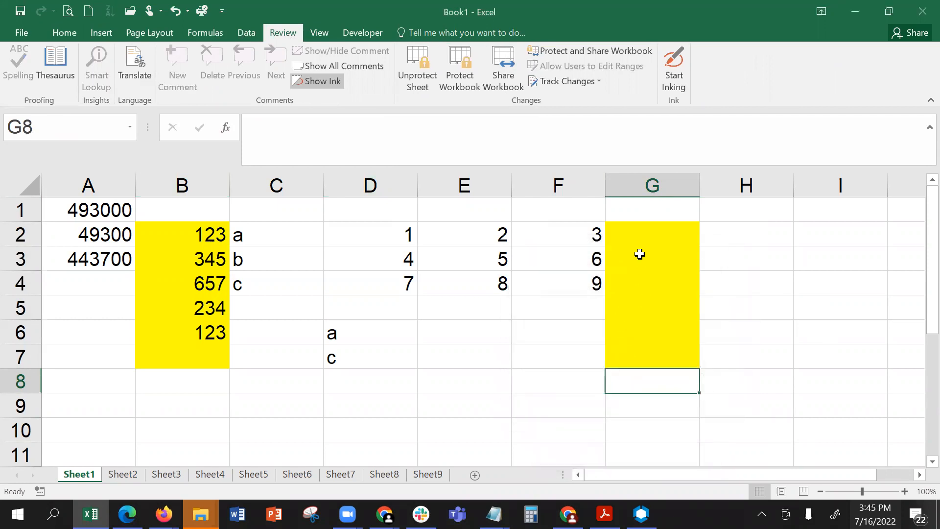
- Test the protection by trying to edit locked cell H2 and to enter "a" in E5 and G1
left_click(644, 236)
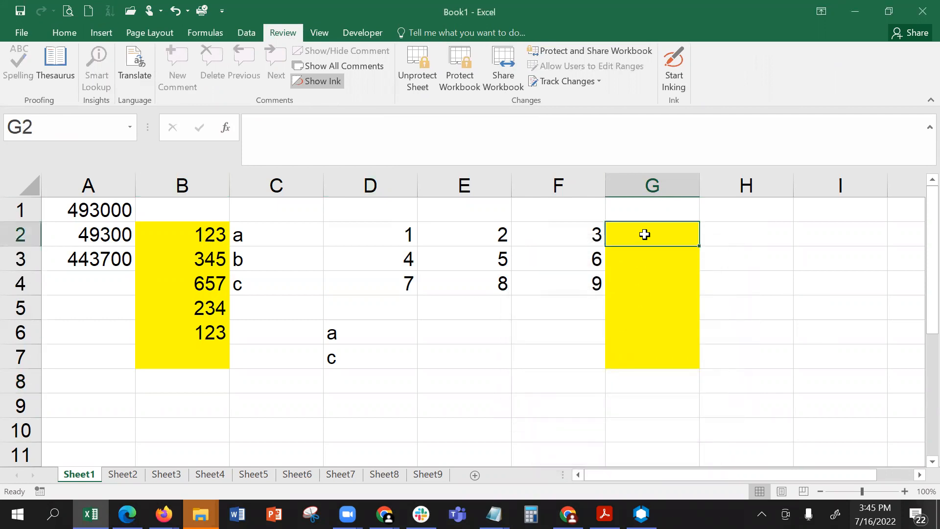
double_click(771, 236)
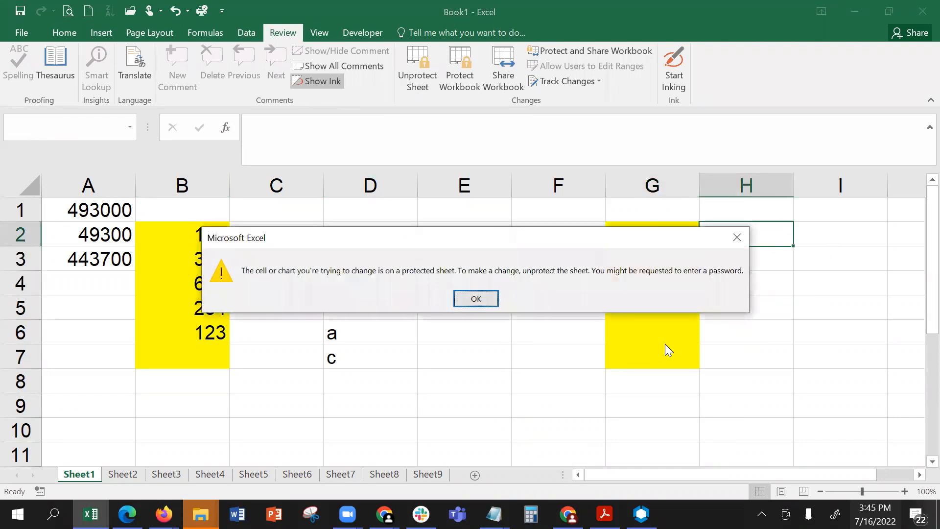
left_click(476, 299)
left_click(461, 308)
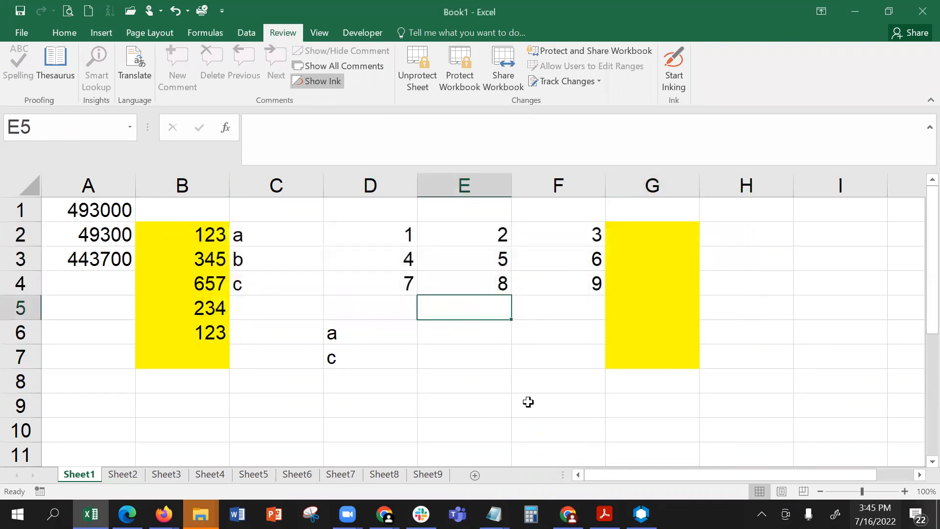
key("a")
left_click(486, 297)
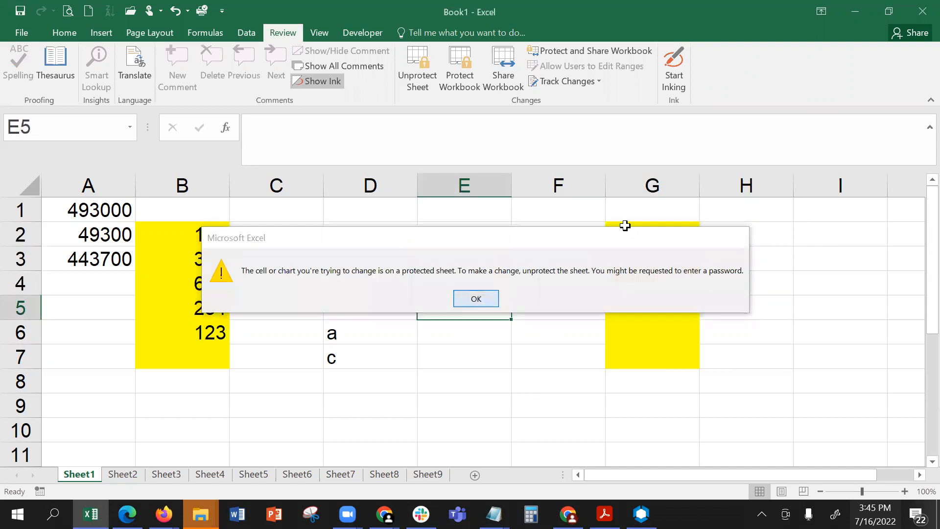
left_click(688, 208)
key("a")
left_click(474, 298)
- Enter 654, 245, 321, 456, 42321 and 456 in the unlocked yellow cells G2 to G7
left_click(644, 233)
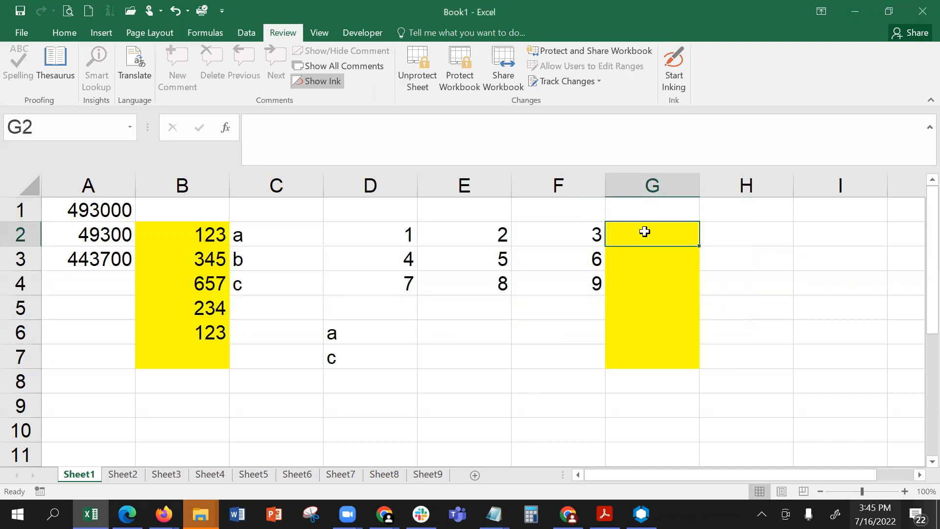
type("654")
left_click(646, 256)
type("245")
left_click(638, 294)
type("32")
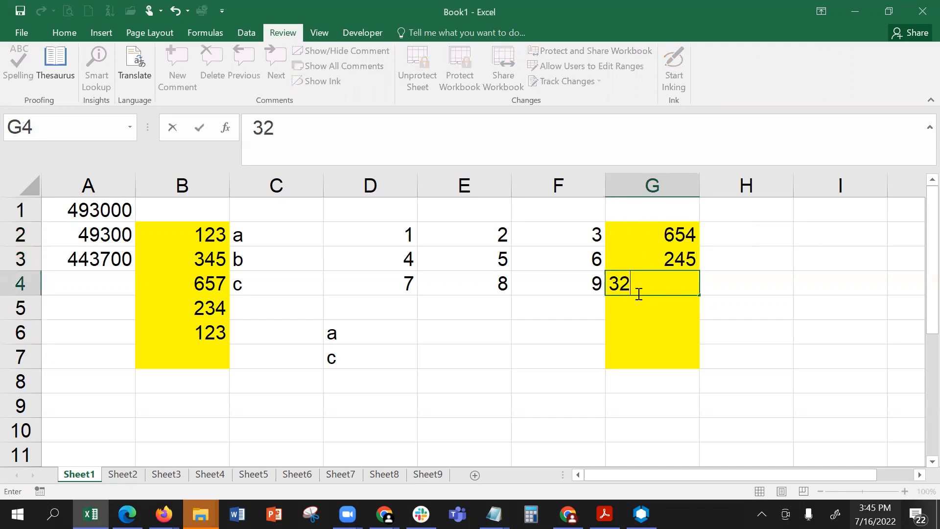
type("1")
left_click(642, 317)
type("456")
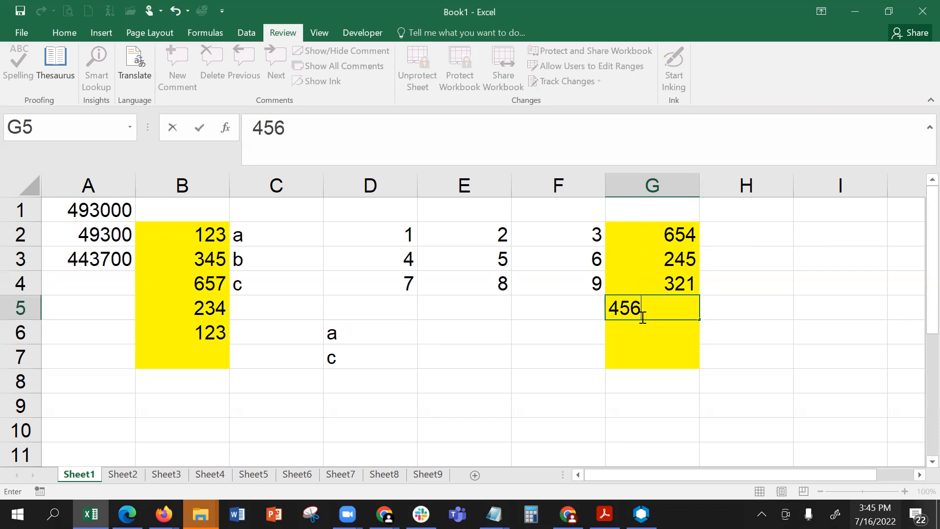
left_click(633, 330)
type("42321")
left_click(636, 353)
type("456")
left_click(644, 376)
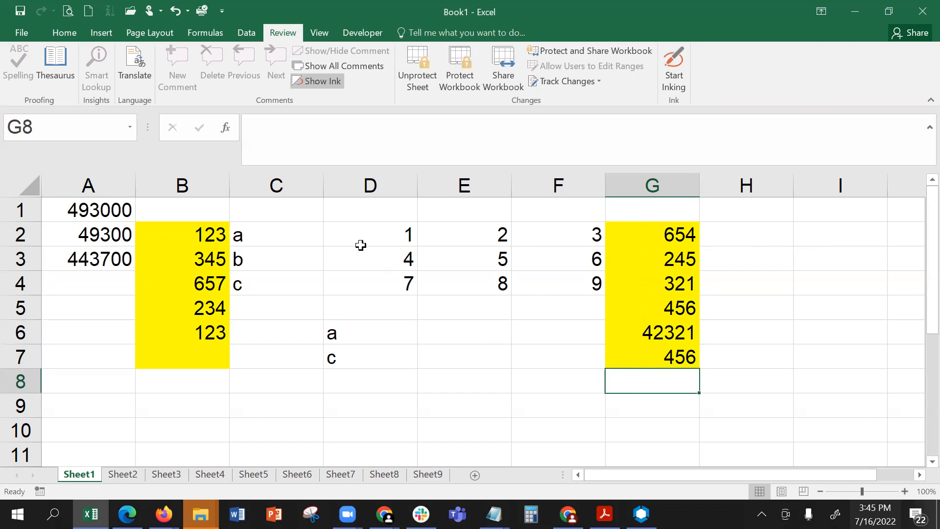
- Unprotect Sheet1 with its password and define C2:F2 as a user-editable range titled Range1 with a confirmed range password
left_click(417, 73)
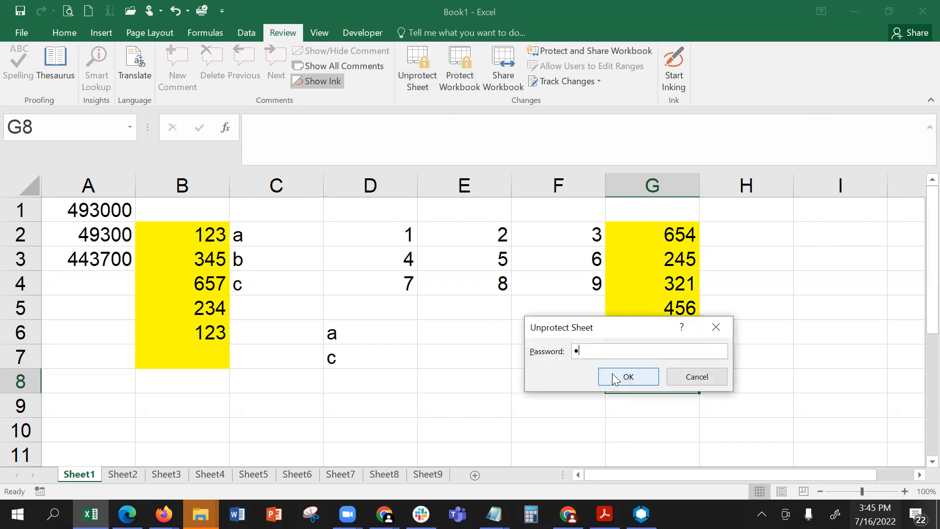
left_click(616, 378)
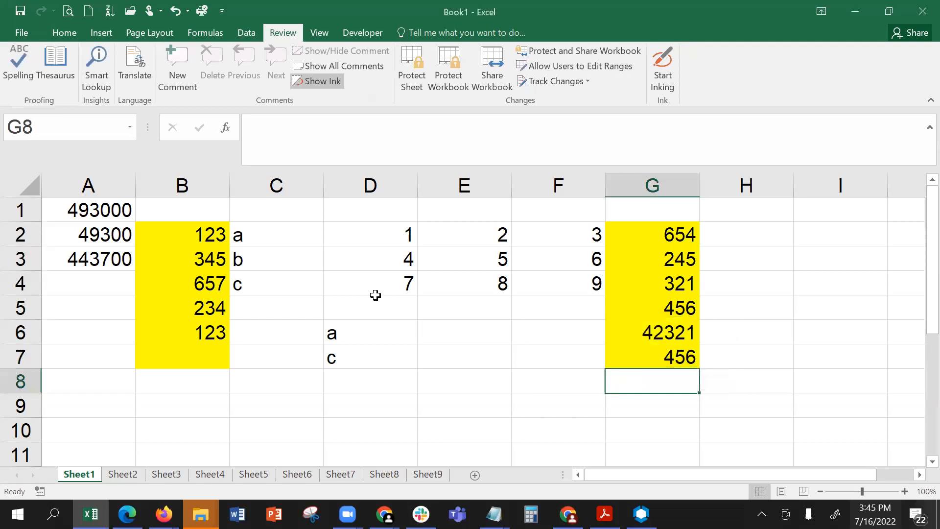
left_click_drag(277, 230, 542, 241)
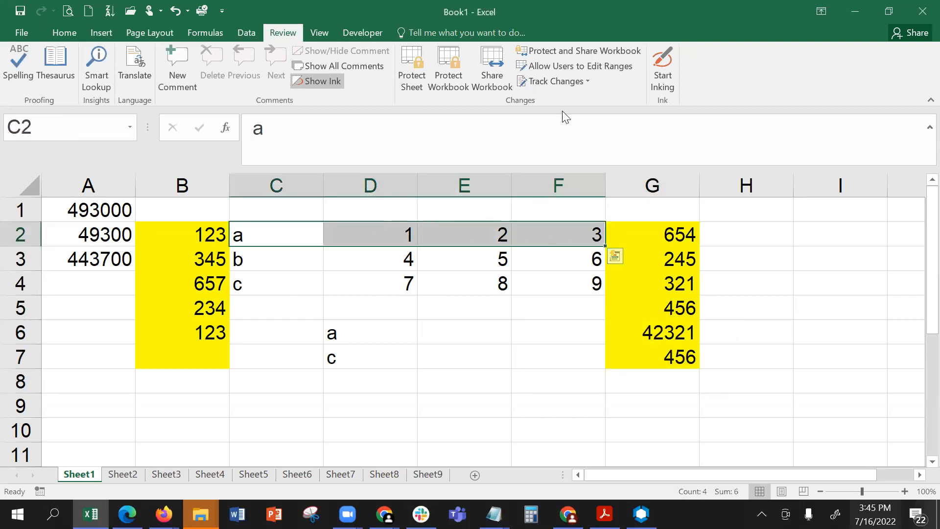
left_click(580, 67)
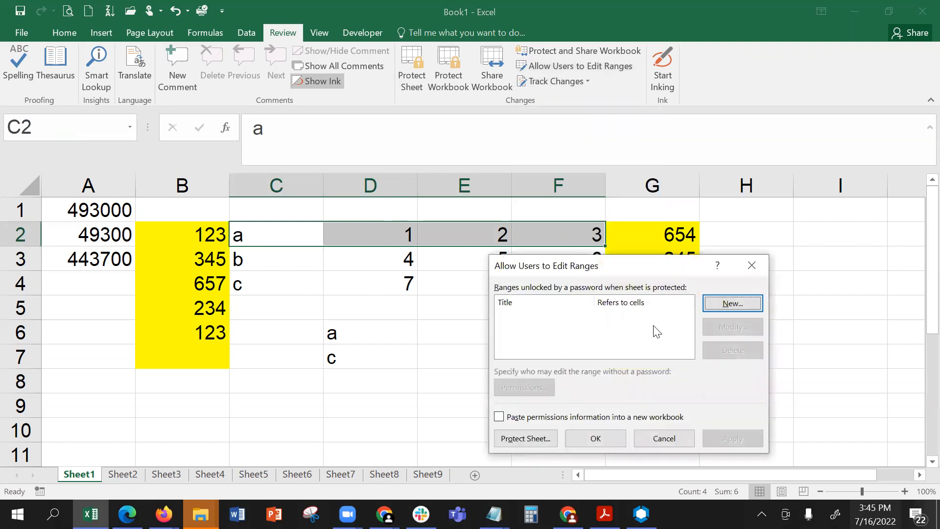
left_click(710, 302)
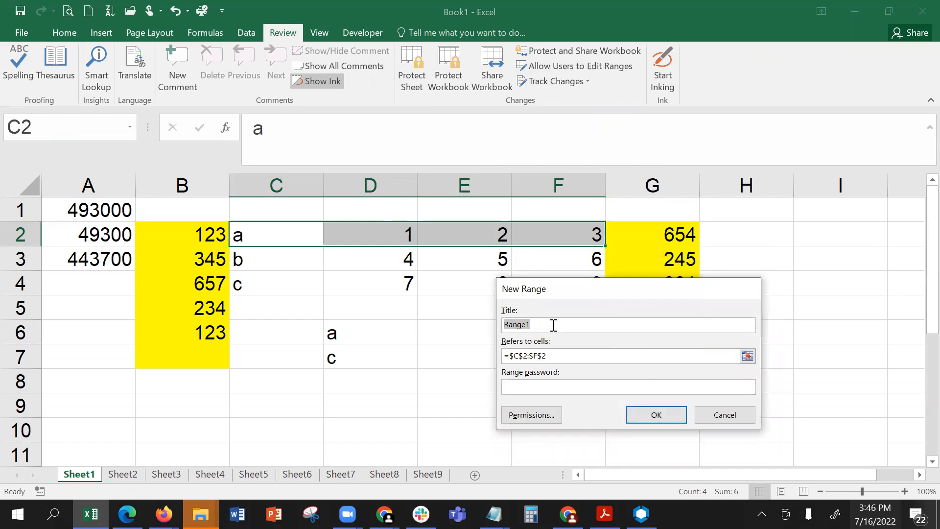
left_click(551, 390)
key("Return")
type("••••")
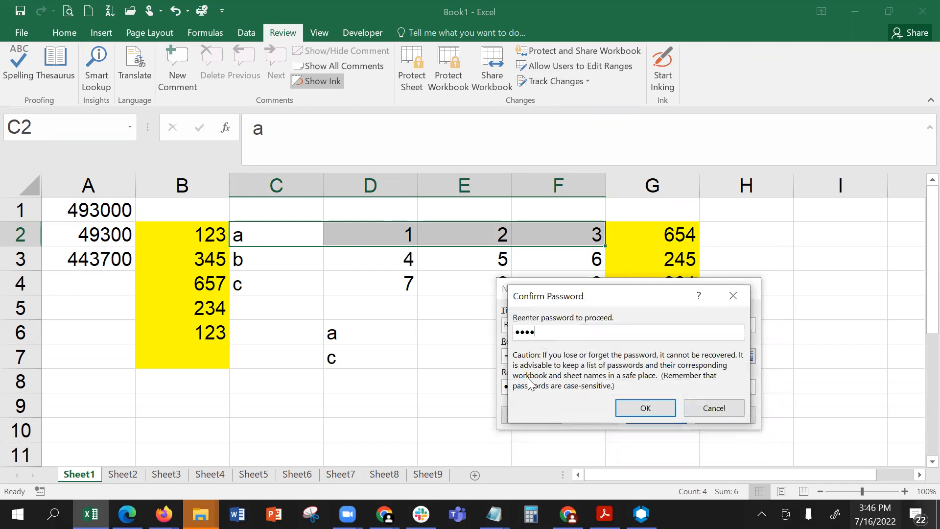
key("Return")
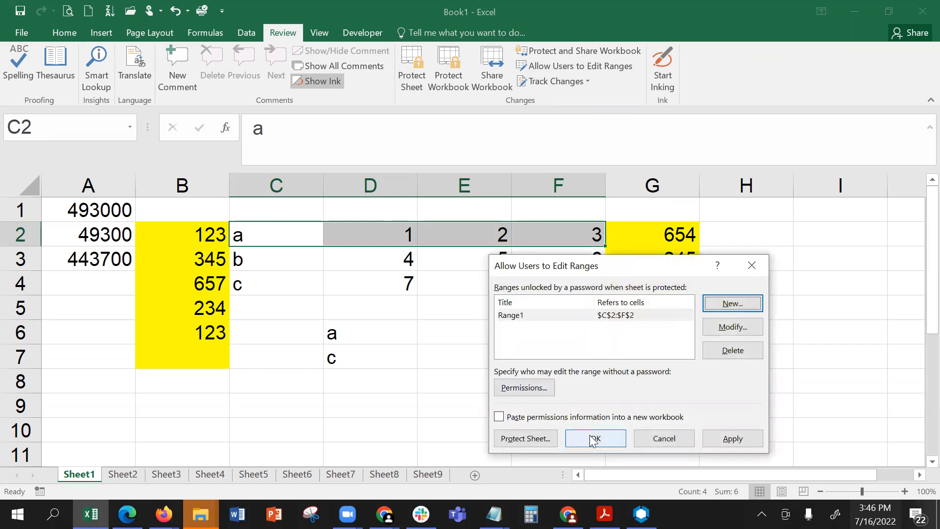
- Protect Sheet1 again from the editable ranges dialog, entering and confirming the sheet password
left_click(519, 438)
type("•••")
key("Return")
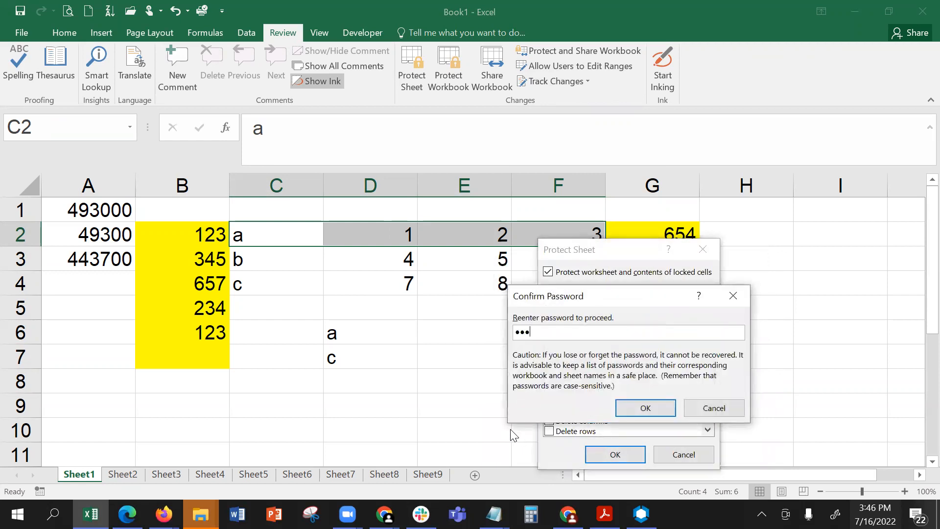
key("Return")
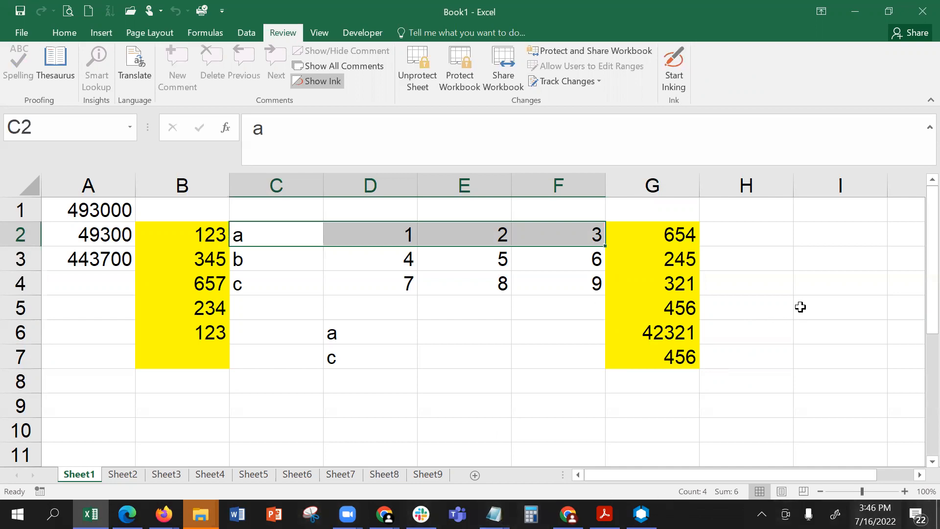
- Try to edit the LOOKUP formula in locked cell D7 on the protected sheet
left_click(397, 357)
double_click(353, 363)
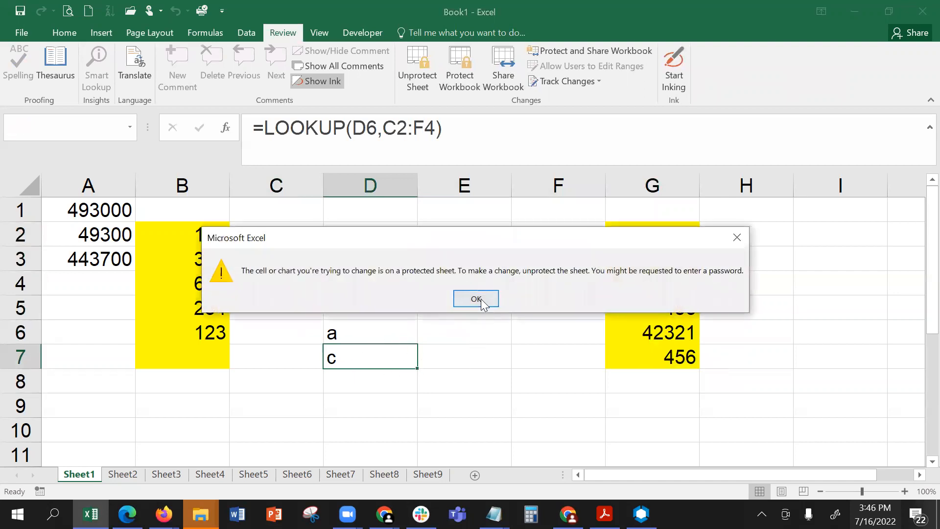
left_click(476, 299)
- Try to change cell C2 in the password-protected range, entering the range password and retrying it to unlock the range
left_click(257, 231)
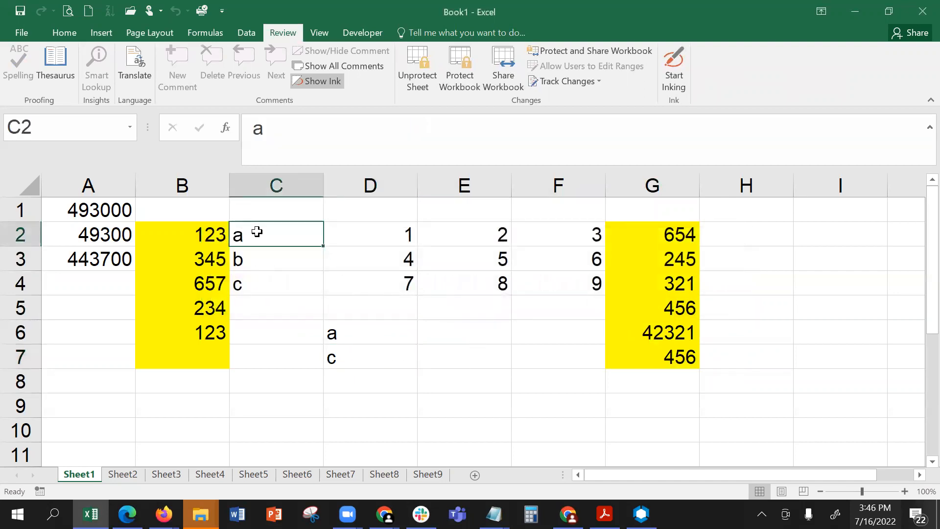
type("a")
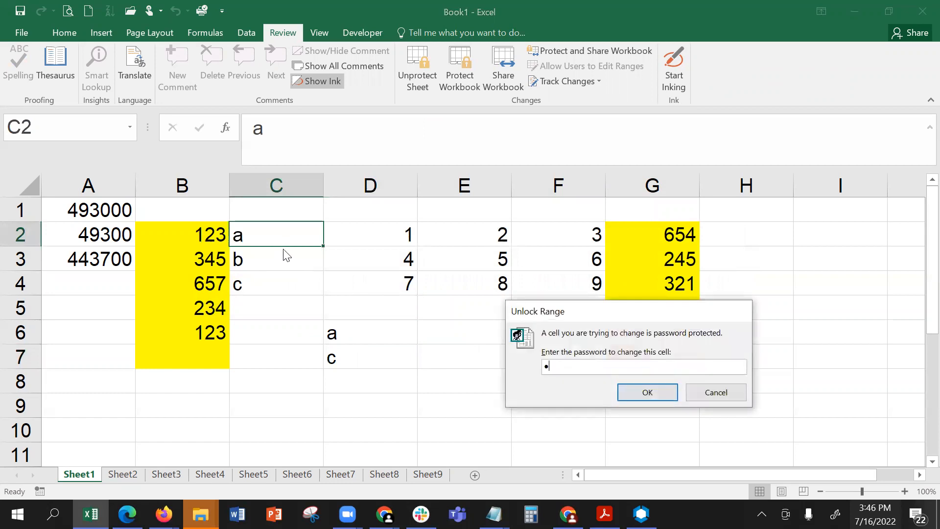
left_click_drag(560, 370, 541, 366)
key("BackSpace")
type("••••")
left_click(647, 392)
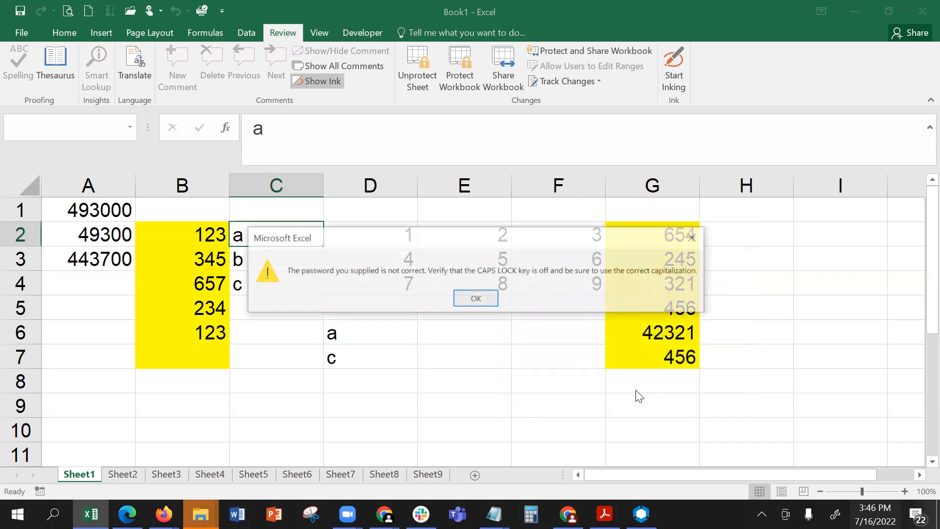
left_click(472, 299)
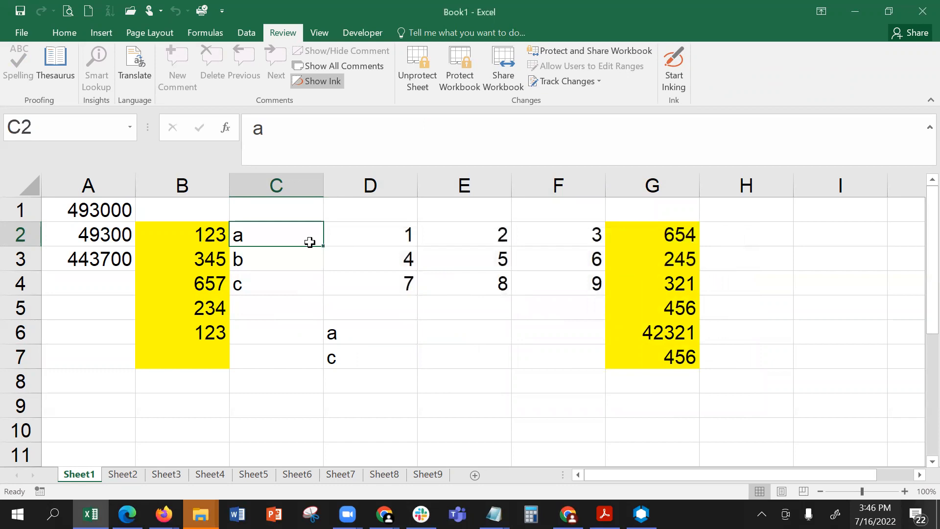
type("•")
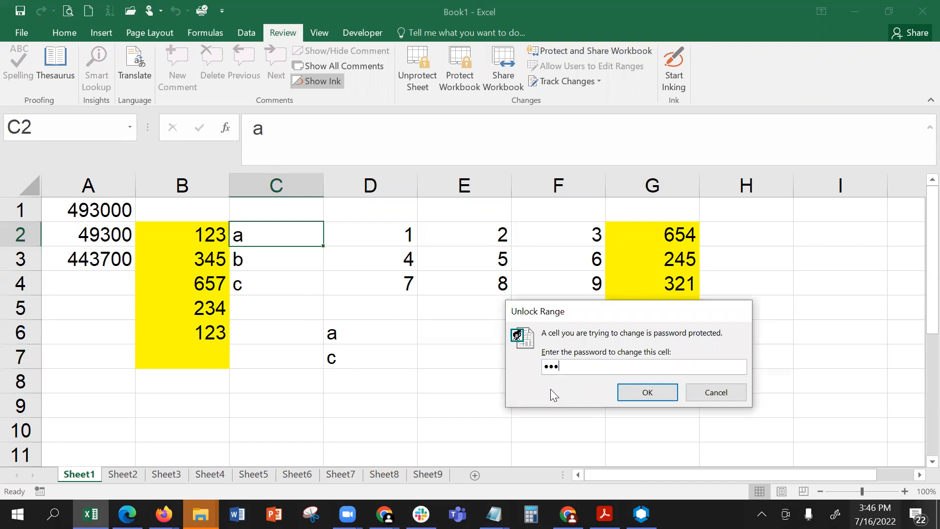
key("Return")
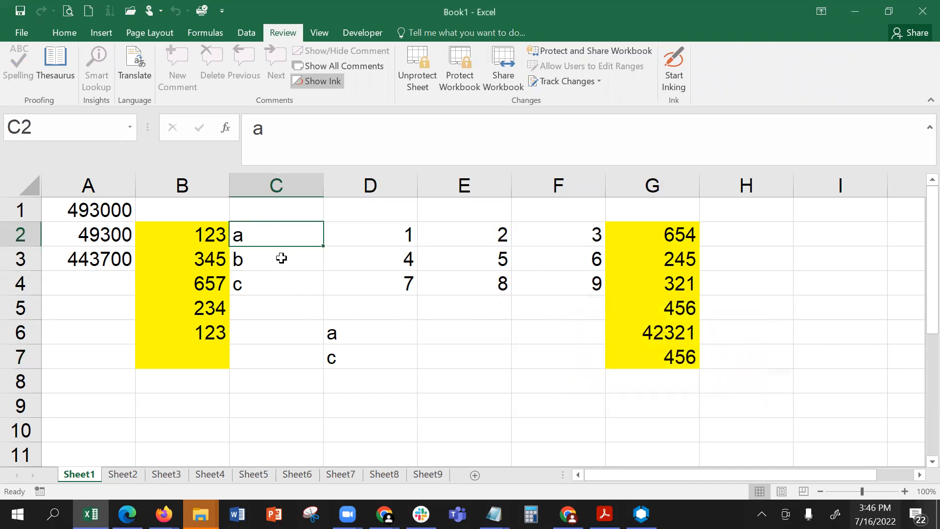
- Replace the contents of C2 with df and D2 with 4 in the unlocked range
type("df")
key("Tab")
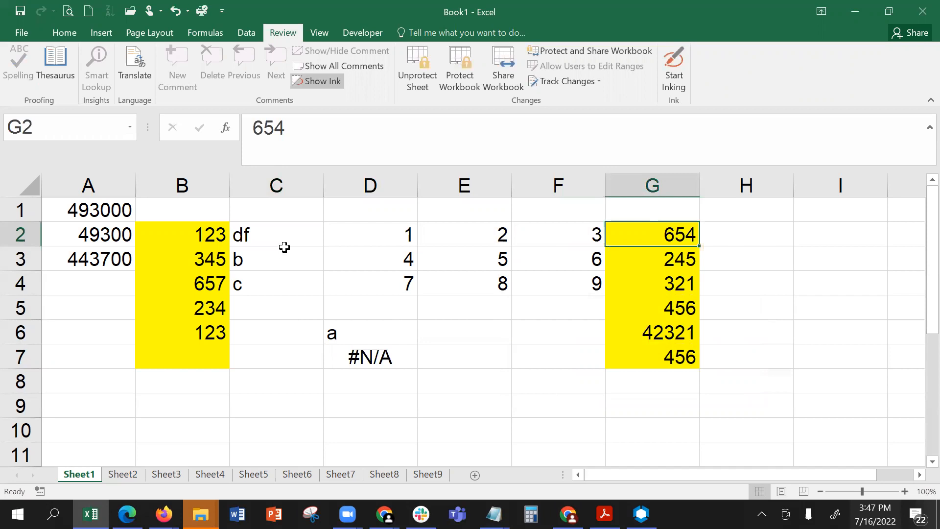
left_click(284, 244)
left_click(392, 249)
left_click(388, 239)
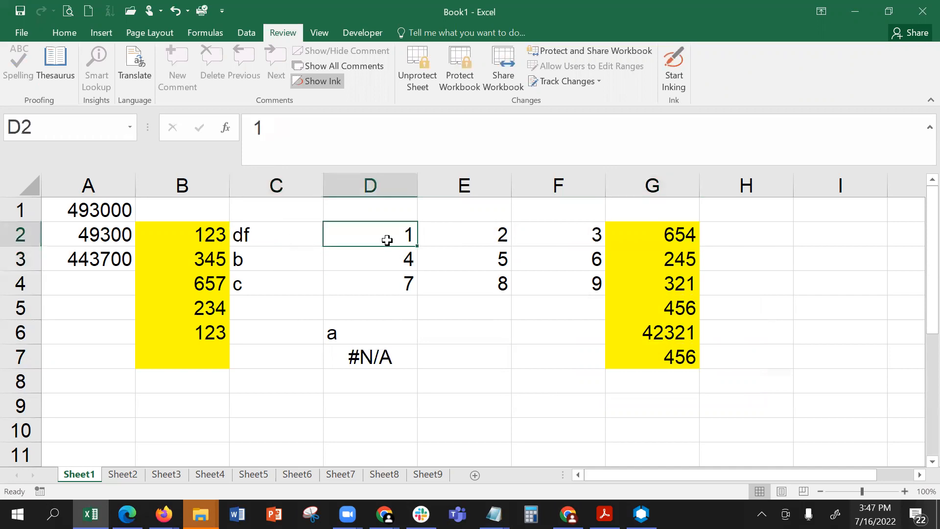
type("4")
- Try to edit locked cell D3, outside the editable range, and dismiss the protection warning
left_click(394, 268)
double_click(394, 270)
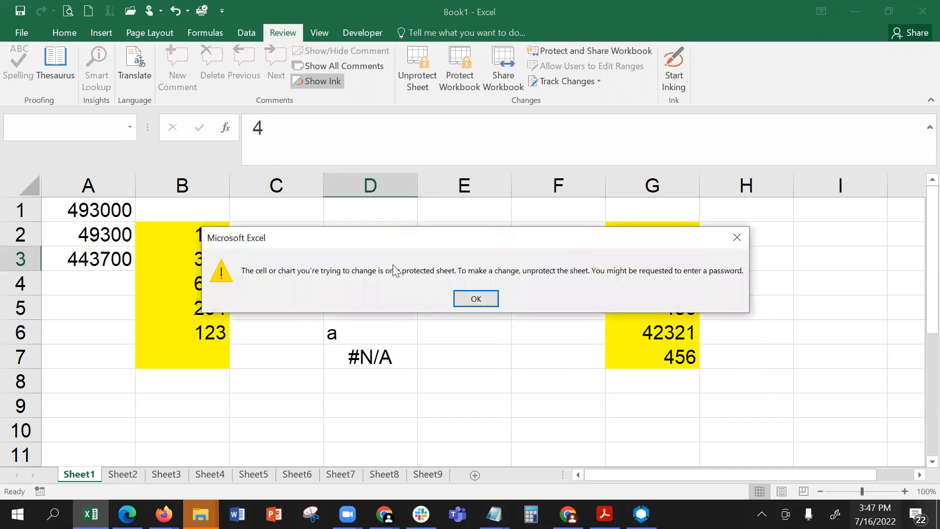
left_click(482, 301)
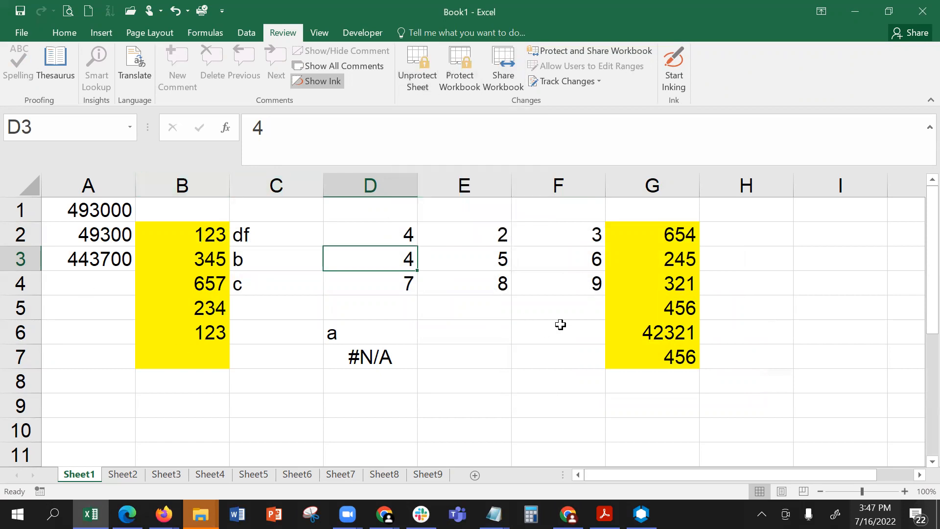
- Unprotect Sheet1 by entering the sheet password
left_click(421, 77)
type("1")
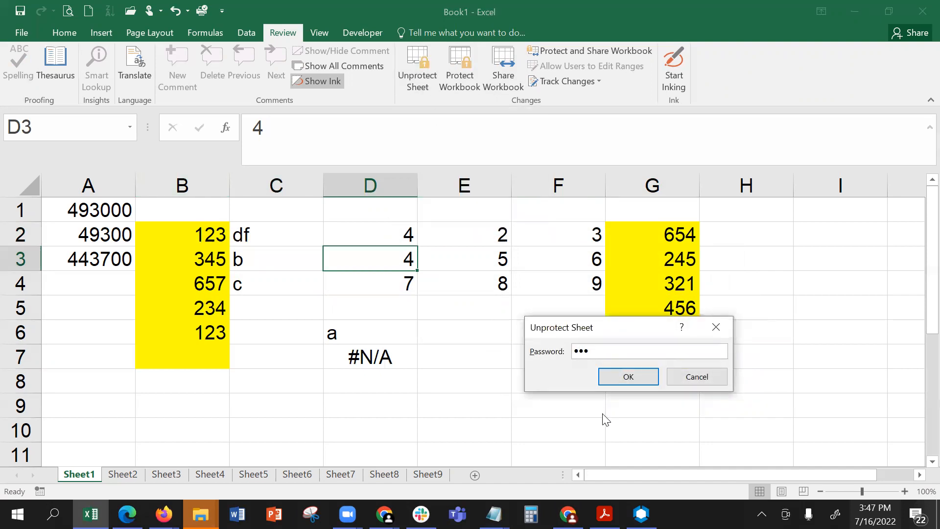
key("Return")
- Check the Locked and Hidden protection settings of the yellow cells B2:B7
left_click(181, 233)
left_click_drag(181, 233, 194, 346)
right_click(191, 327)
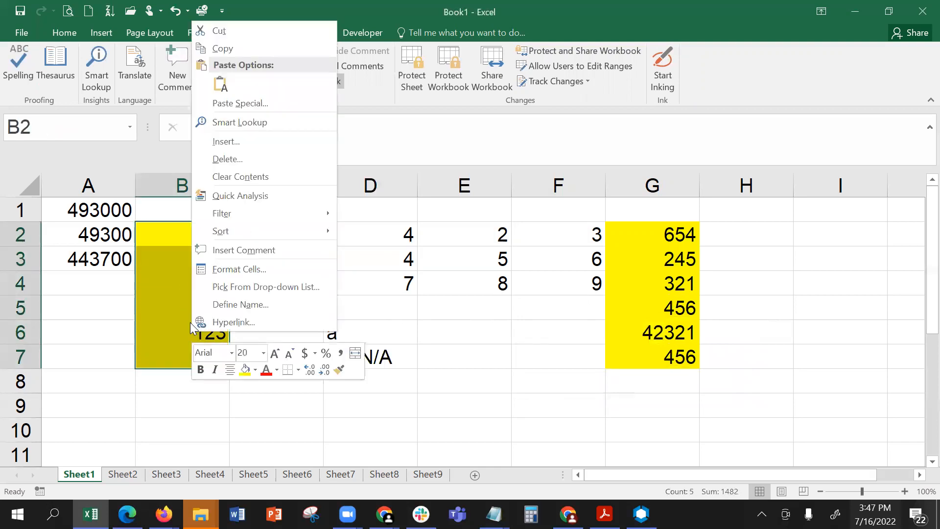
left_click(227, 270)
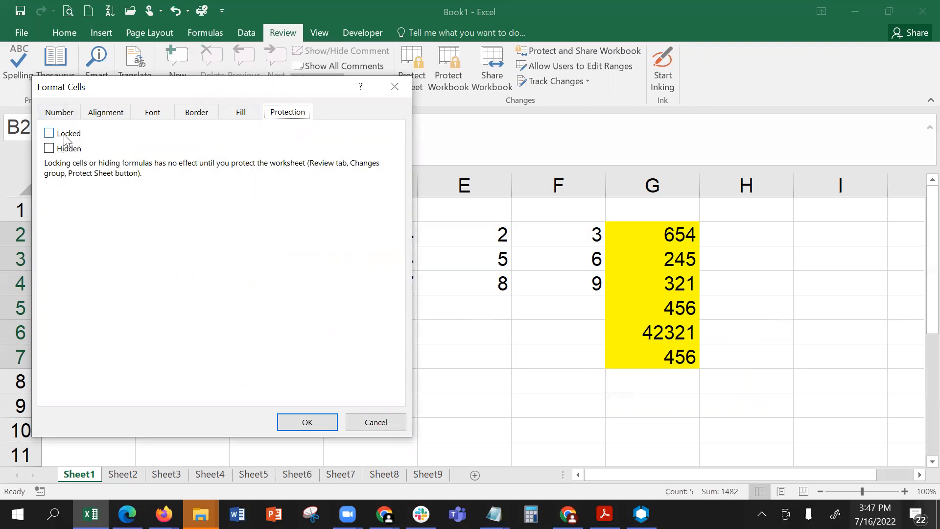
left_click(311, 421)
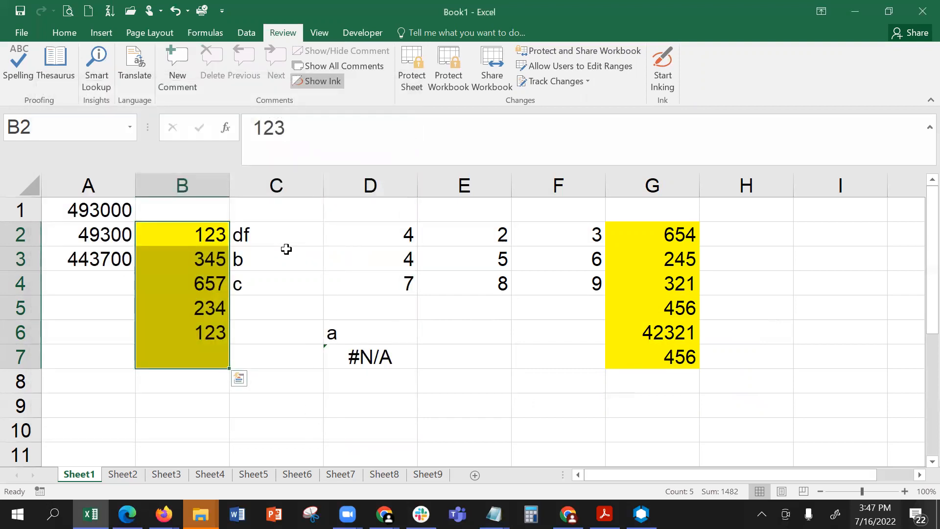
- Protect Sheet1 again with the default user permissions, entering and confirming the sheet password
left_click(270, 234)
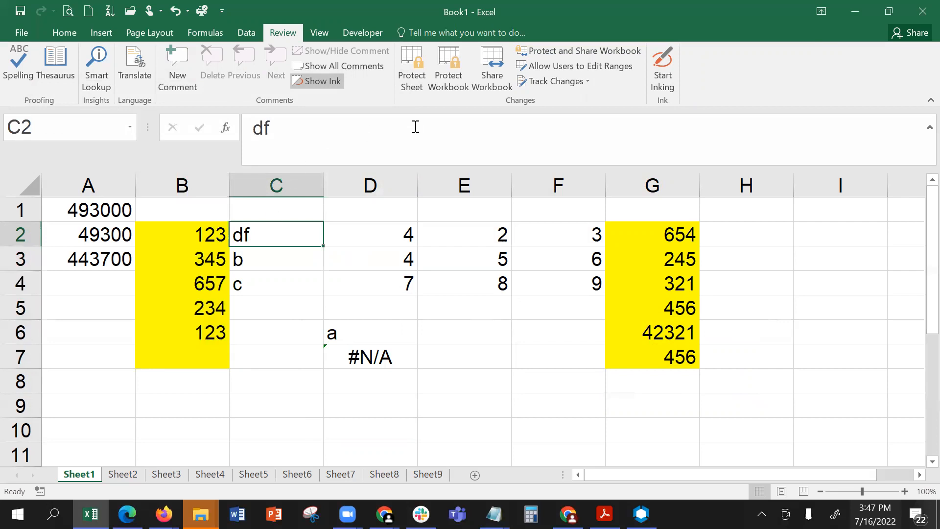
left_click(415, 91)
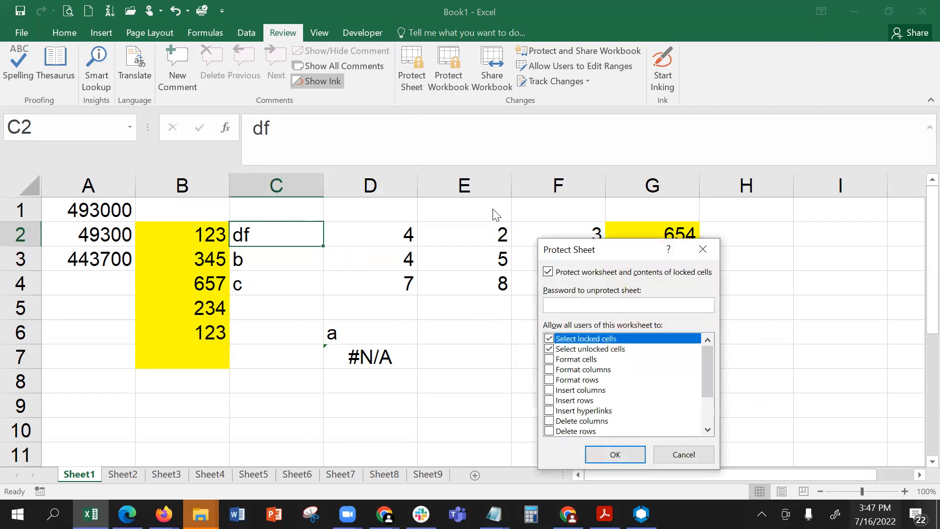
type("123")
key("Return")
type("12")
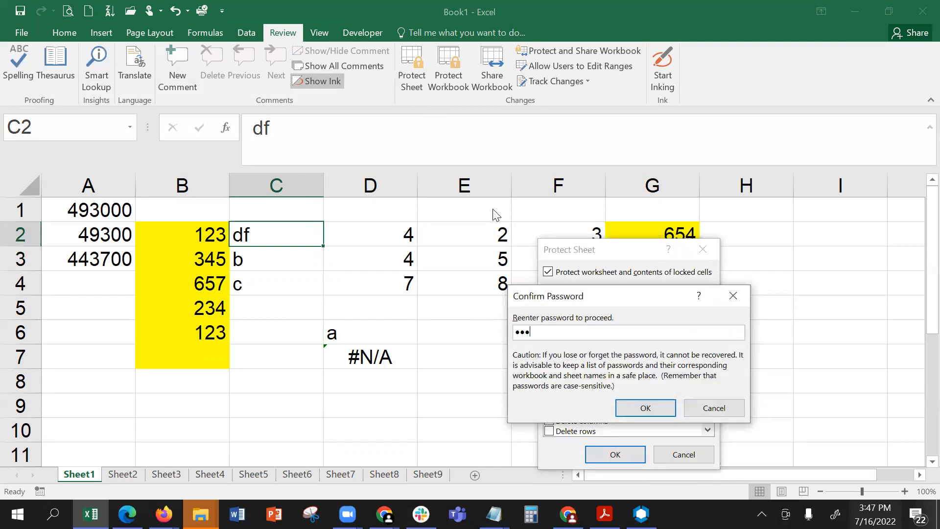
key("Return")
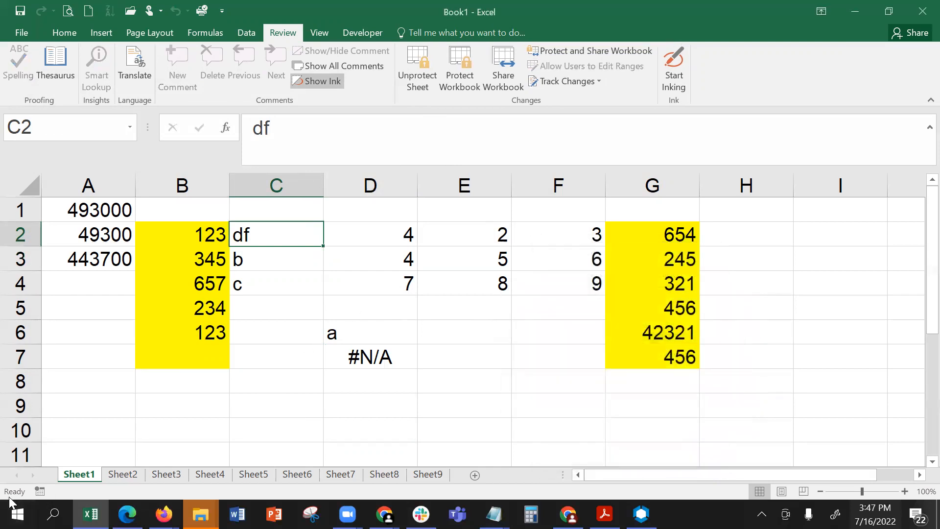
- Delete the protected Sheet1 from the workbook and confirm its permanent deletion
right_click(66, 478)
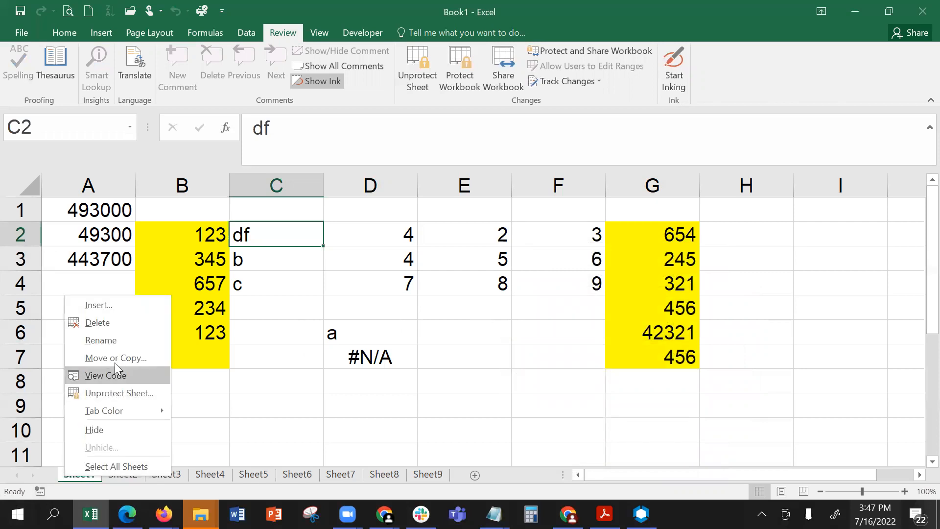
left_click(113, 324)
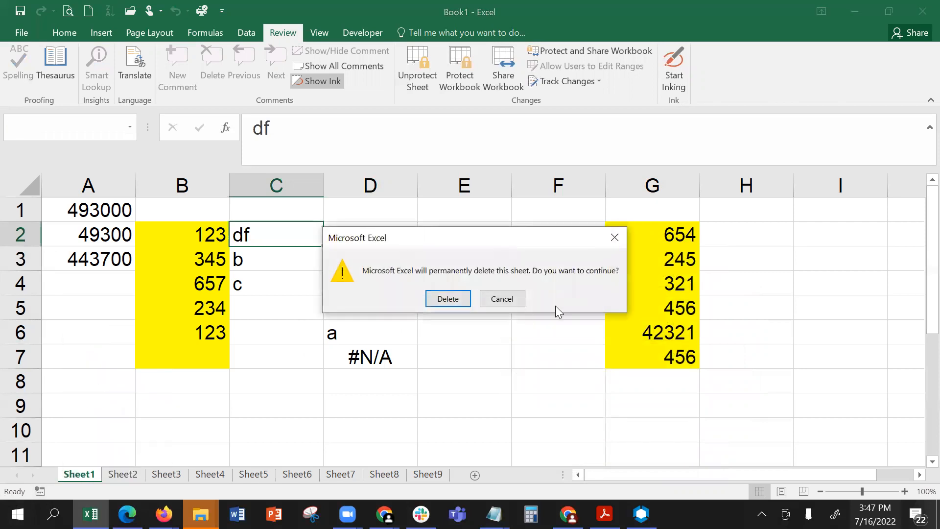
left_click(450, 297)
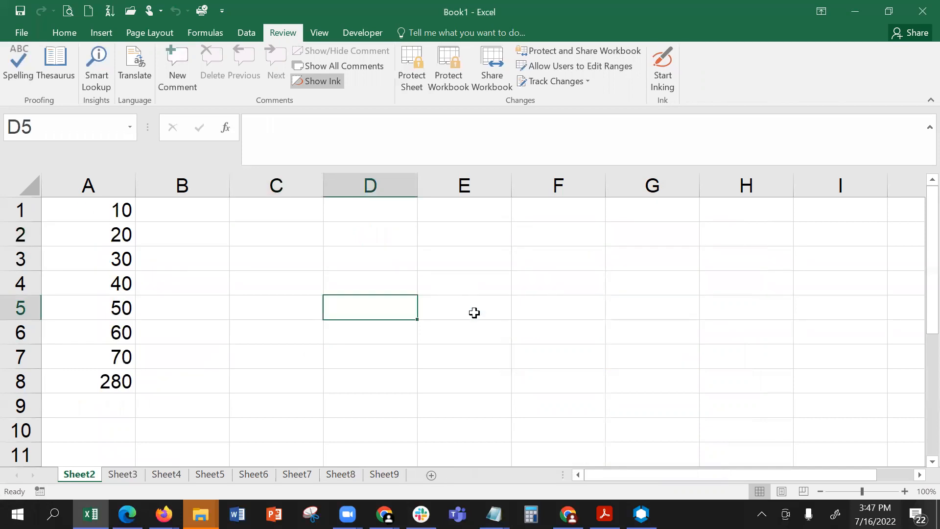
- Start saving the workbook in Documents > Personal, entering a password to open and a password to modify in General Options
left_click(22, 29)
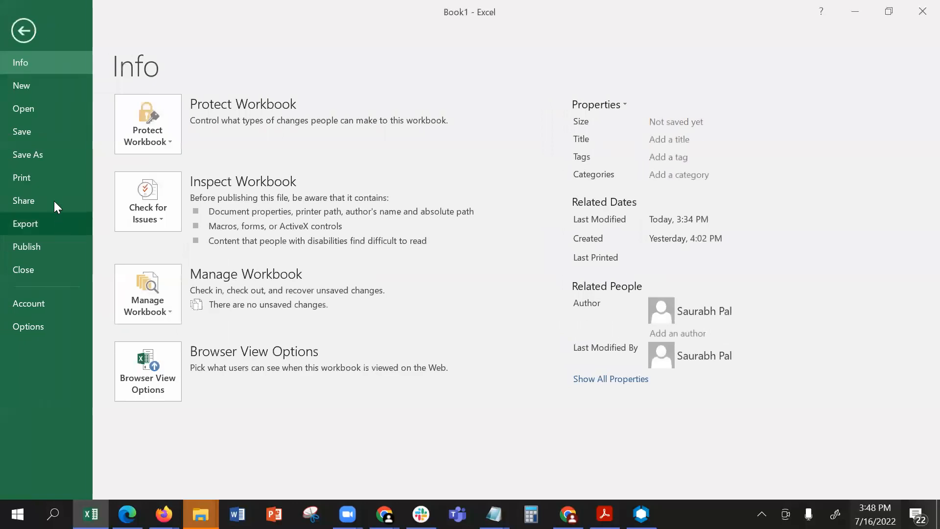
left_click(44, 156)
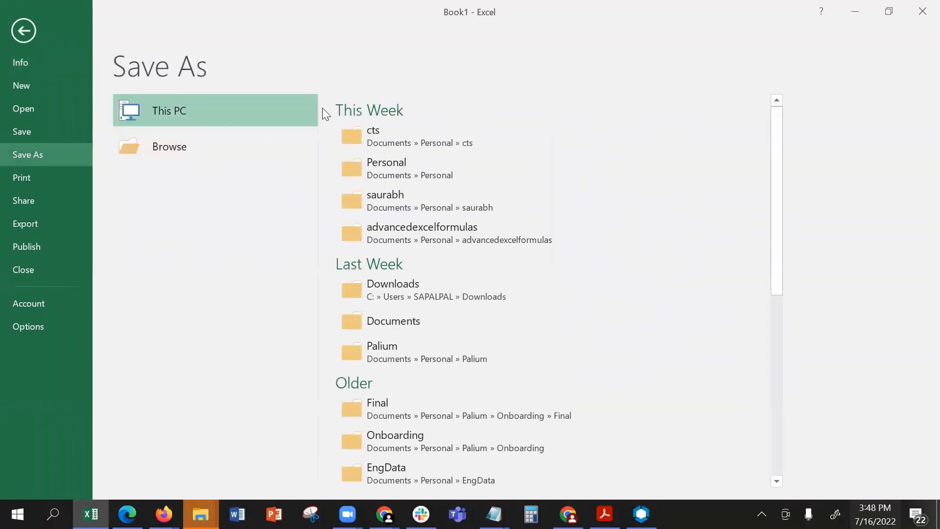
left_click(401, 167)
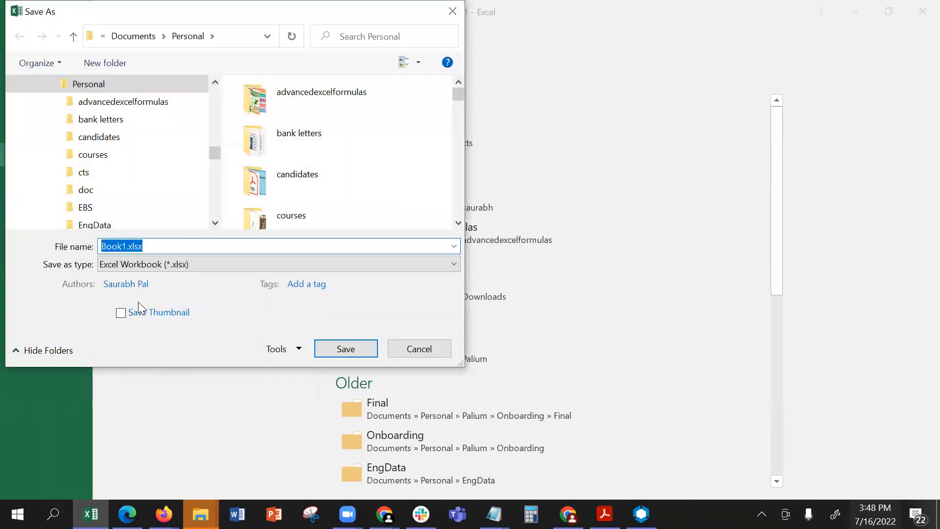
left_click(300, 349)
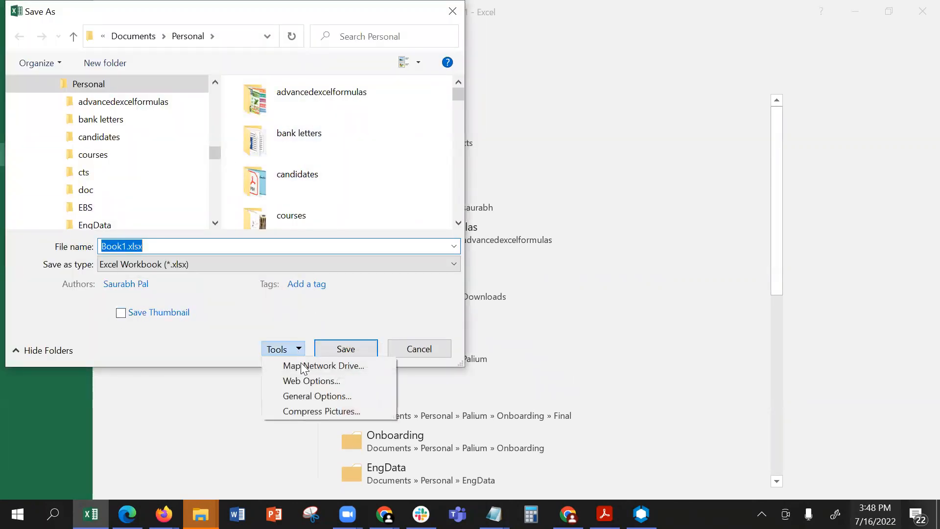
left_click(312, 396)
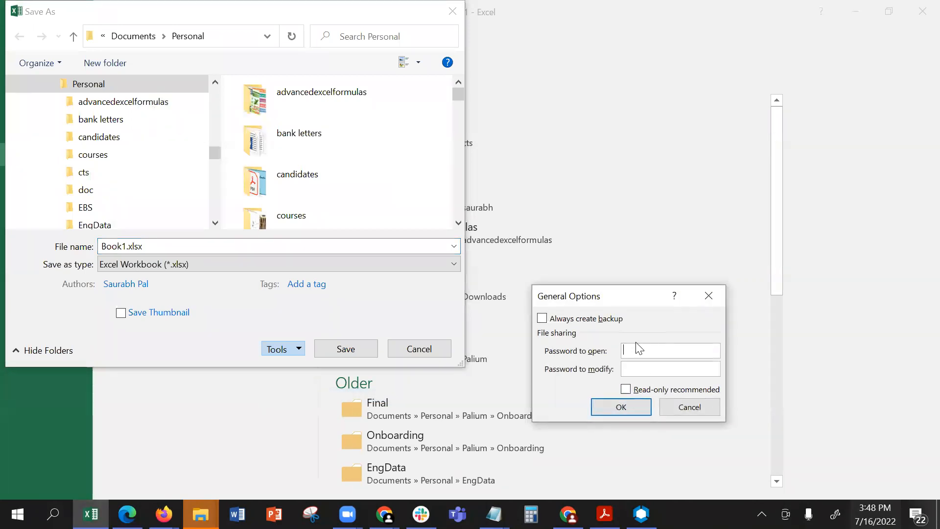
type("12345612345")
left_click(613, 409)
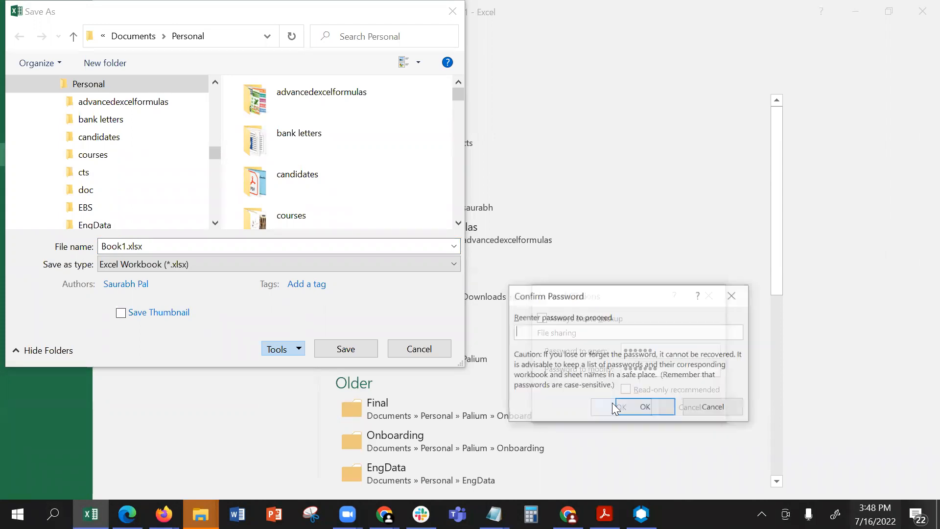
- Reenter the passwords to open and to modify the file, and save it as macro-free workbook Book1.xlsx
type("1234")
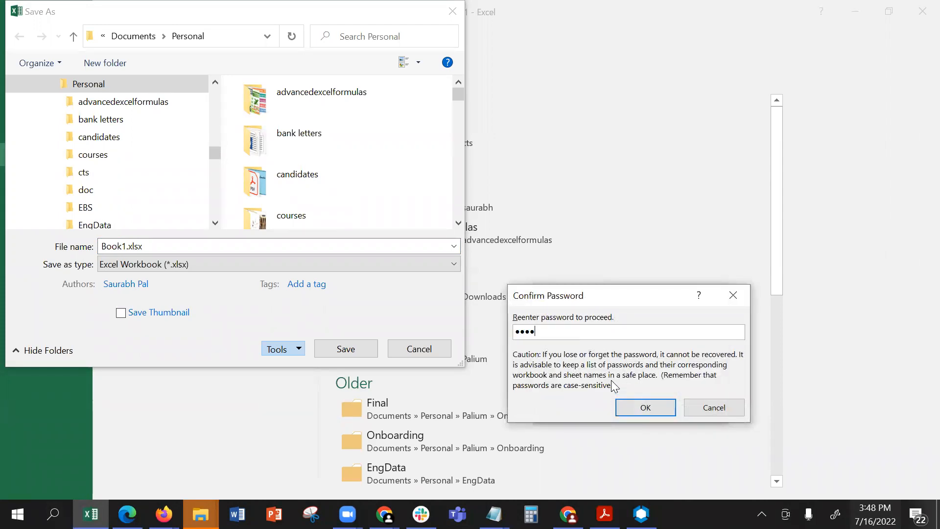
key("Return")
type("123")
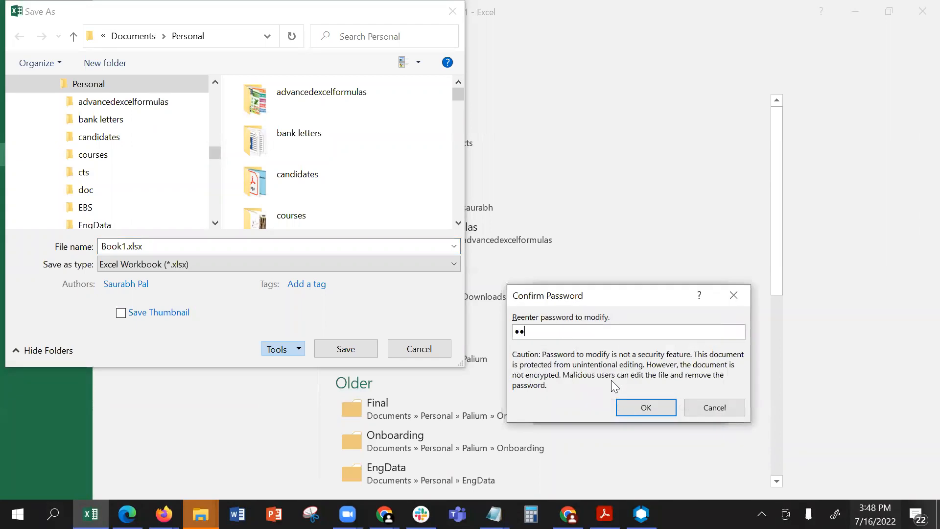
type("4567")
key("Return")
left_click(320, 351)
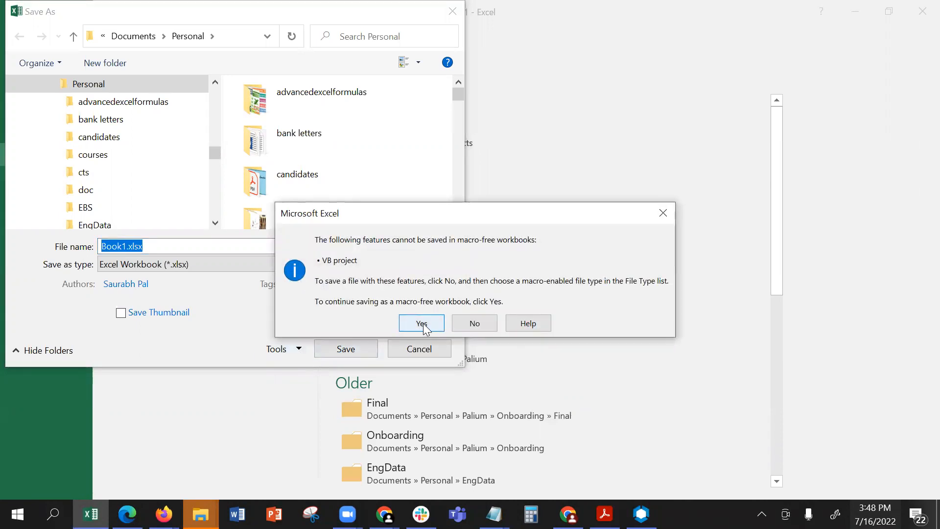
left_click(422, 325)
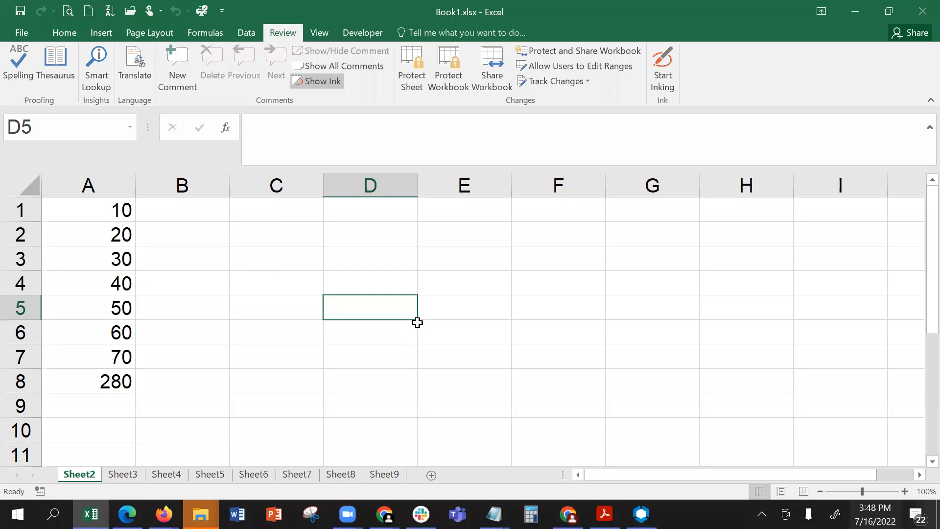
- Protect Sheet2 with the default user permissions, entering and confirming a sheet password
left_click(196, 234)
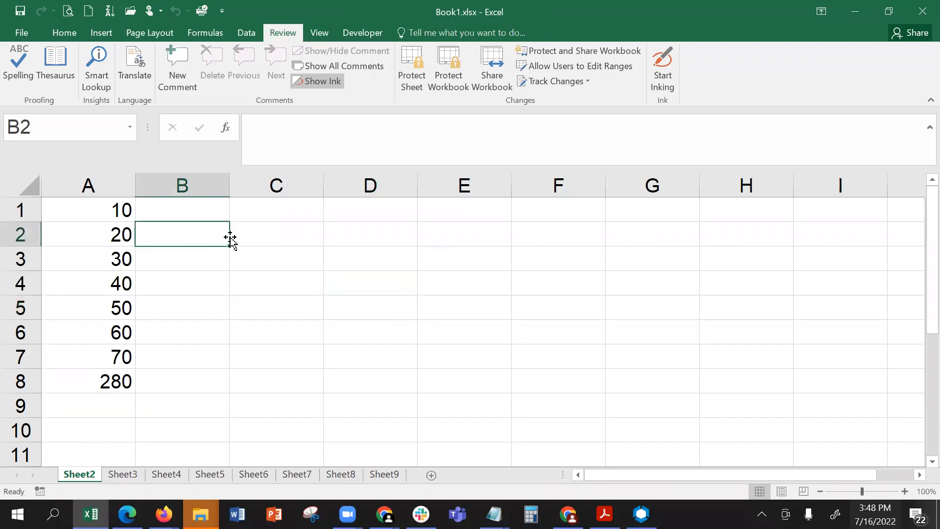
left_click(416, 71)
type("123")
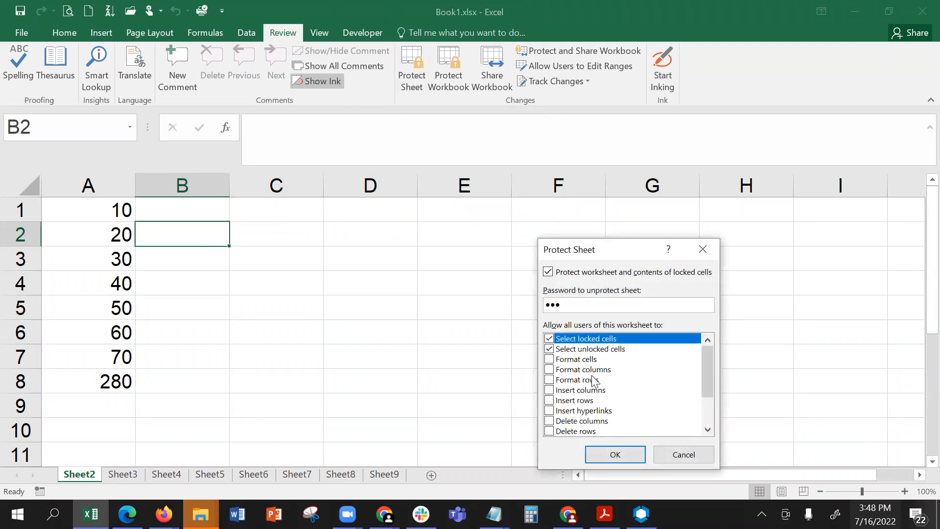
key("Return")
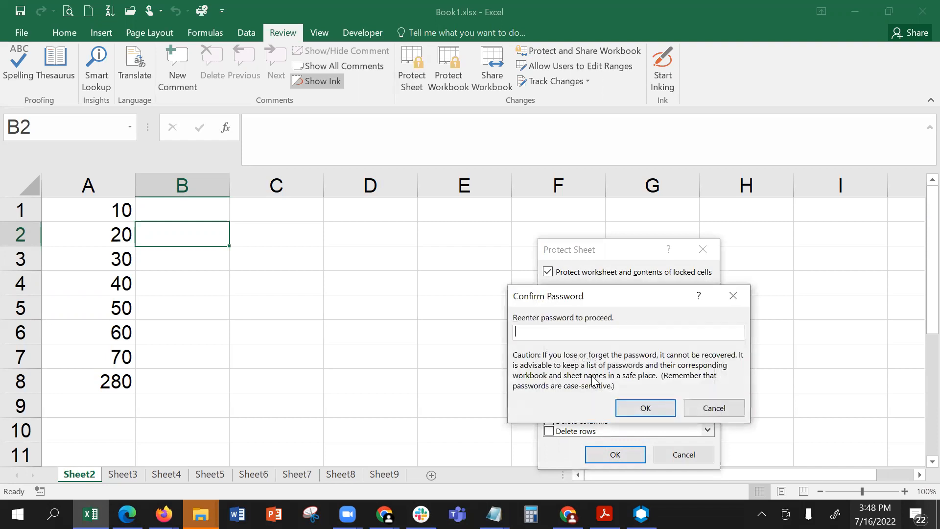
key("Return")
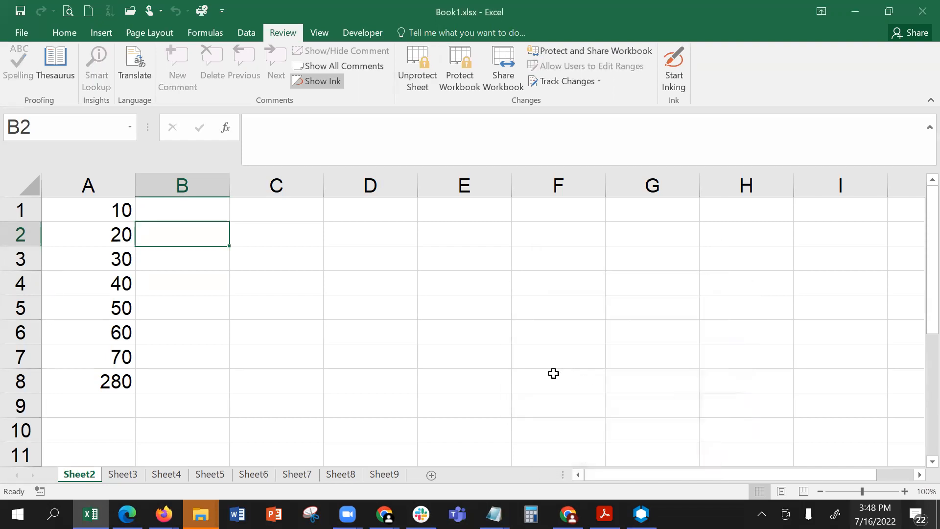
- Delete the protected Sheet2 from the workbook and confirm its permanent deletion
right_click(80, 475)
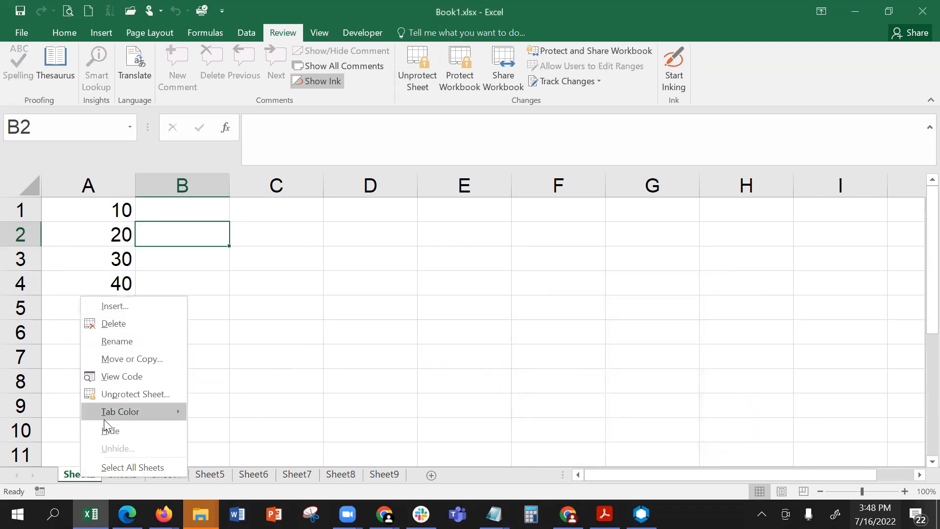
left_click(125, 321)
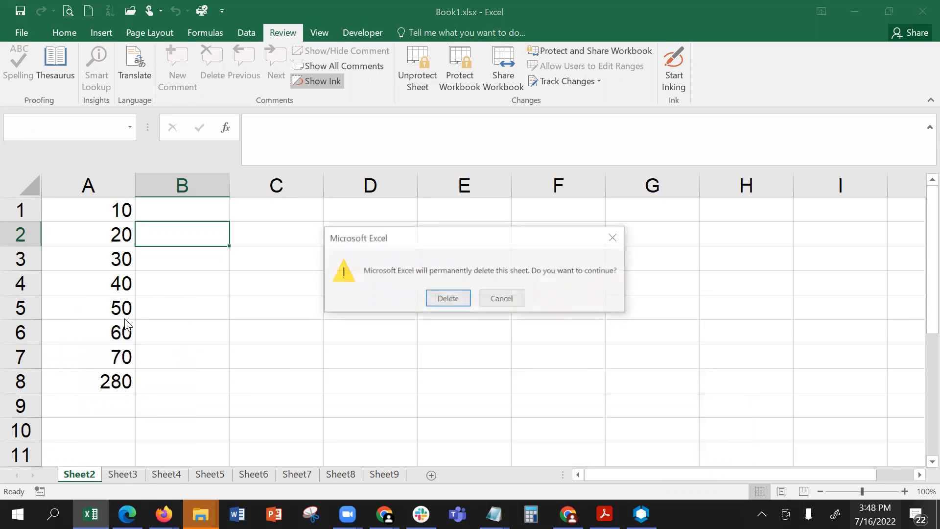
left_click(447, 299)
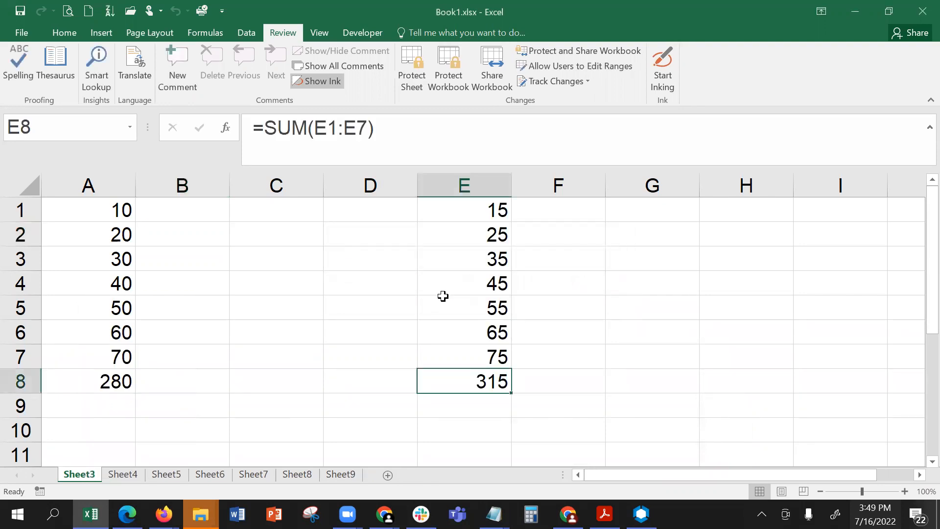
- Save Book1.xlsx, continuing in the macro-free format
left_click(24, 11)
left_click(427, 327)
left_click(20, 10)
- Protect the workbook structure, entering and confirming a workbook password
left_click(447, 70)
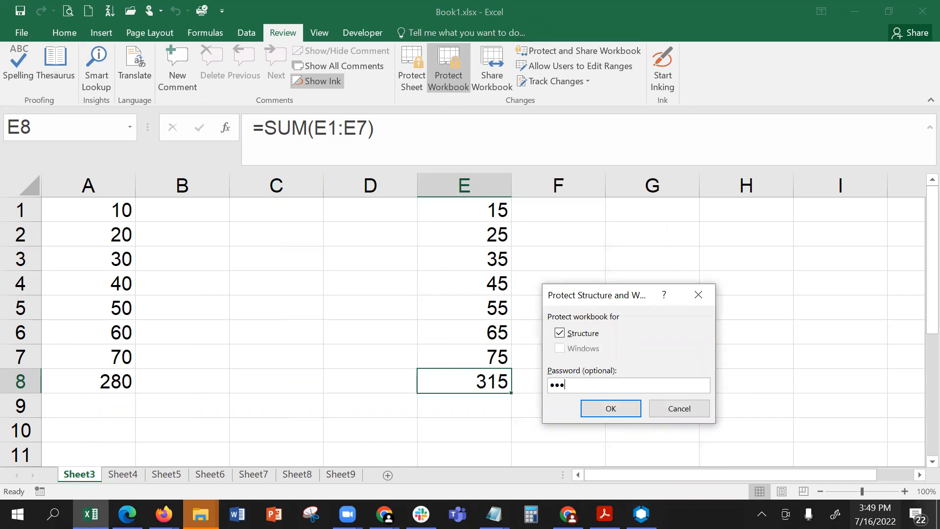
type("••••••")
key("Return")
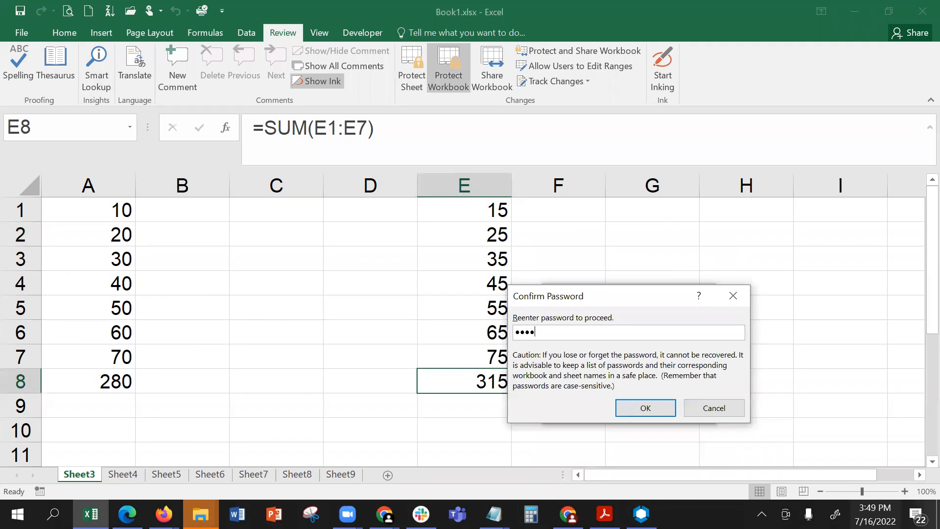
type("••••••")
key("Return")
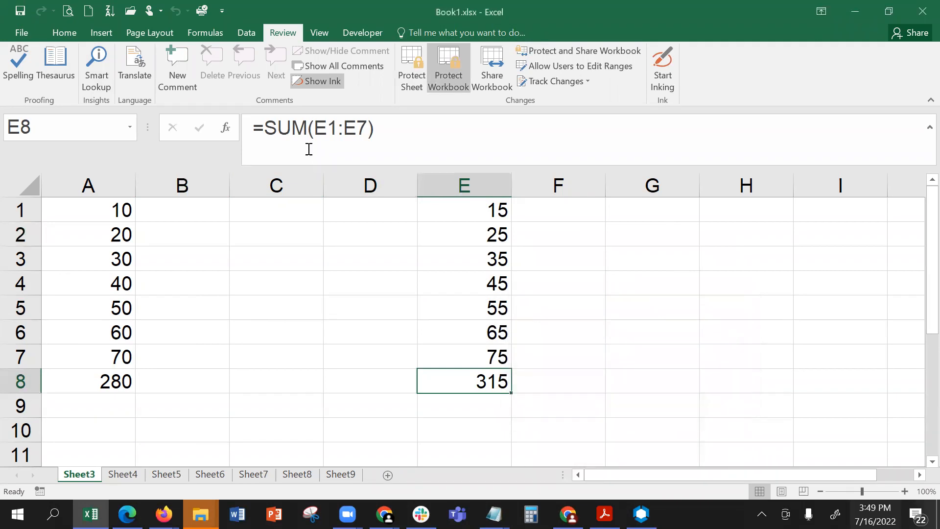
- Save Book1.xlsx with its workbook structure protection and close the workbook
left_click(20, 11)
left_click(917, 19)
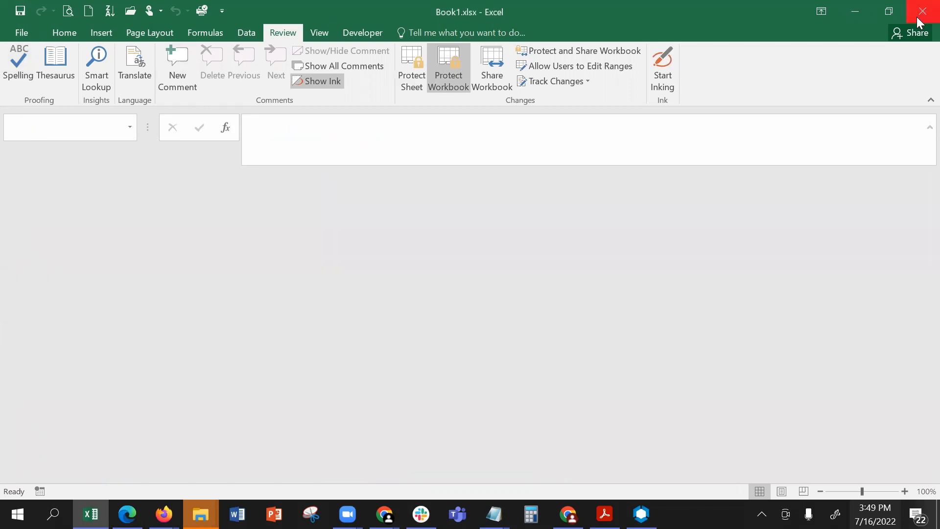
- Switch to File Explorer and open Book1.xlsx from the recent files in Quick access
scroll(440, 145, "up", 10)
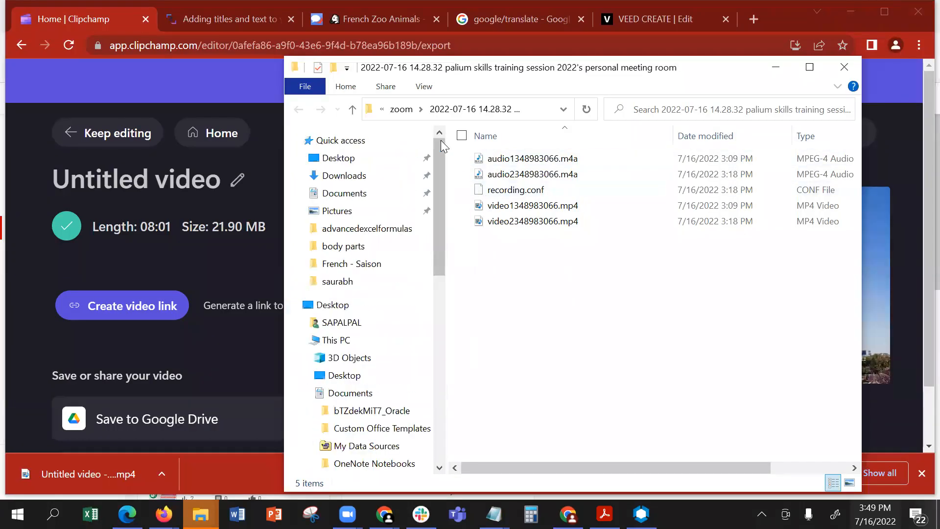
left_click(376, 142)
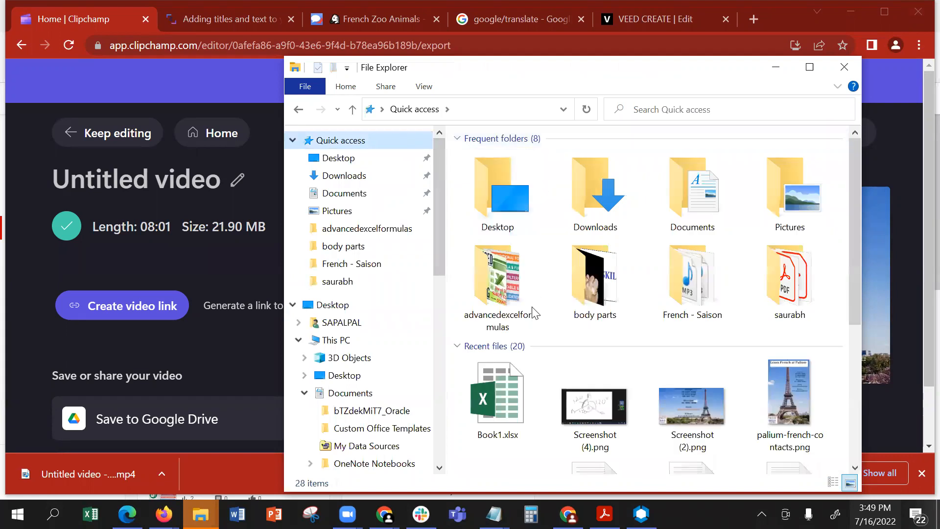
left_click(505, 382)
double_click(505, 381)
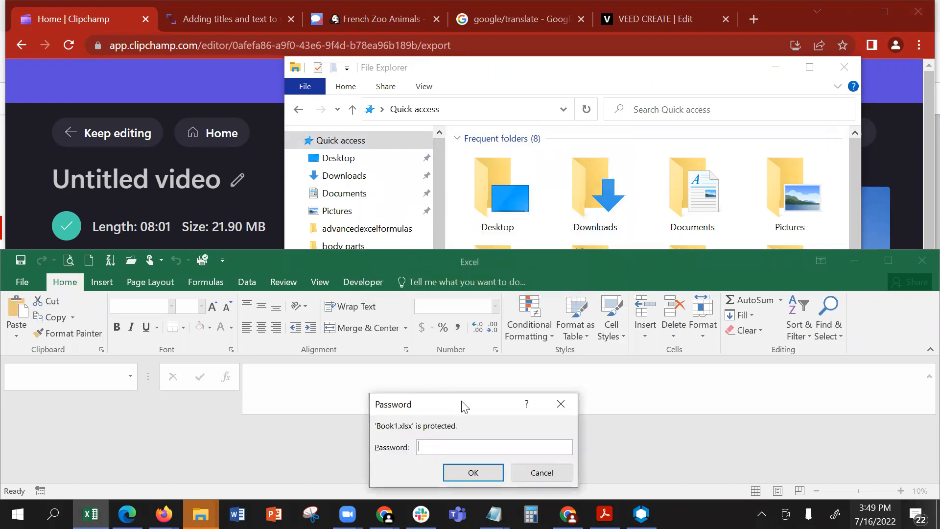
- Enter the file-open password for Book1.xlsx, open it as read-only and maximize the workbook window
type("123456")
key("Return")
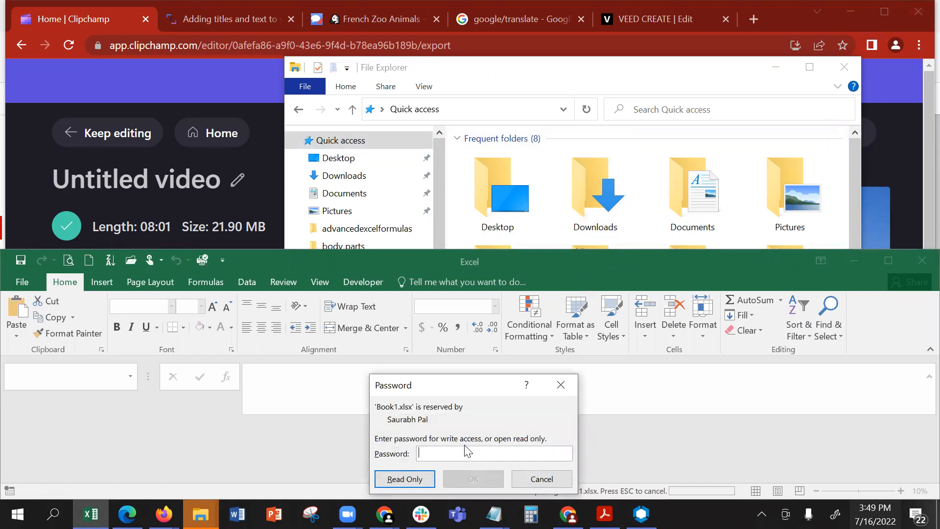
left_click(413, 481)
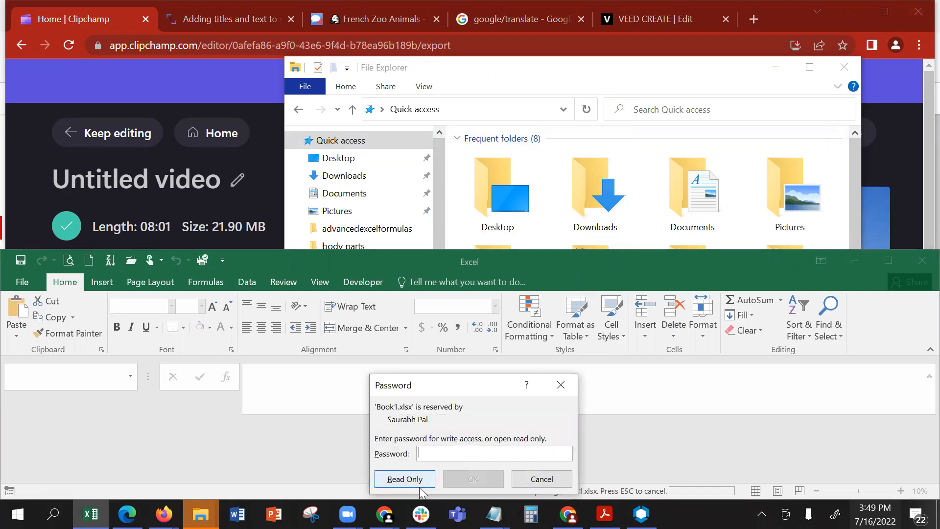
double_click(518, 267)
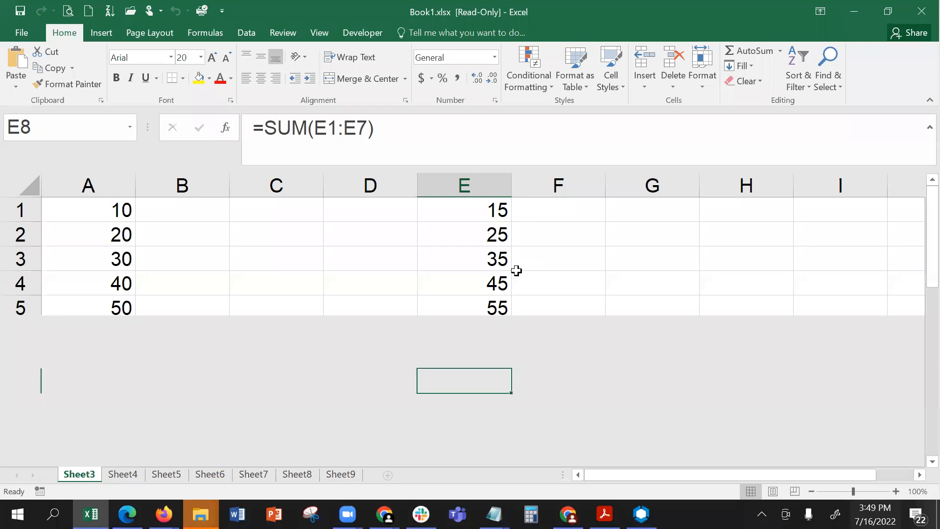
- Check which sheet commands, such as Delete and Rename, are available for Sheet3
right_click(72, 477)
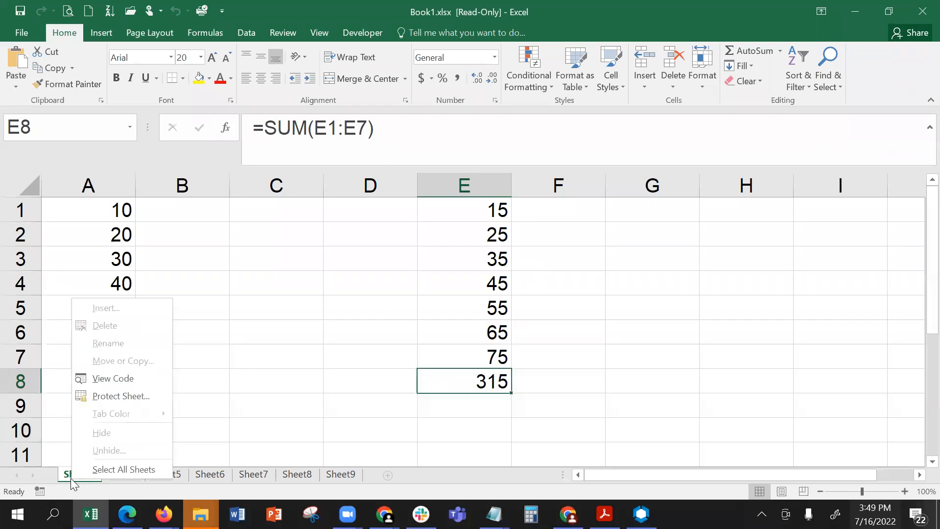